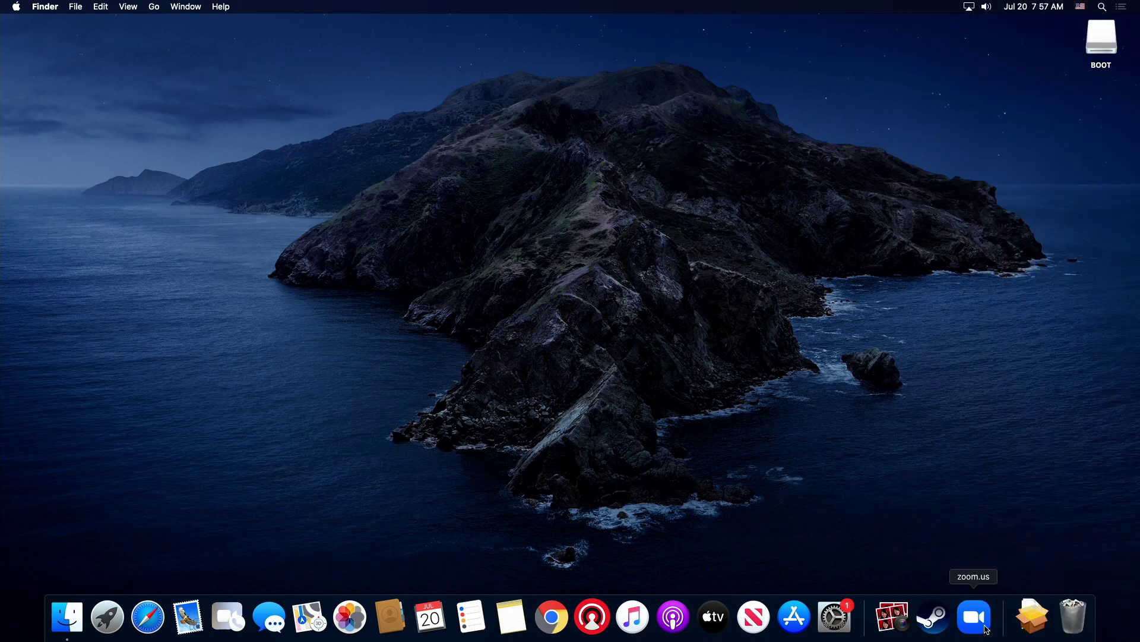
Show Downloads in Finder and open the bundle's Mac > OBS Complete Bundle folder.
click(1027, 619)
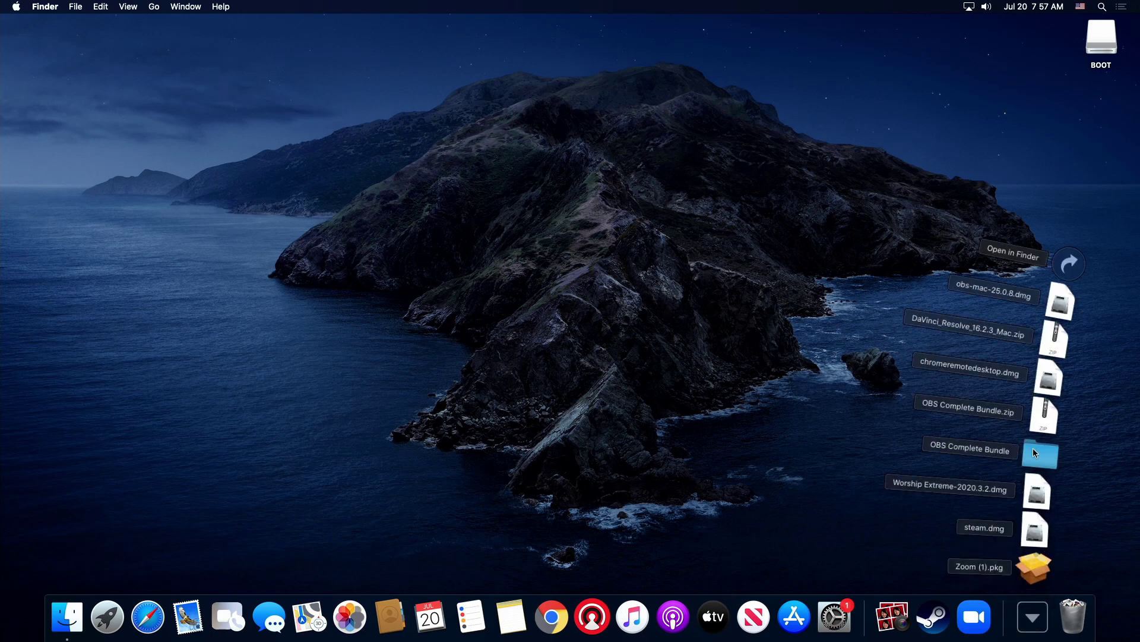
click(1044, 466)
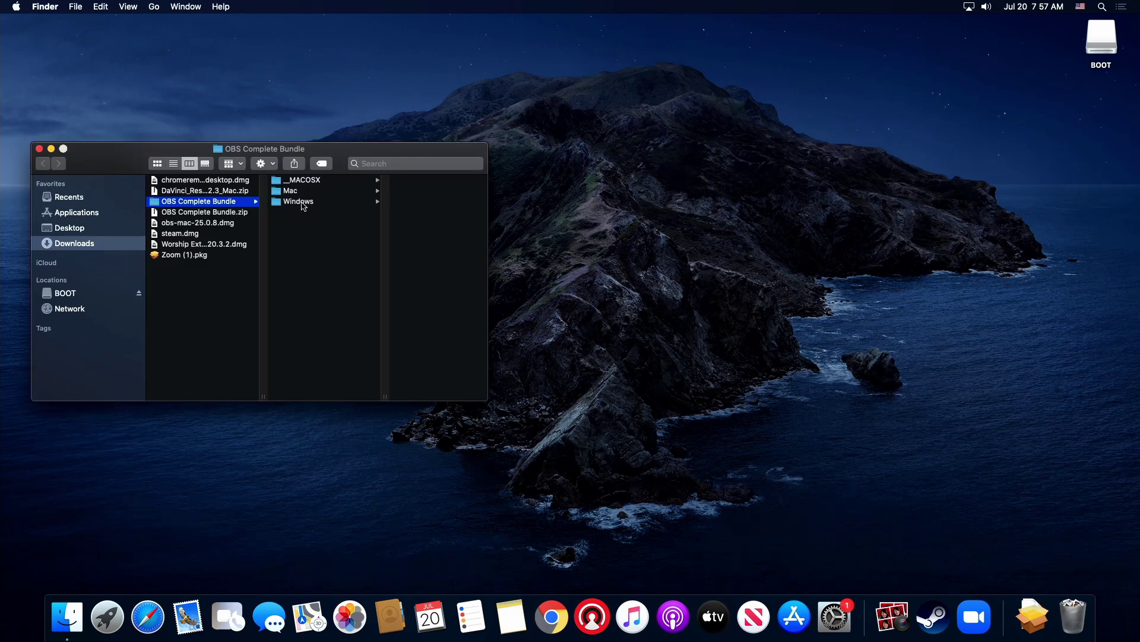
click(294, 193)
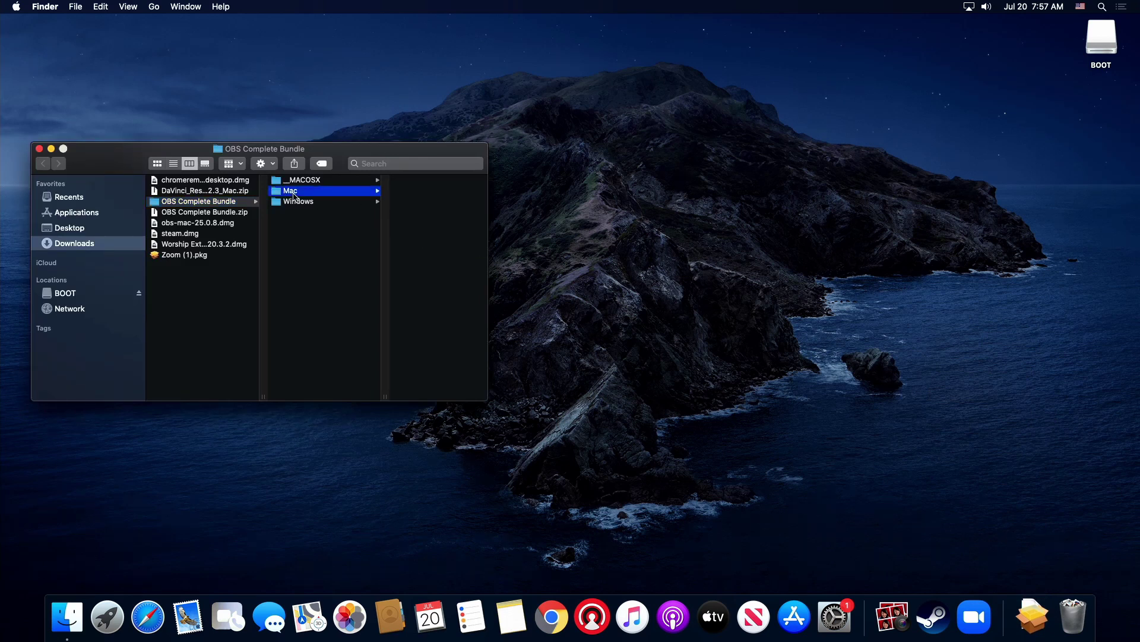
click(286, 204)
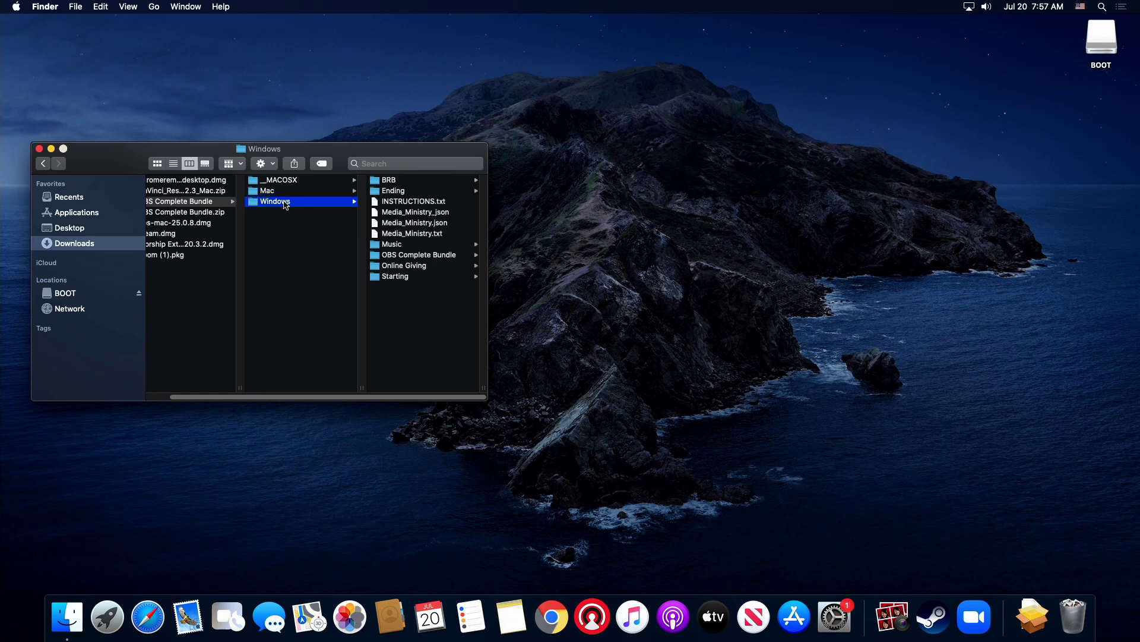
click(287, 194)
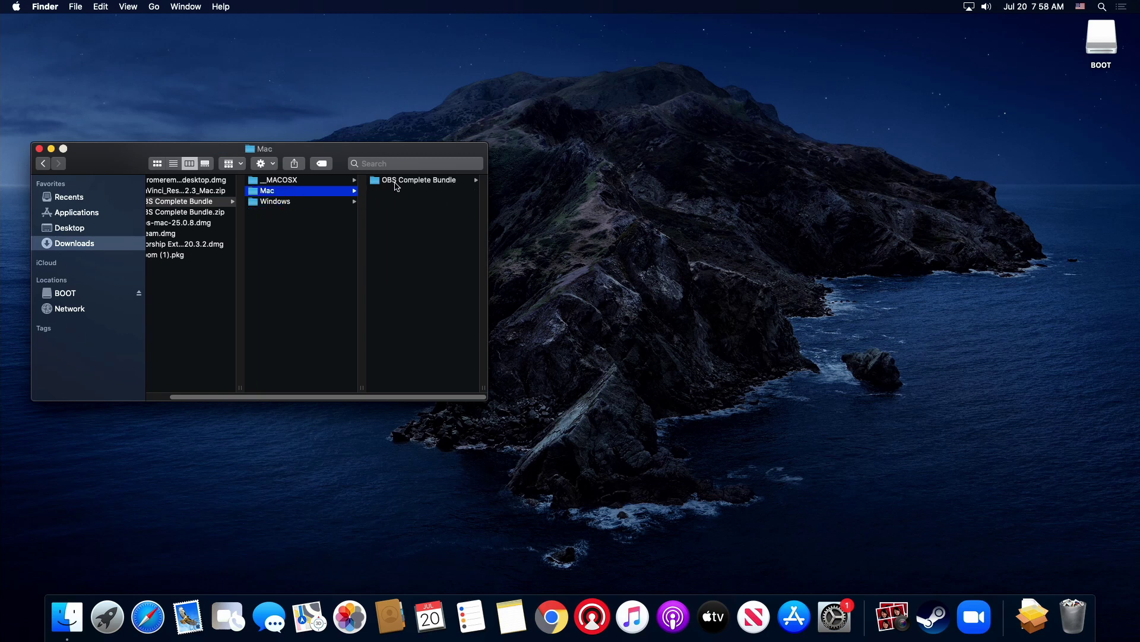
click(397, 180)
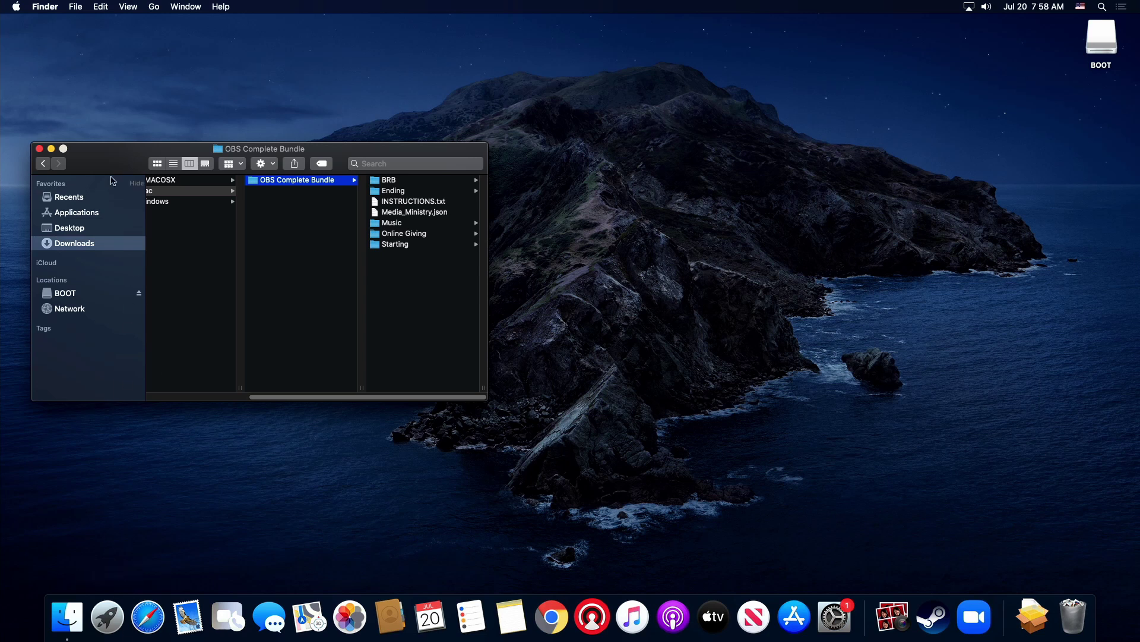
Launch OBS from the Applications folder.
click(95, 216)
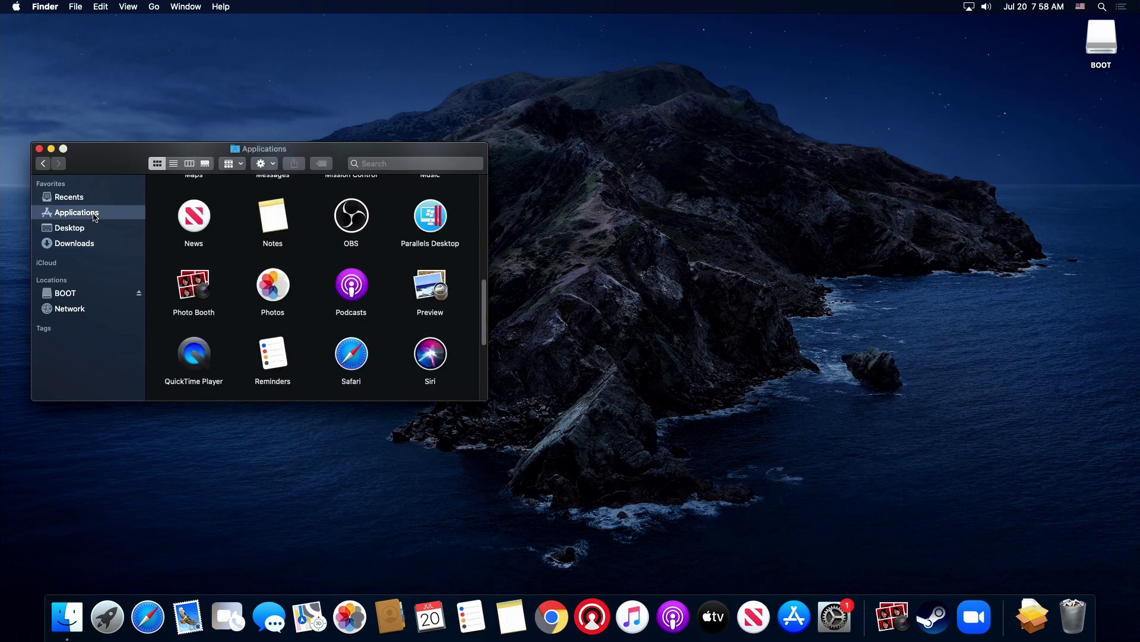
double_click(338, 226)
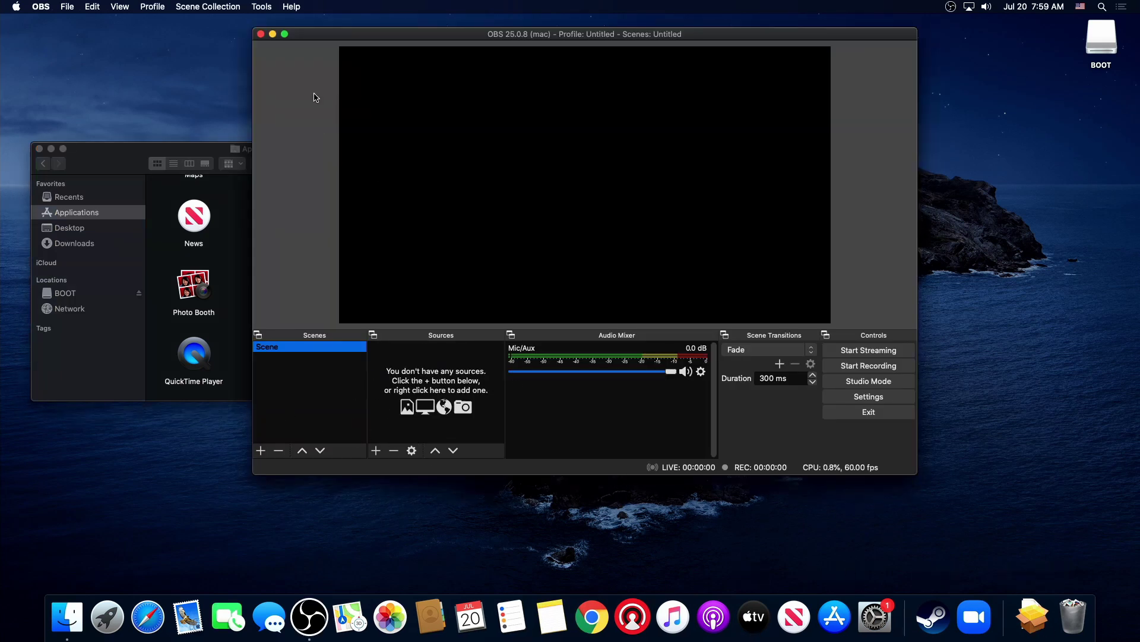
click(226, 8)
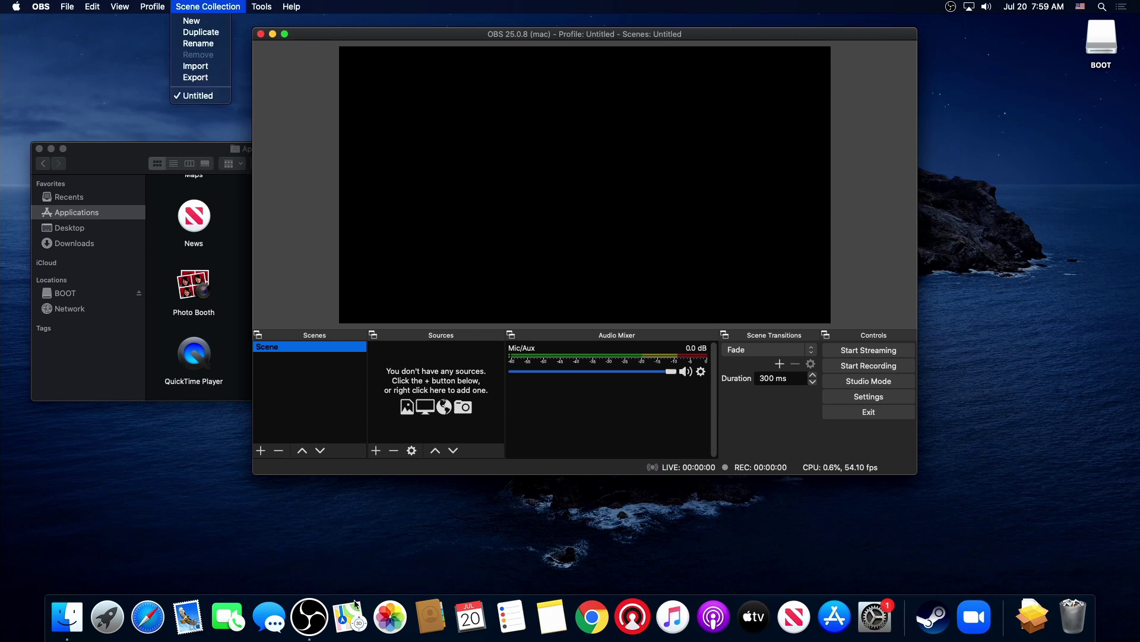
In Finder, go to Downloads > OBS Complete Bundle > Mac > OBS Complete Bundle.
click(107, 389)
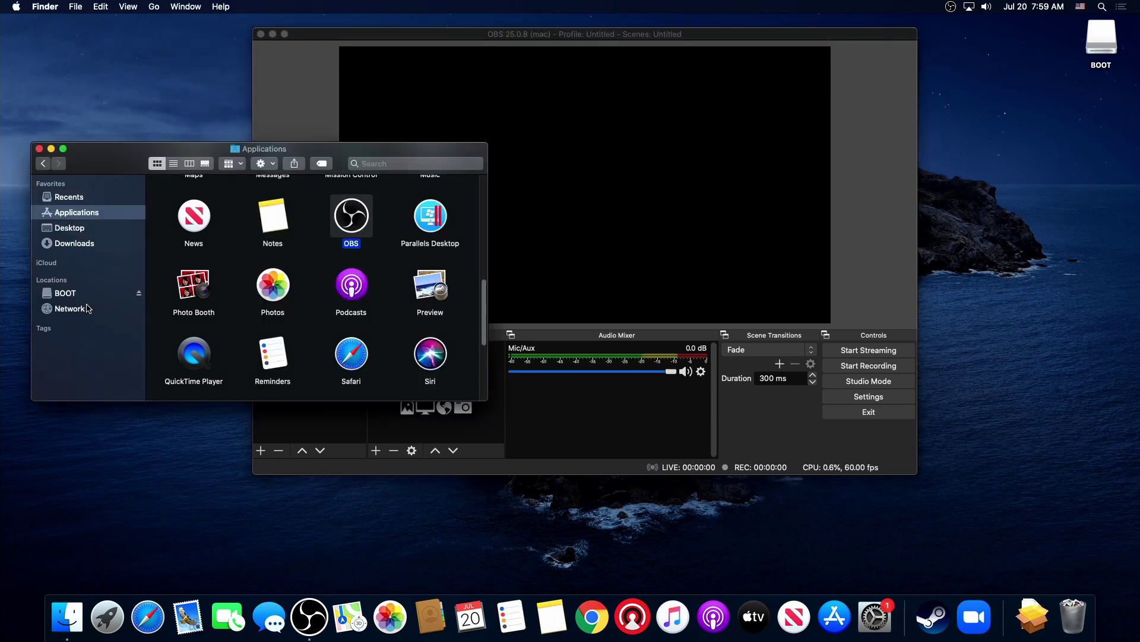
click(87, 245)
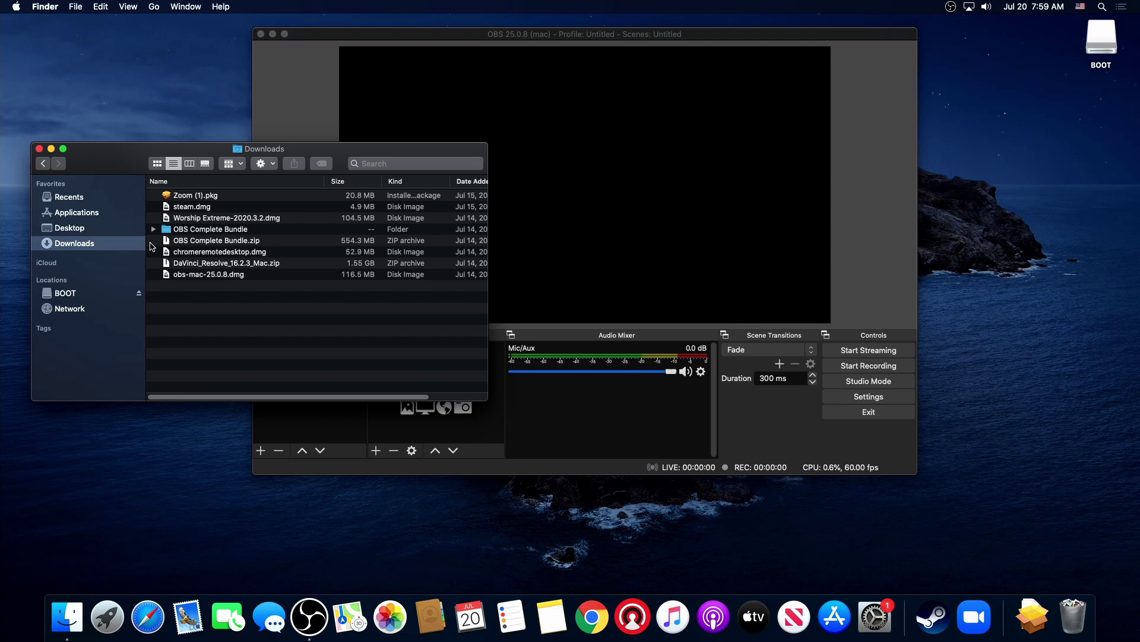
double_click(185, 230)
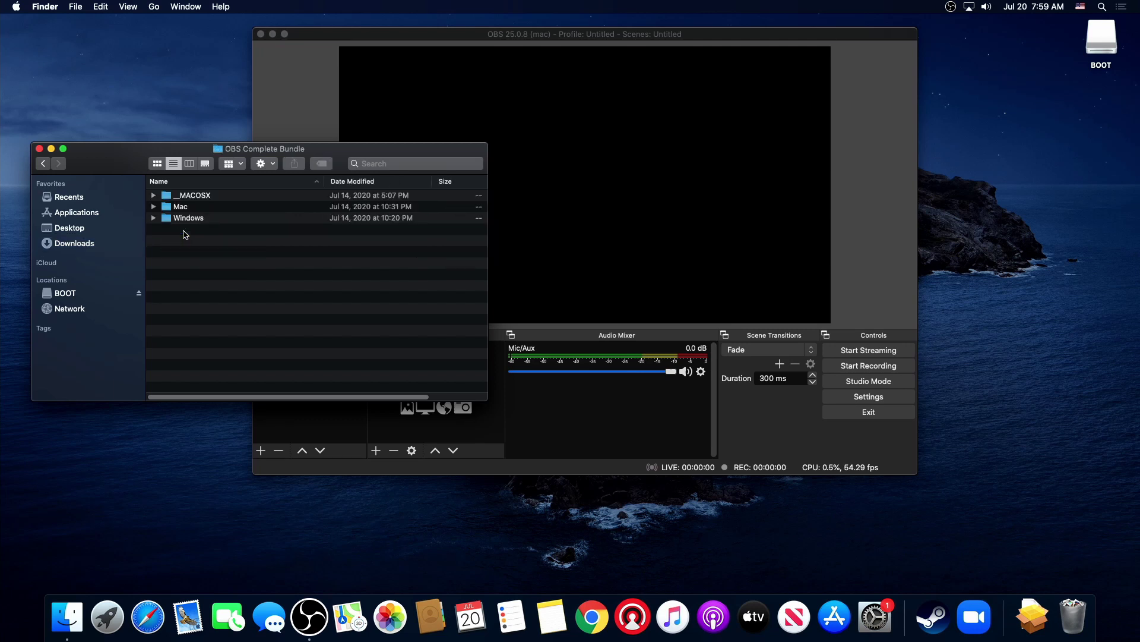
double_click(184, 207)
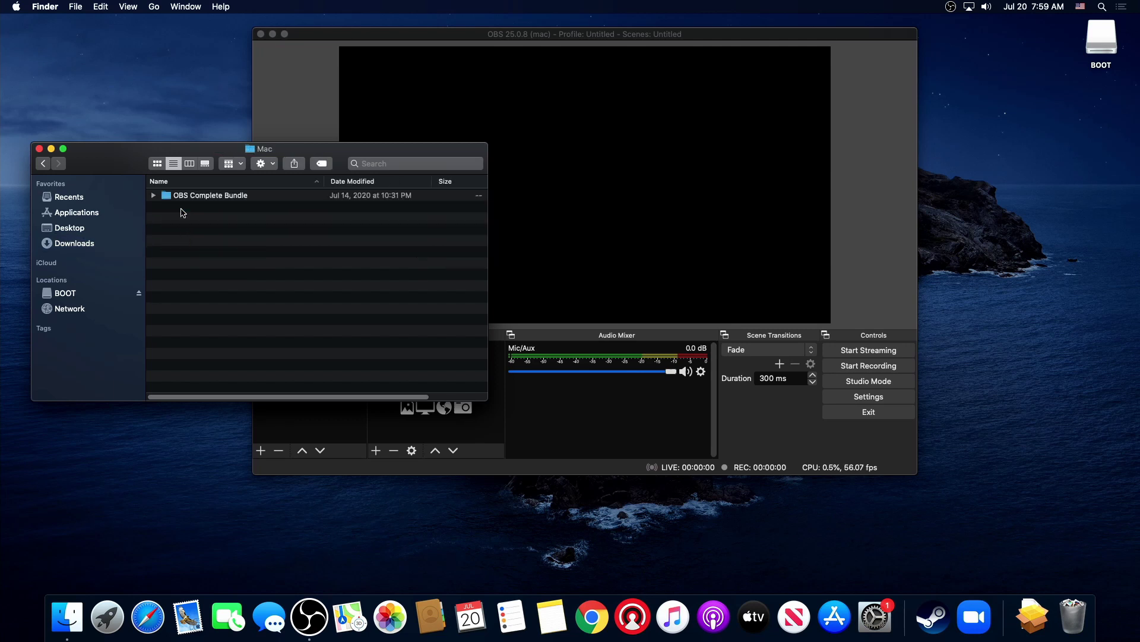
double_click(186, 198)
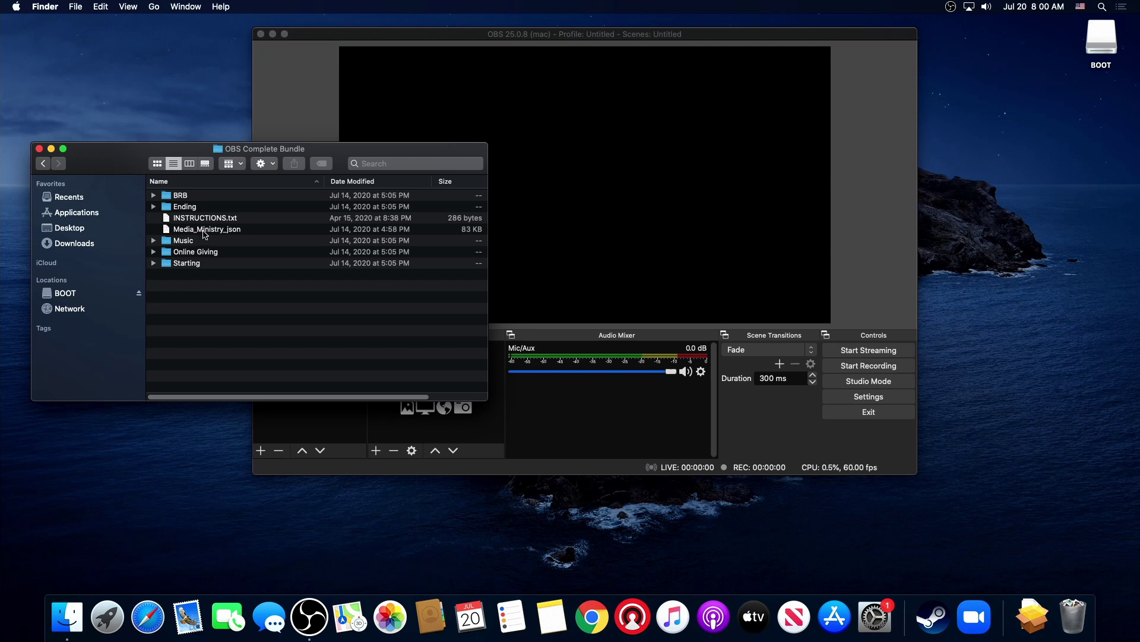
Rename Media_Ministry_json to Media_Ministry.json, then return to OBS.
right_click(204, 235)
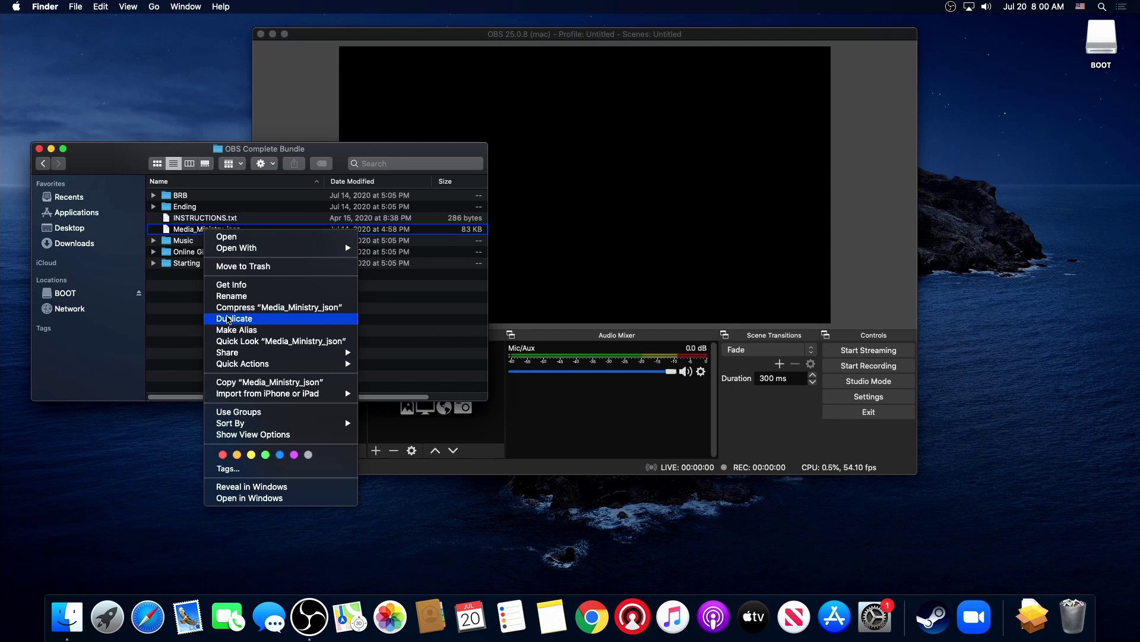
click(228, 296)
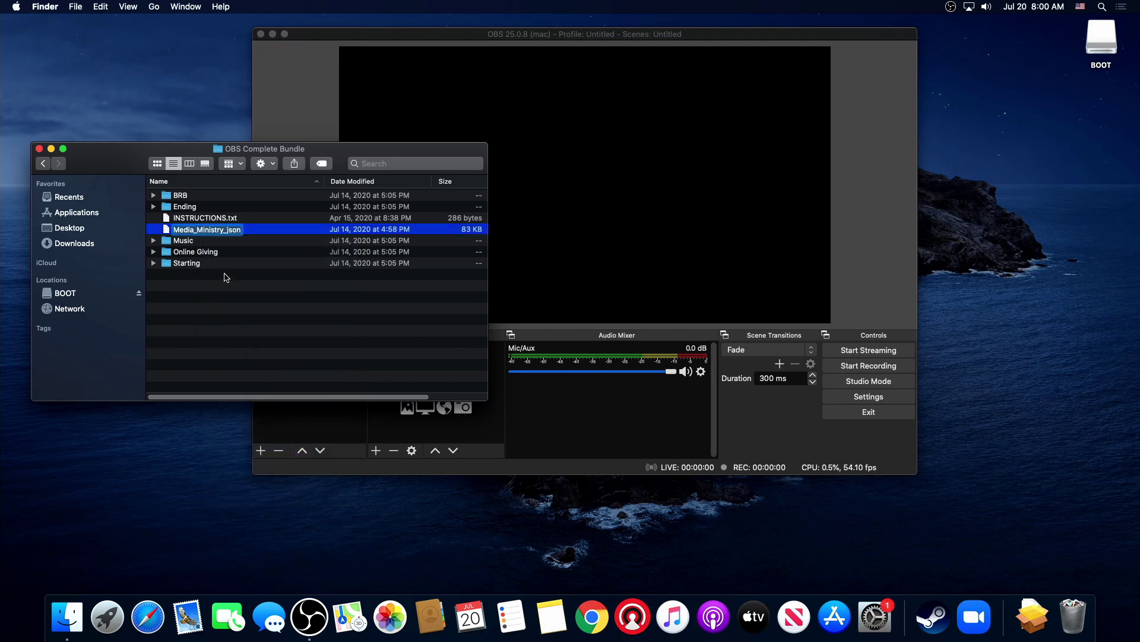
click(224, 230)
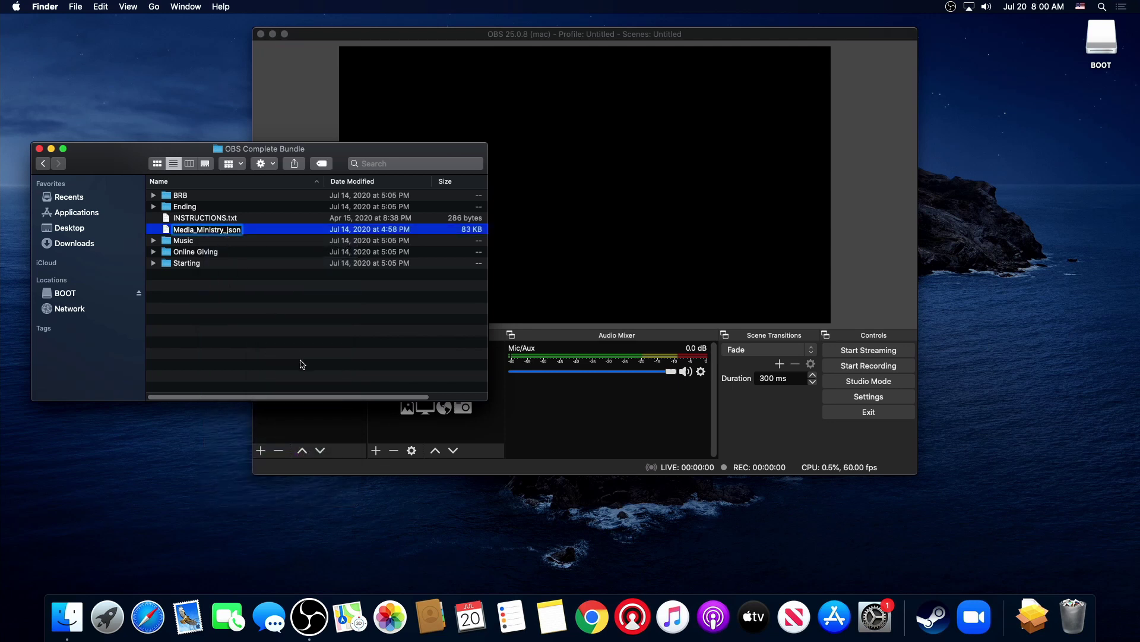
text(_)
key(Delete)
key(Return)
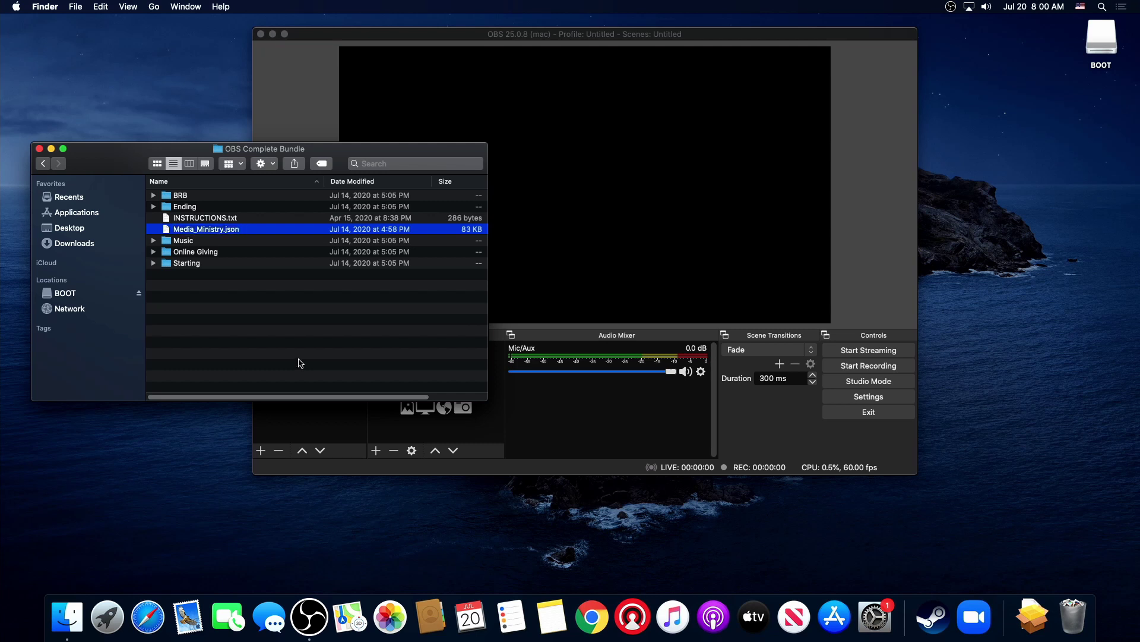
click(532, 469)
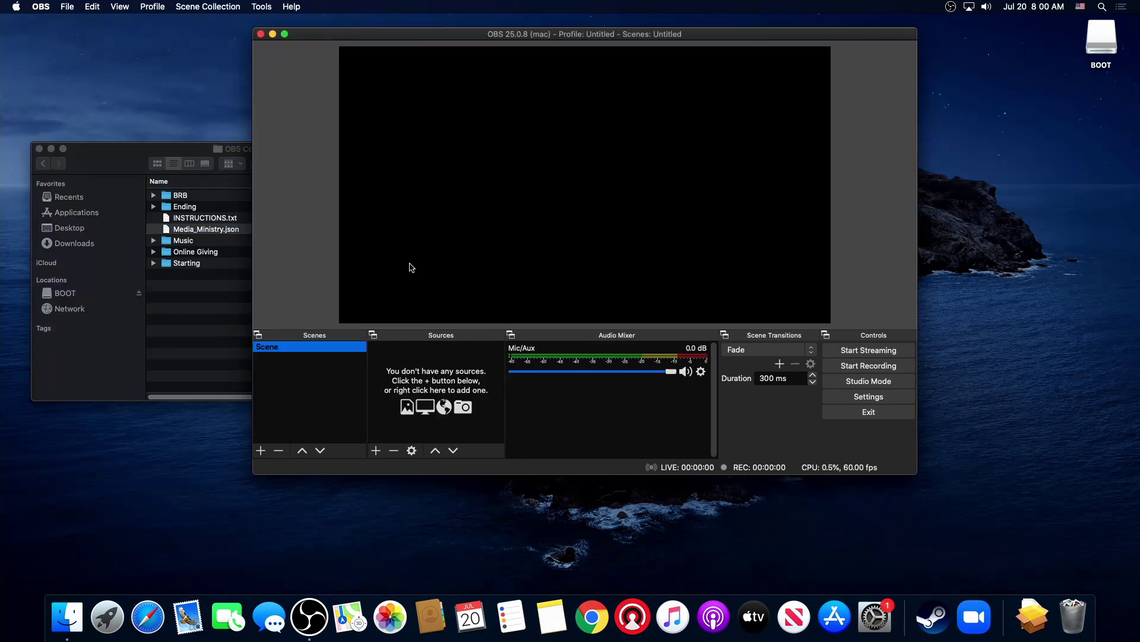
Import Media_Ministry.json from Downloads > OBS Complete Bundle > Mac > OBS Complete Bundle through the Scene Collection Importer.
click(222, 8)
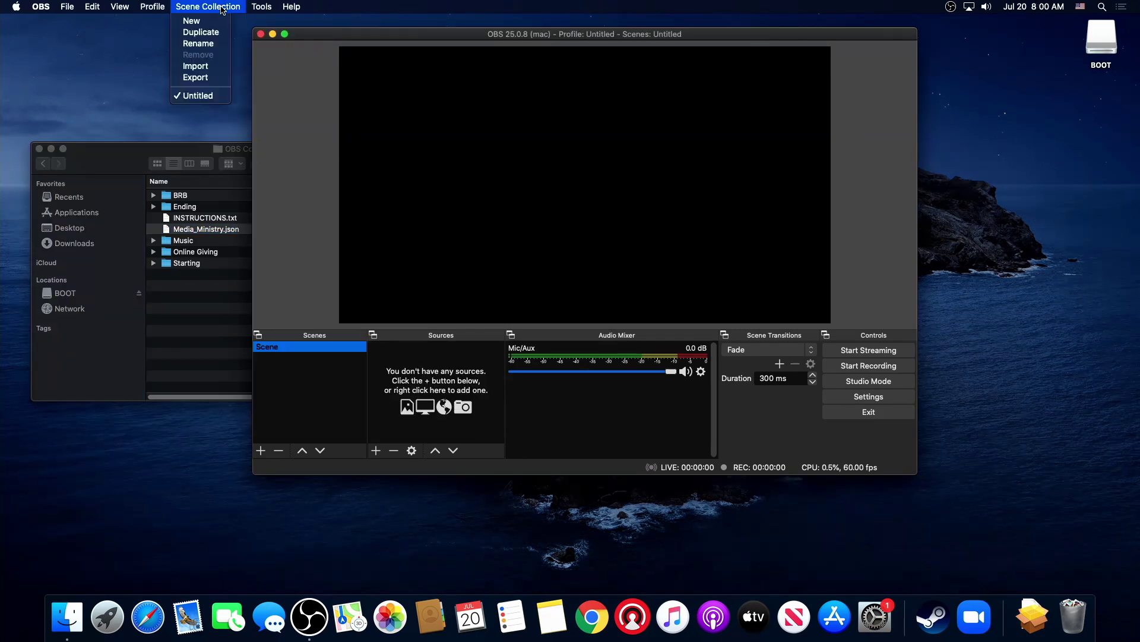
click(216, 69)
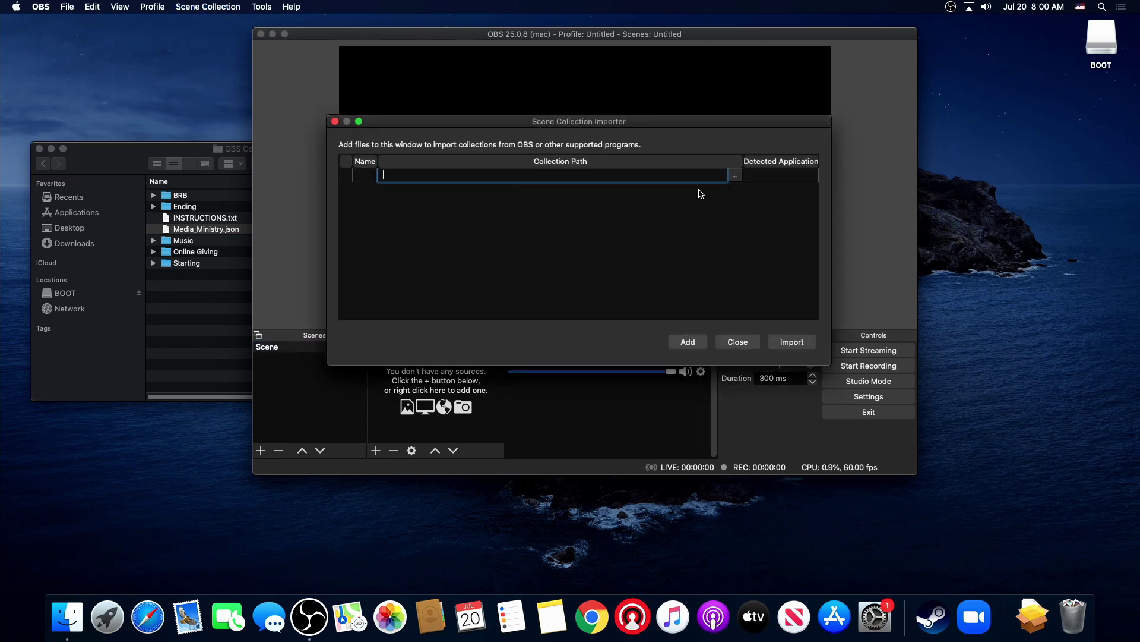
click(736, 175)
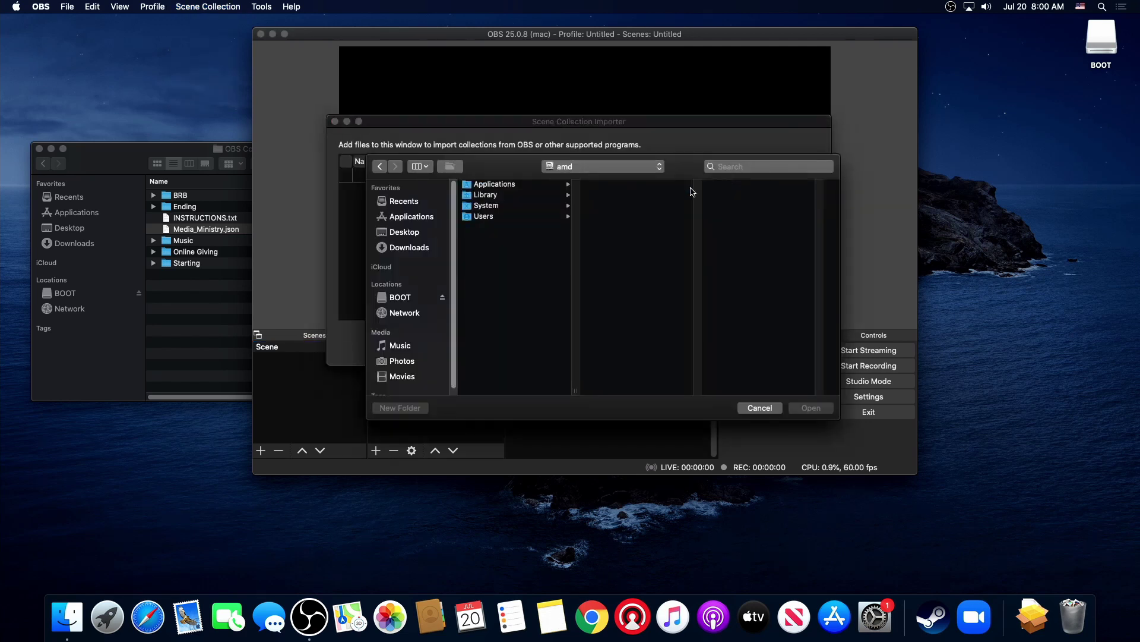
click(413, 251)
click(509, 207)
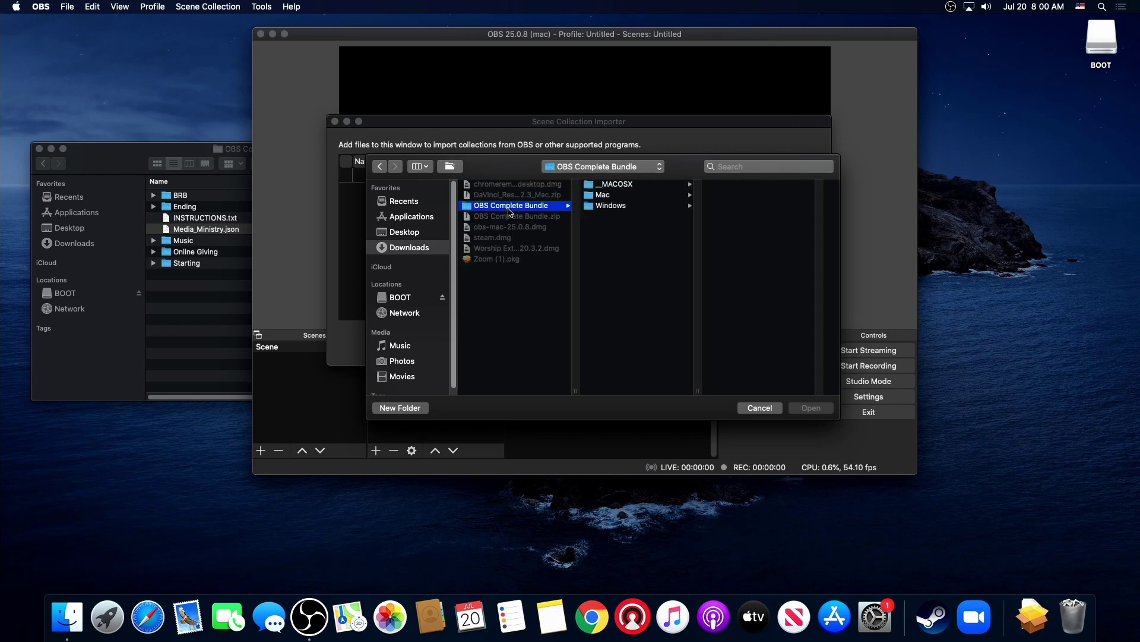
click(601, 196)
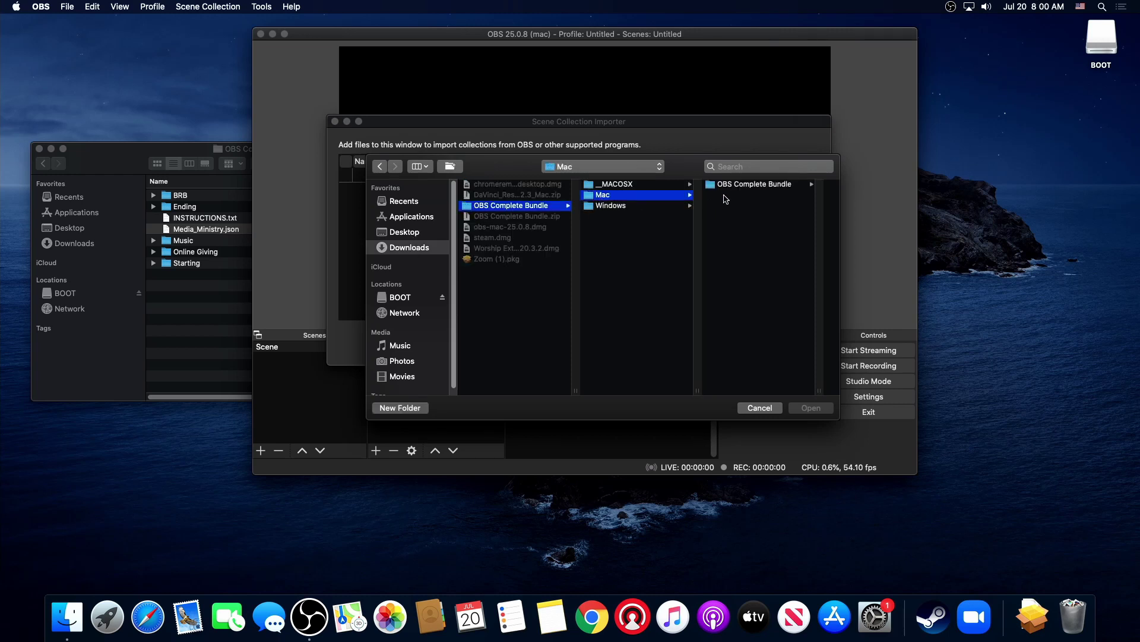
click(730, 185)
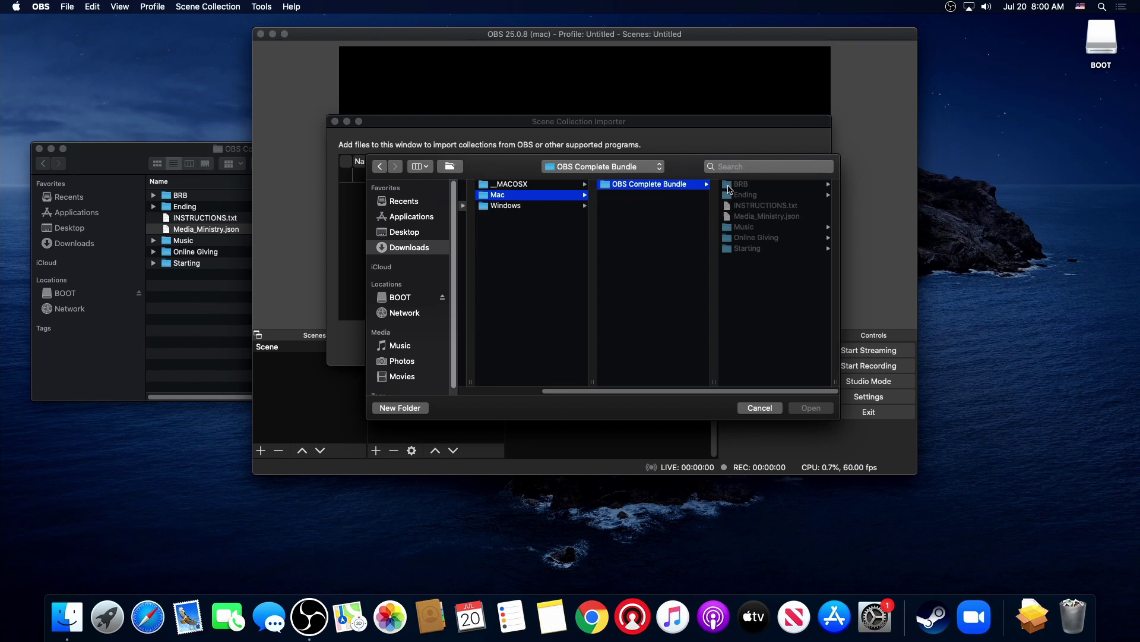
click(758, 218)
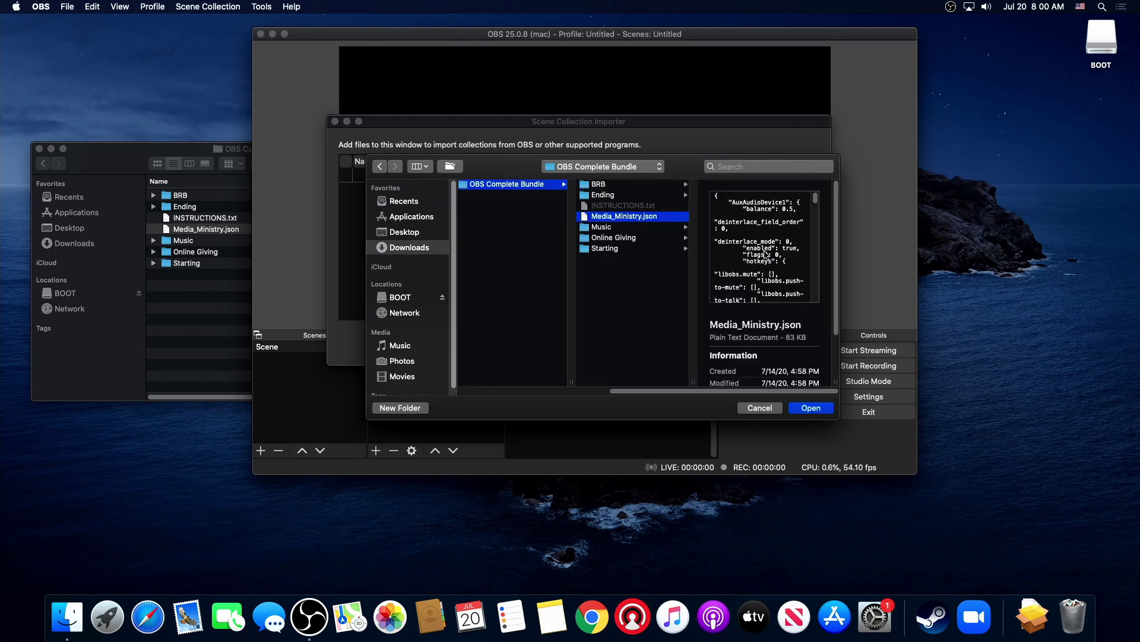
click(810, 409)
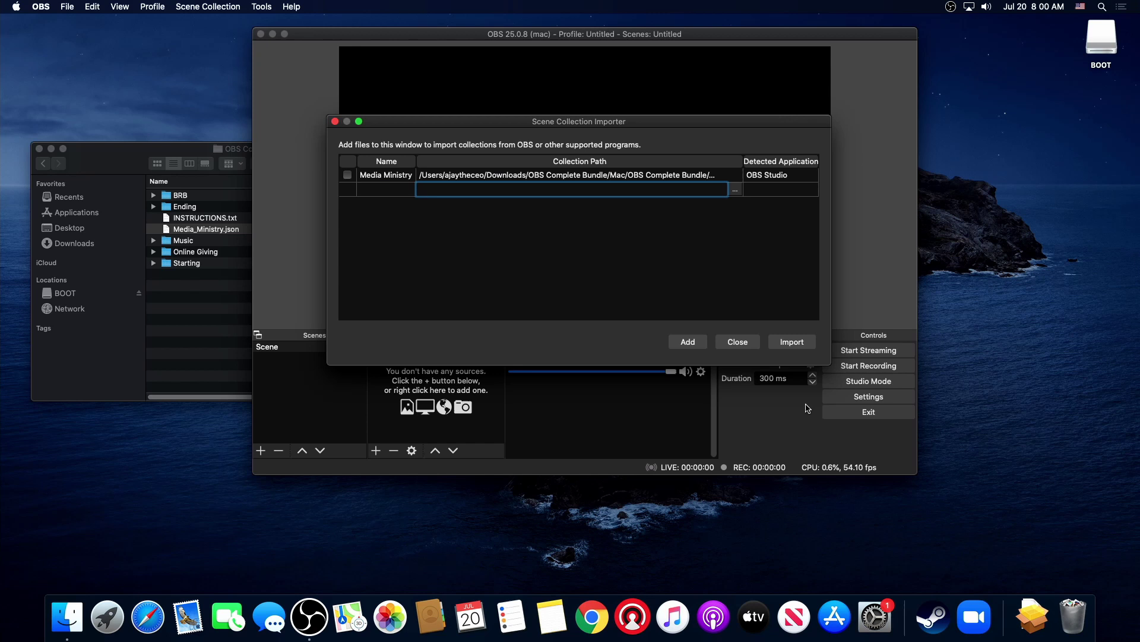
click(780, 344)
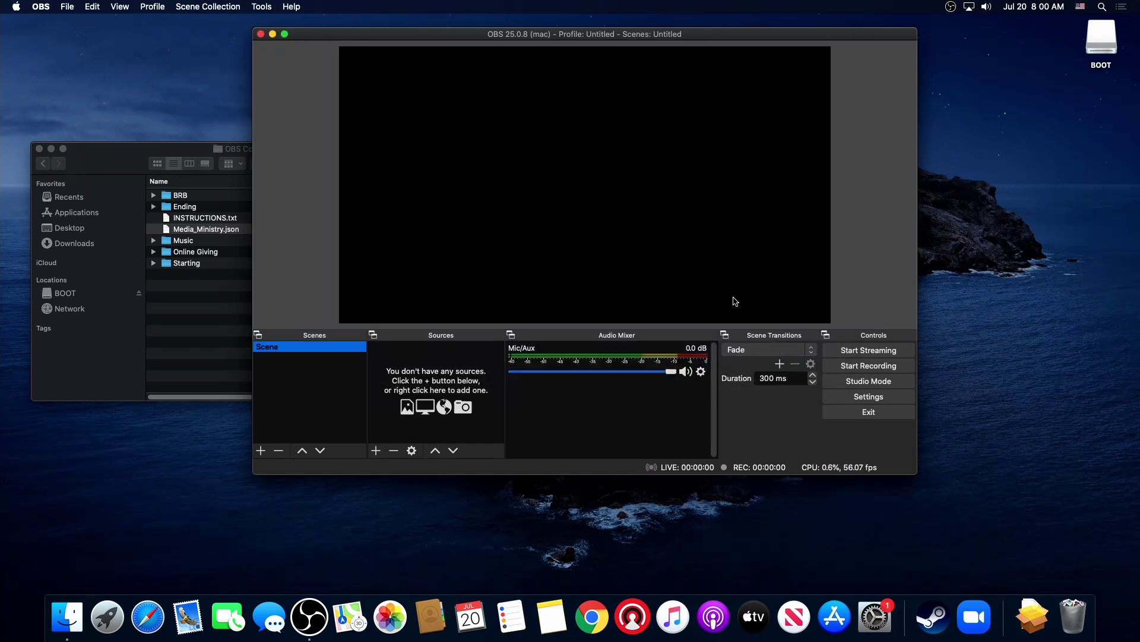
Switch to the Media Ministry collection, select Starting Soon, and make the OBS window taller.
click(228, 10)
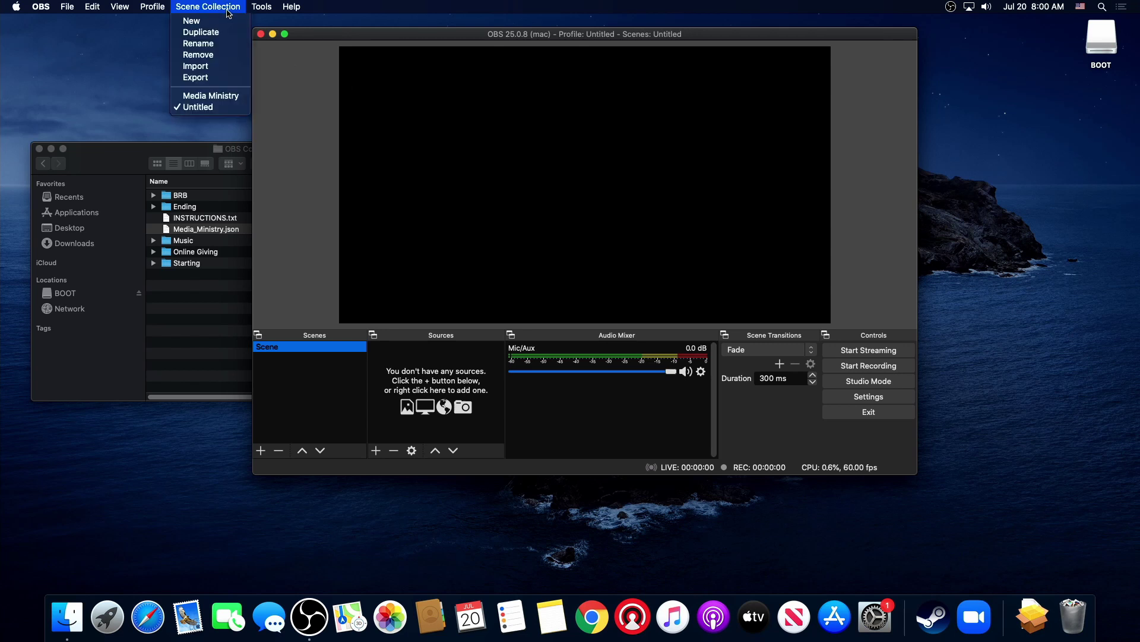
click(226, 97)
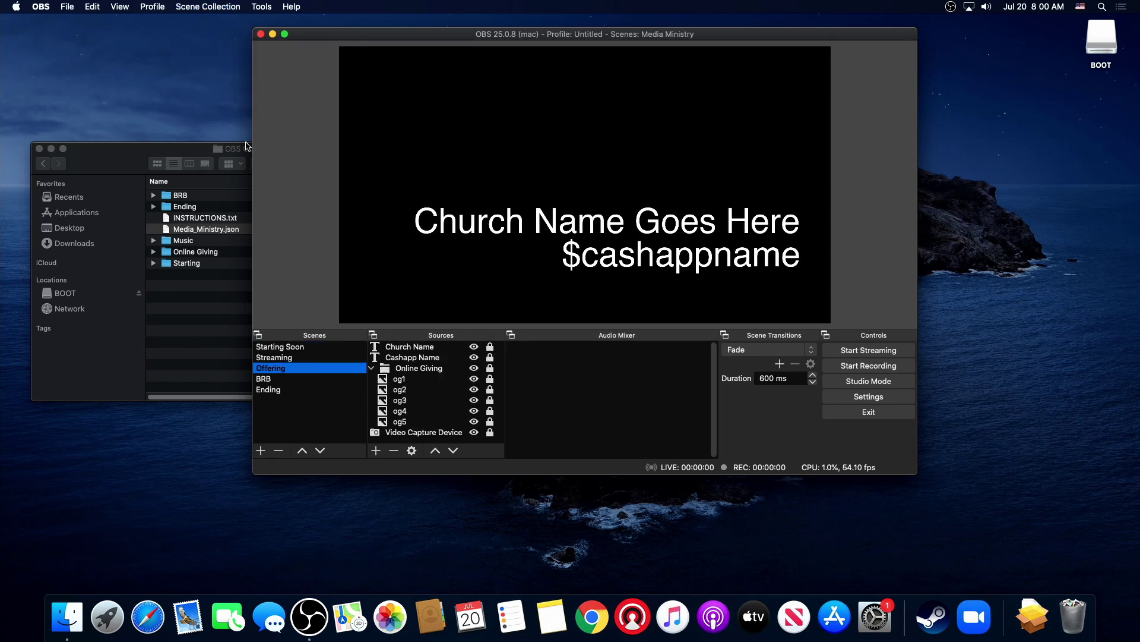
click(267, 349)
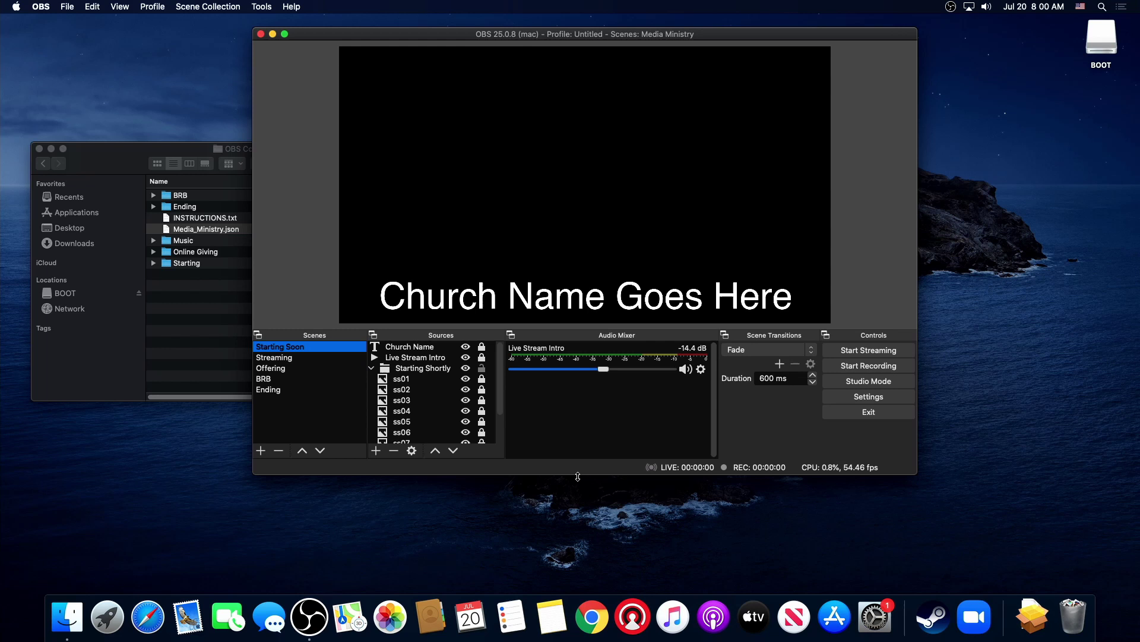
drag(578, 476, 590, 569)
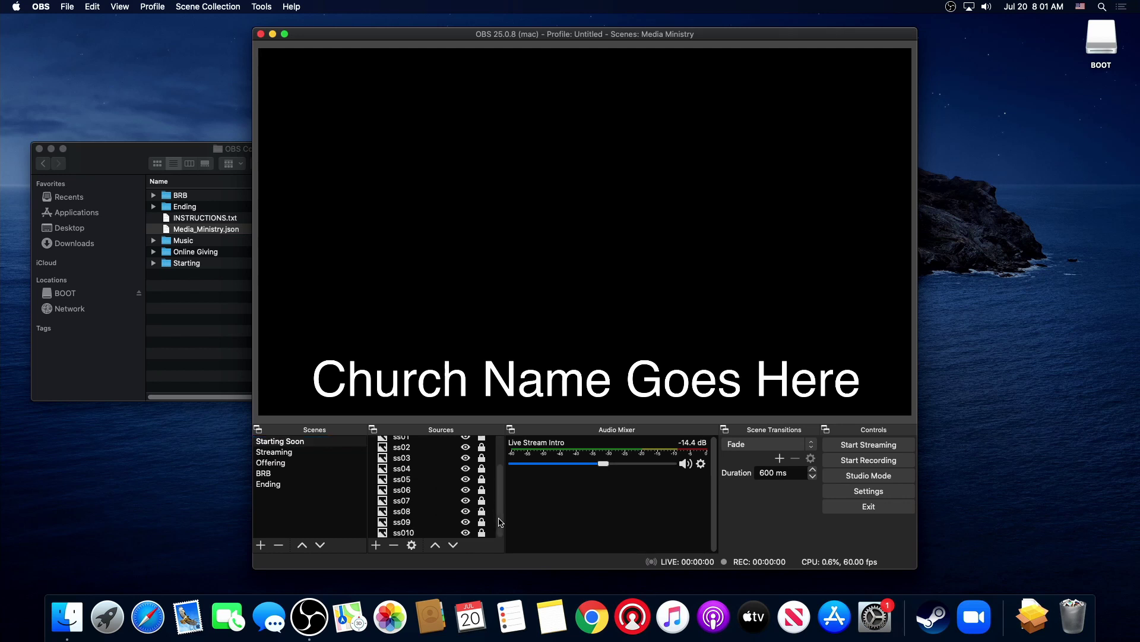
Relink ss010 and ss09 to ss10.png and ss9.png in the bundle's Starting folder.
double_click(416, 532)
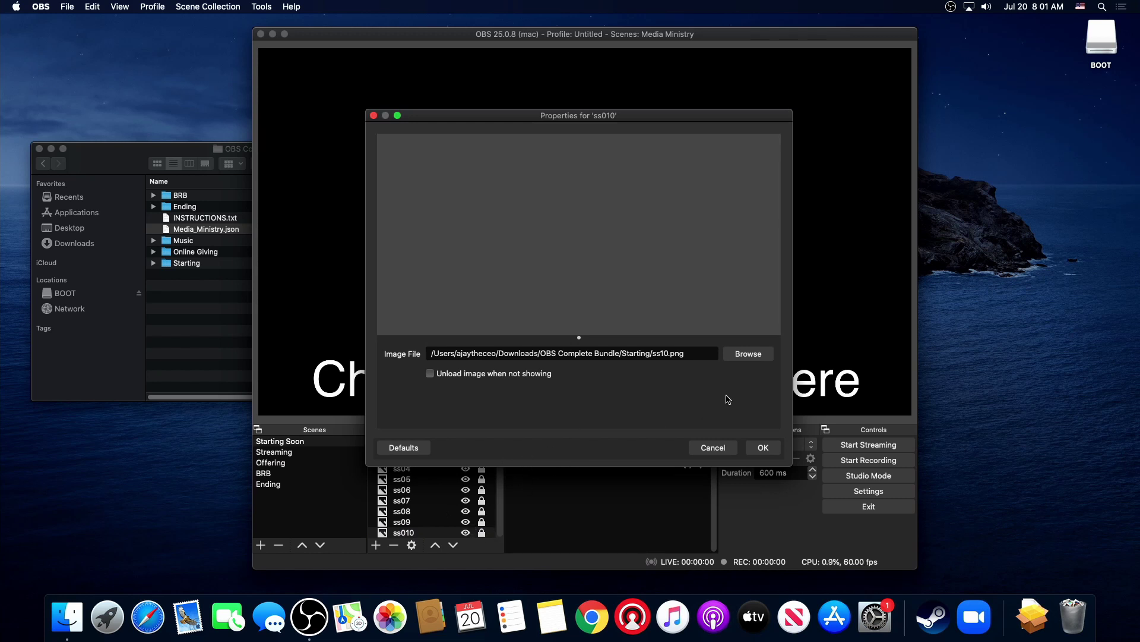
click(750, 355)
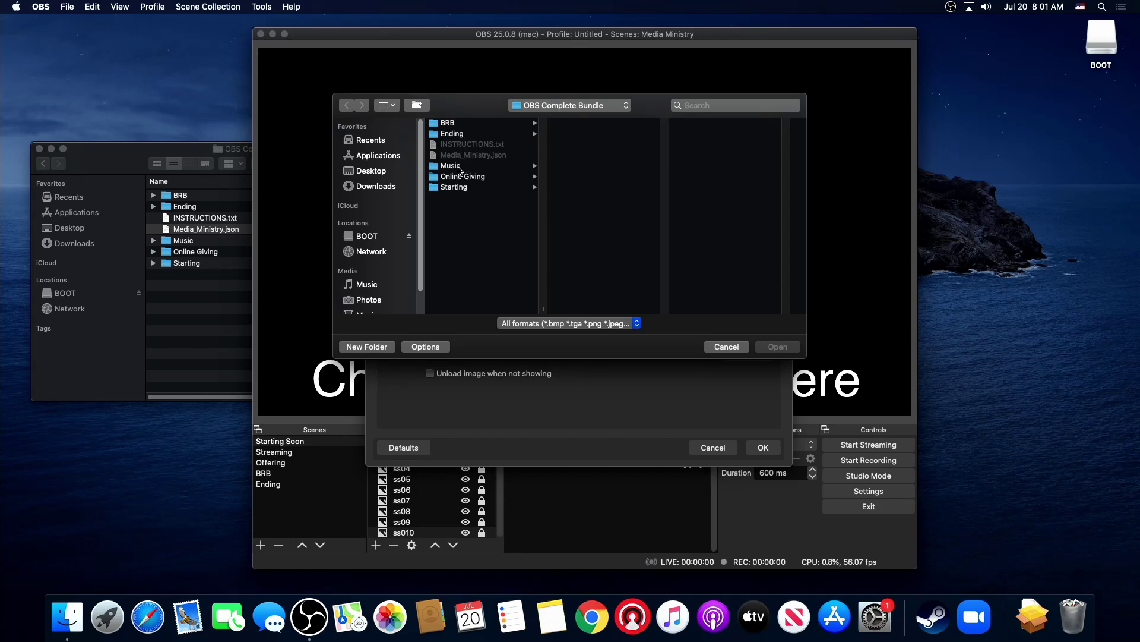
click(460, 188)
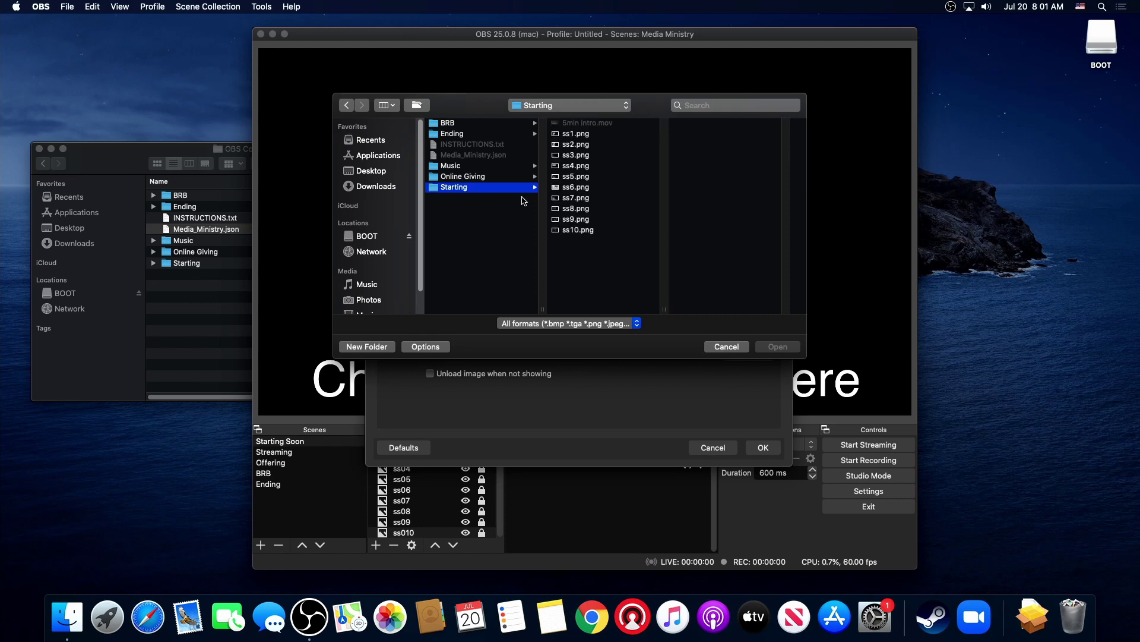
double_click(575, 232)
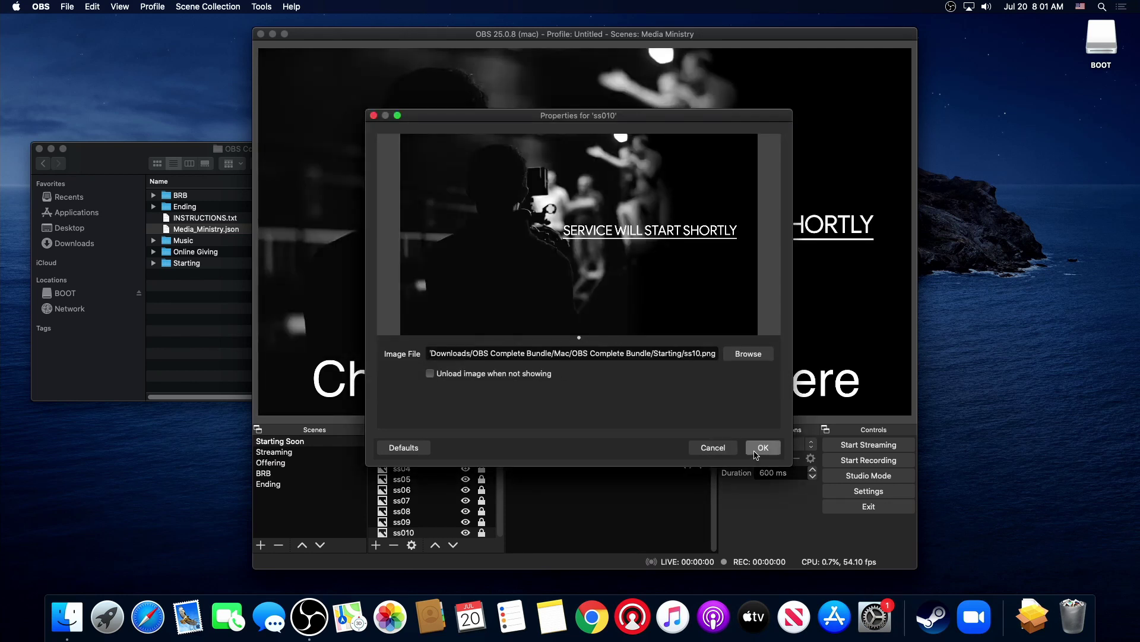
click(764, 448)
double_click(446, 523)
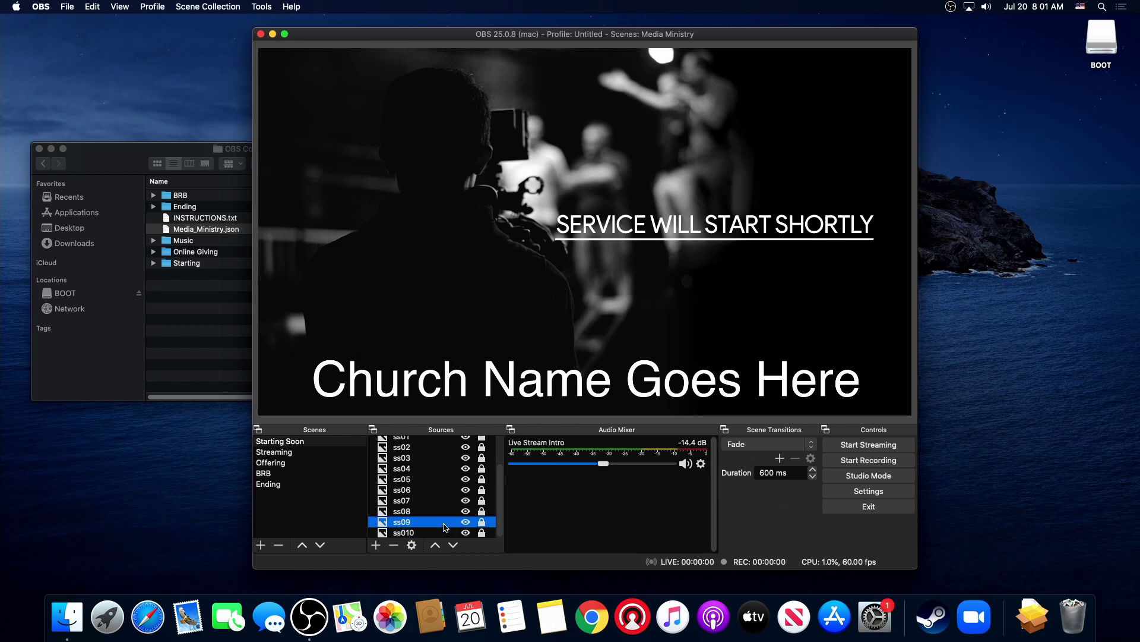
click(746, 356)
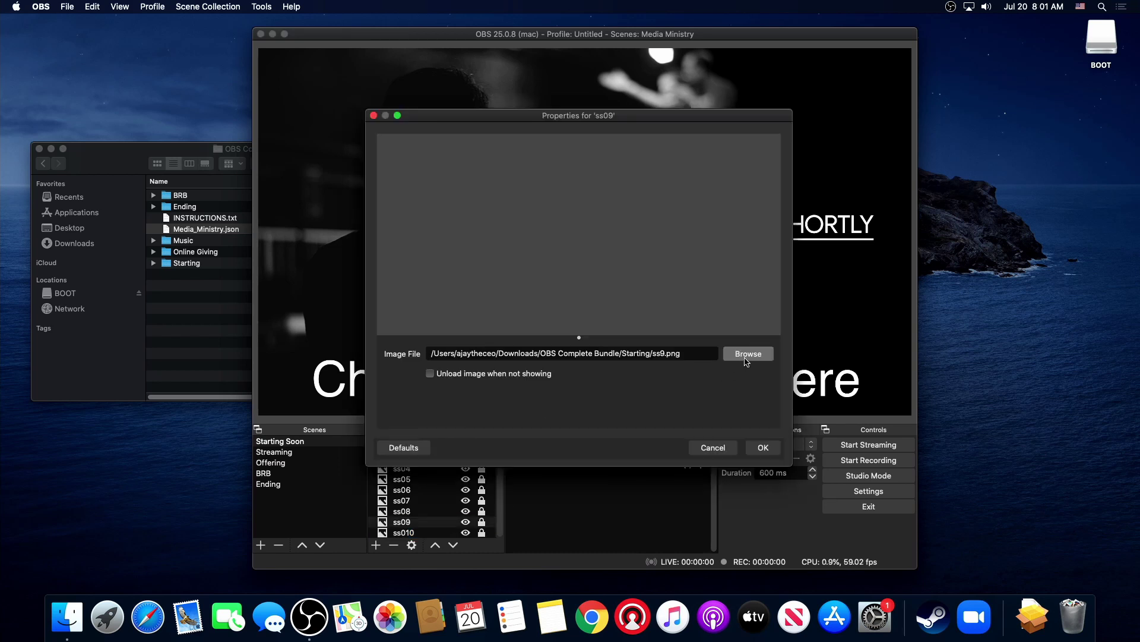
double_click(454, 219)
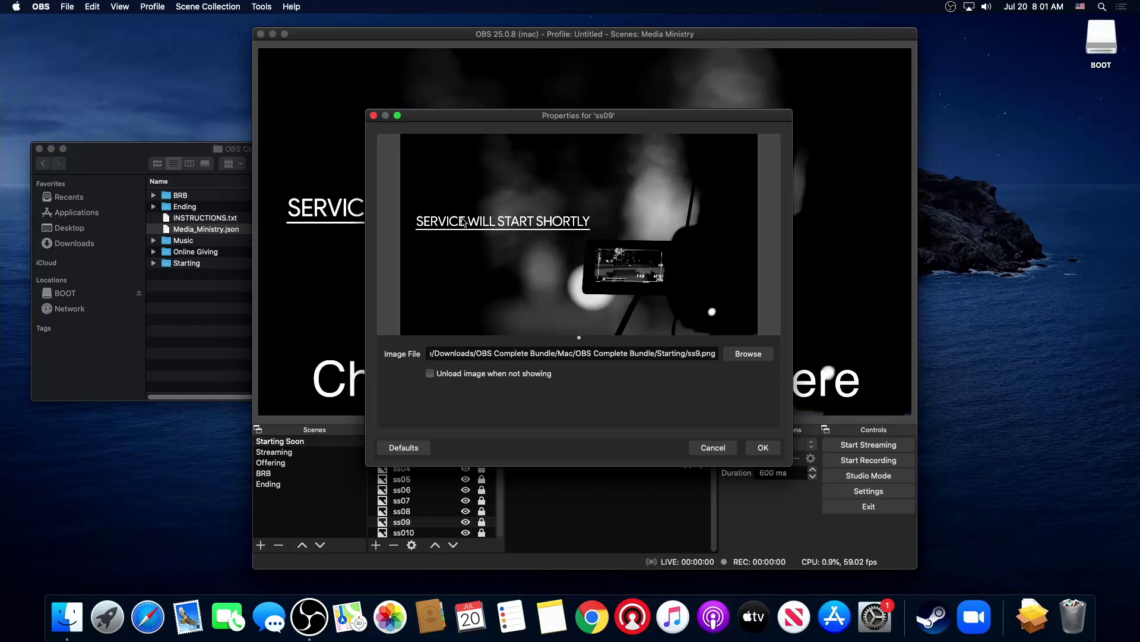
click(763, 447)
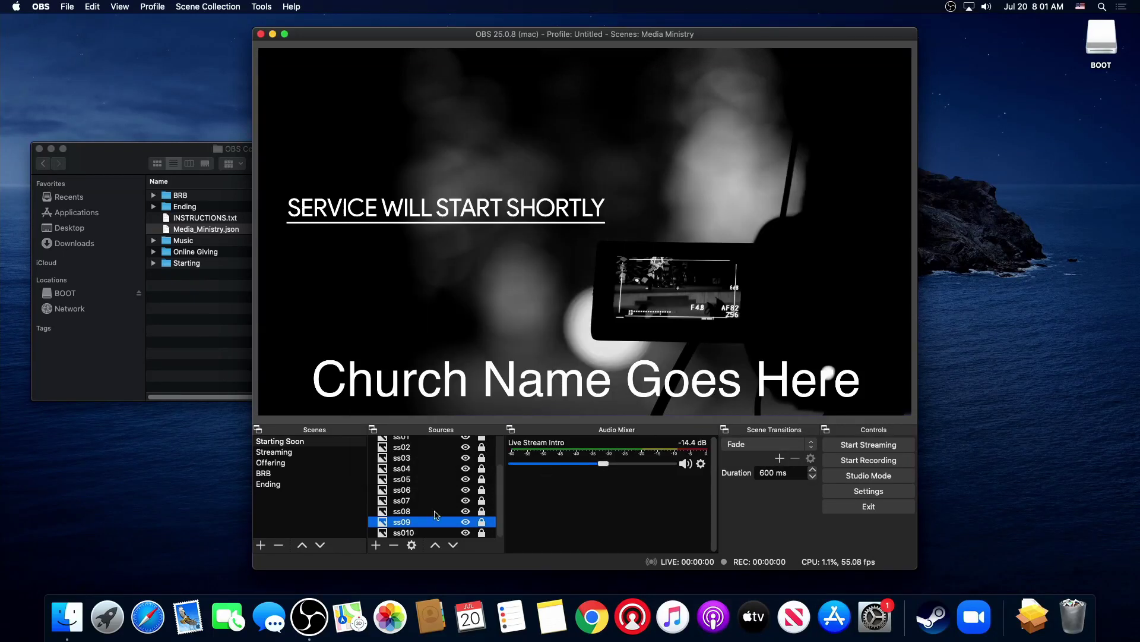
Relink ss08, ss07 and ss06 to ss8.png, ss7.png and ss6.png.
double_click(418, 513)
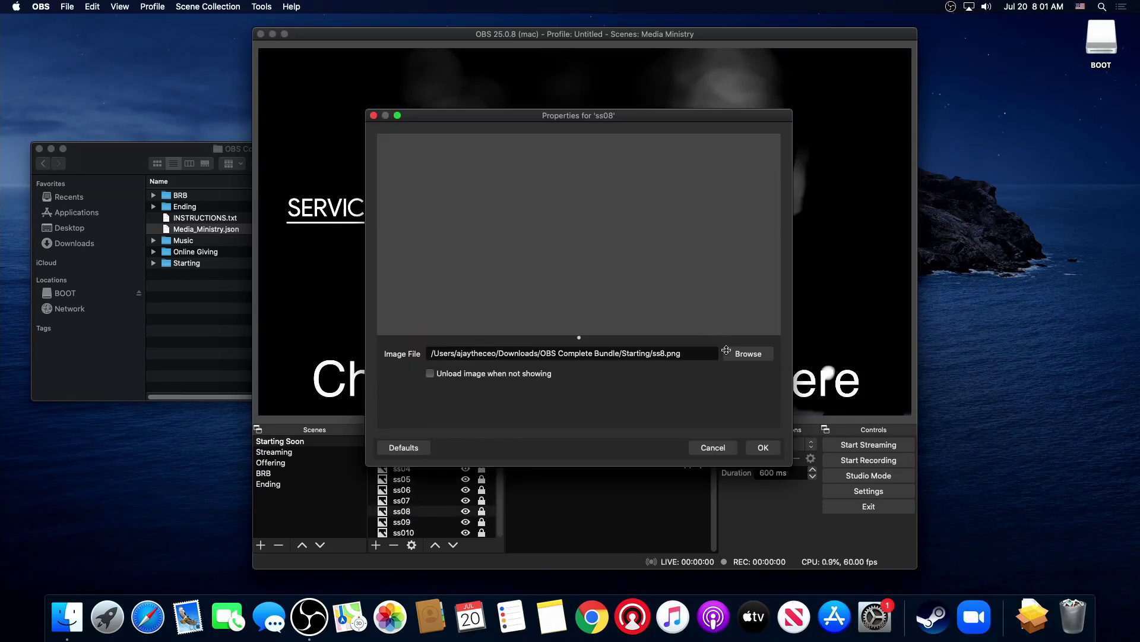
click(730, 352)
double_click(465, 209)
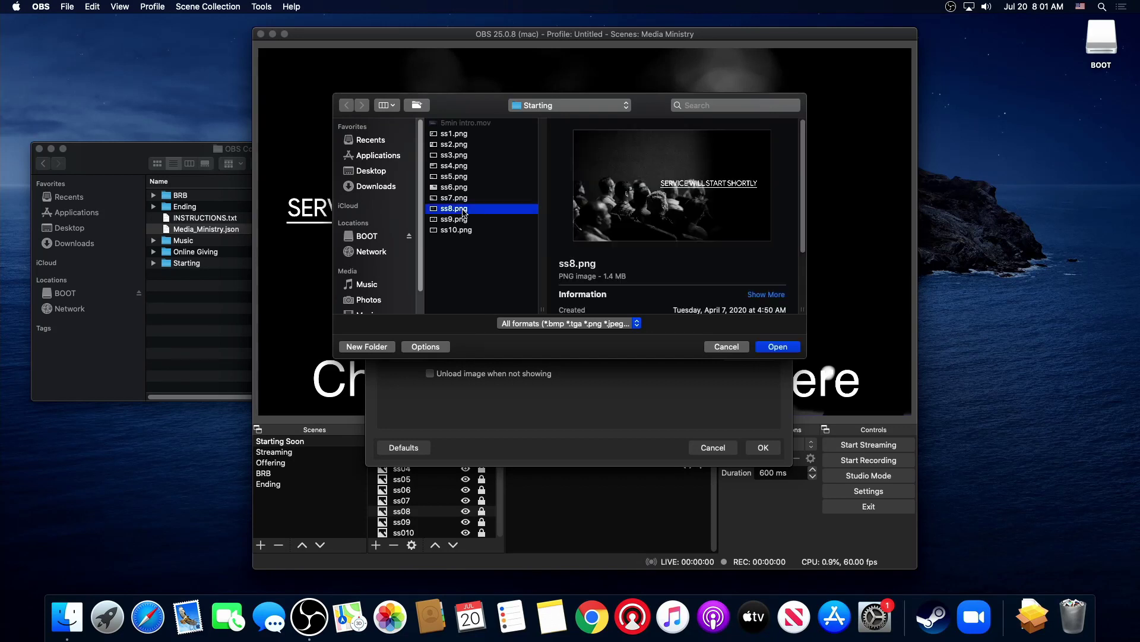
key(Return)
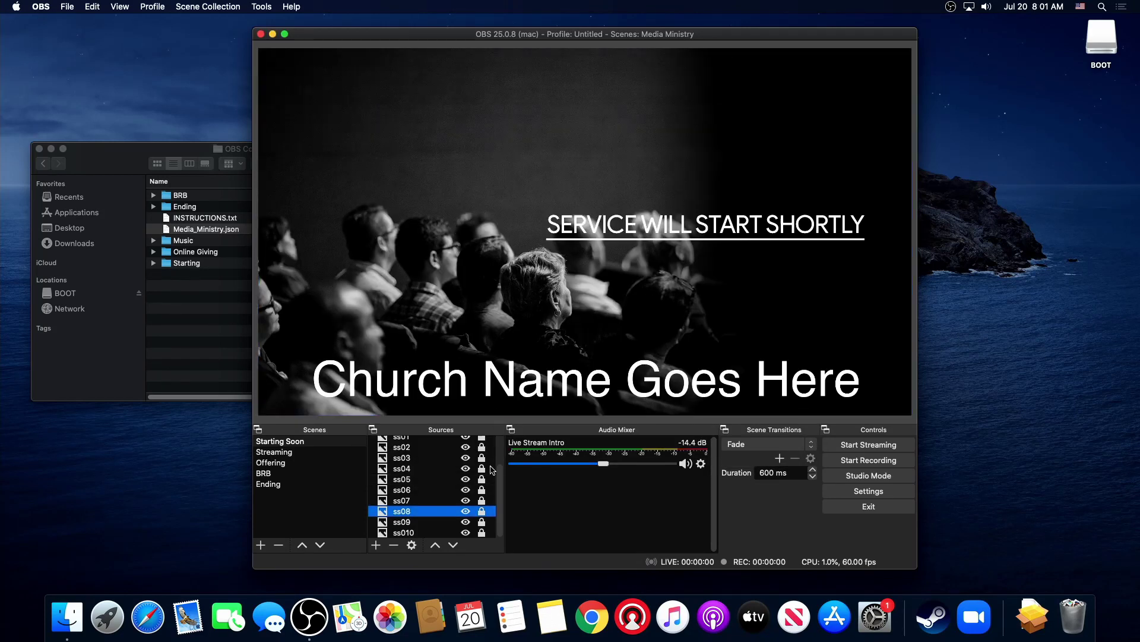
double_click(444, 501)
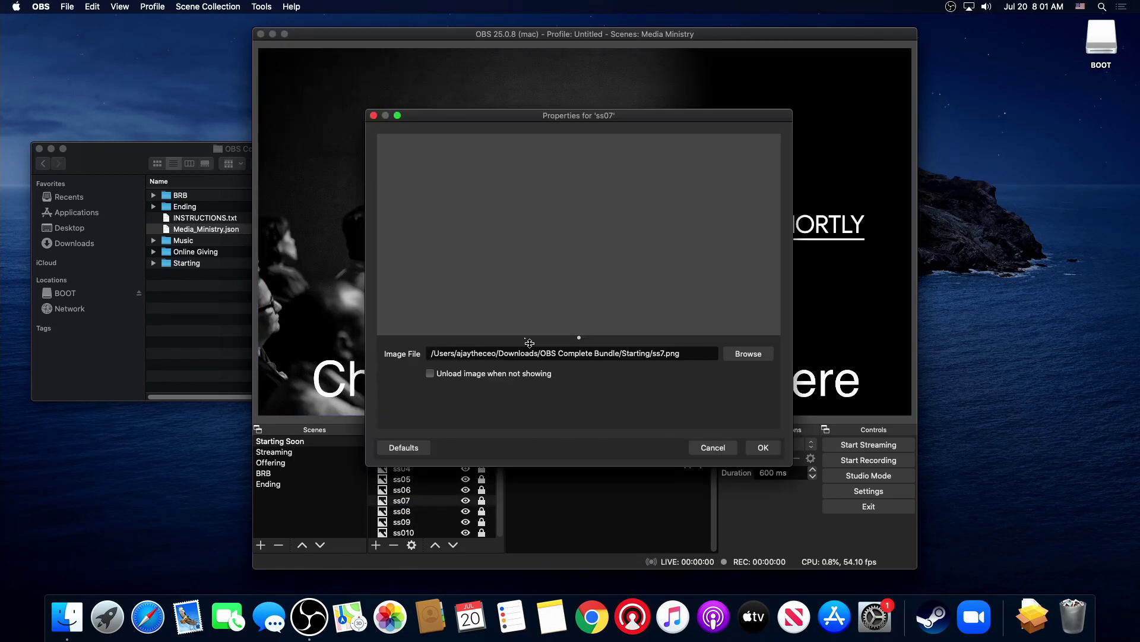
click(771, 357)
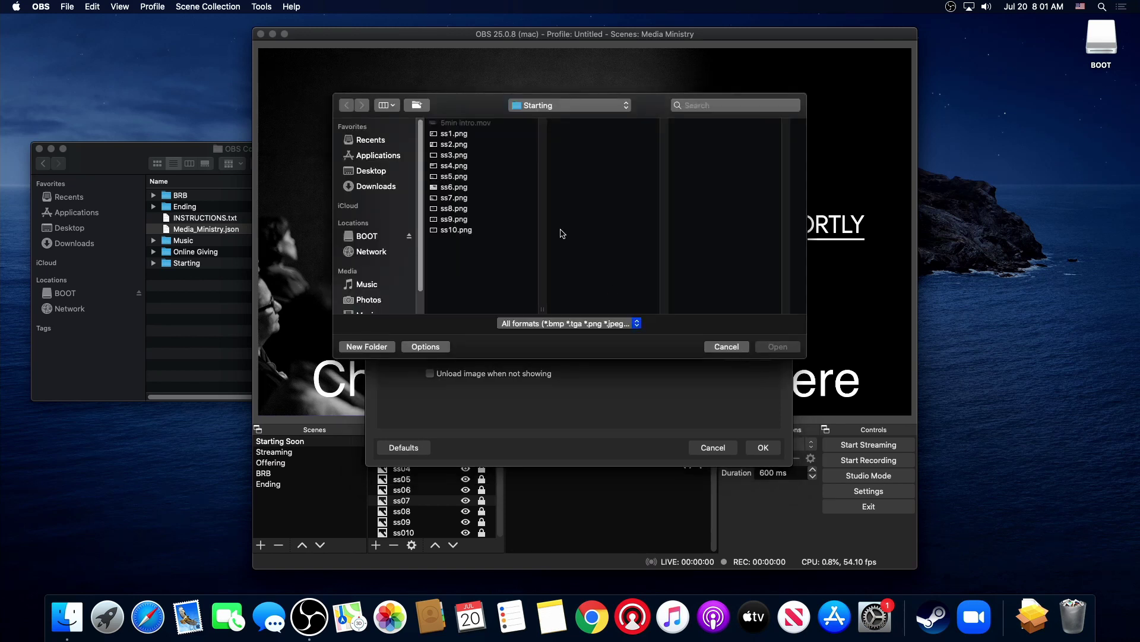
double_click(470, 200)
key(Return)
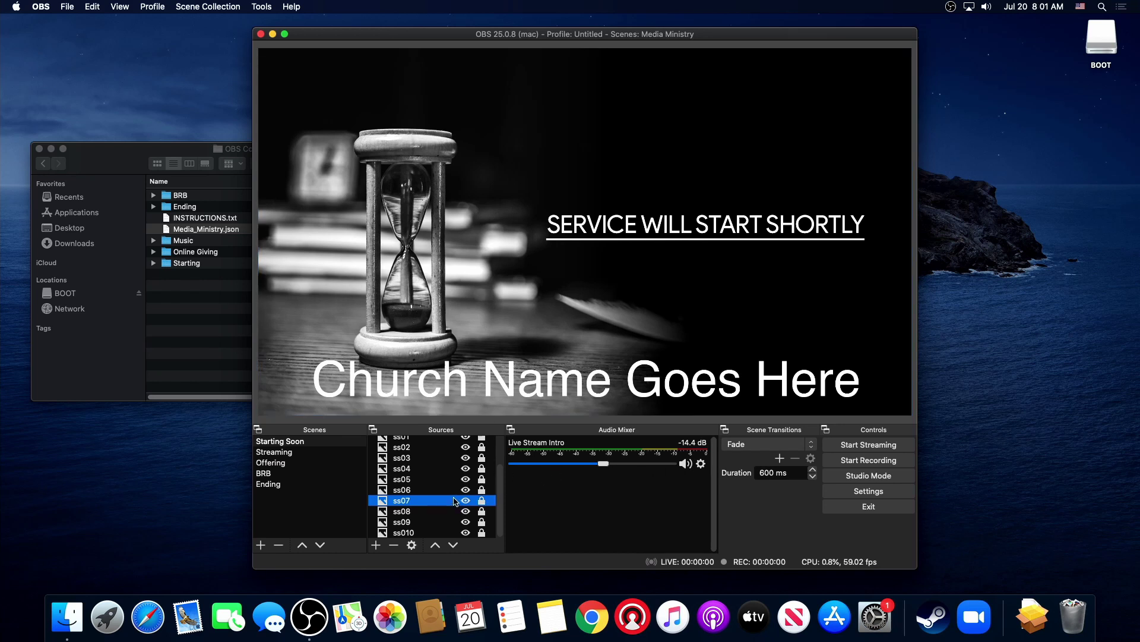
double_click(417, 491)
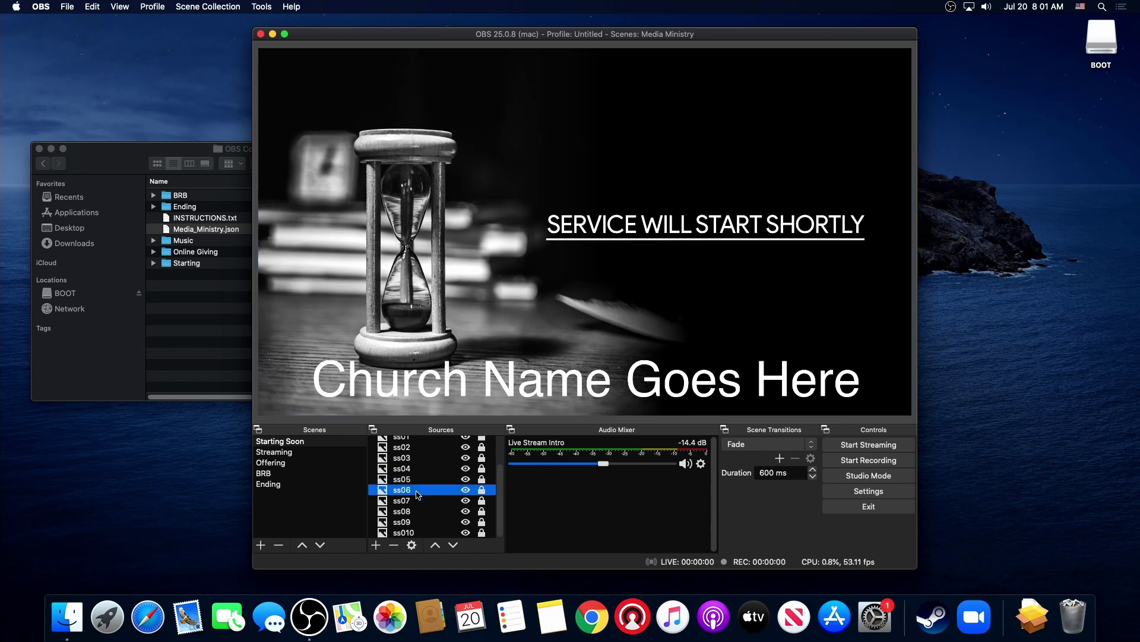
click(735, 355)
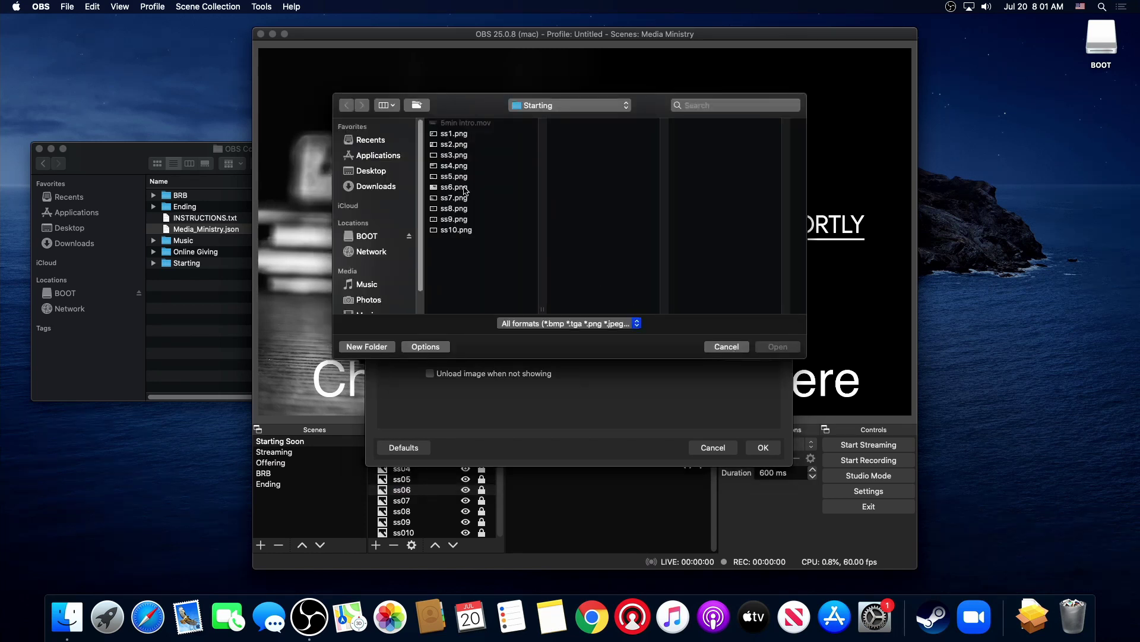
double_click(455, 187)
key(Return)
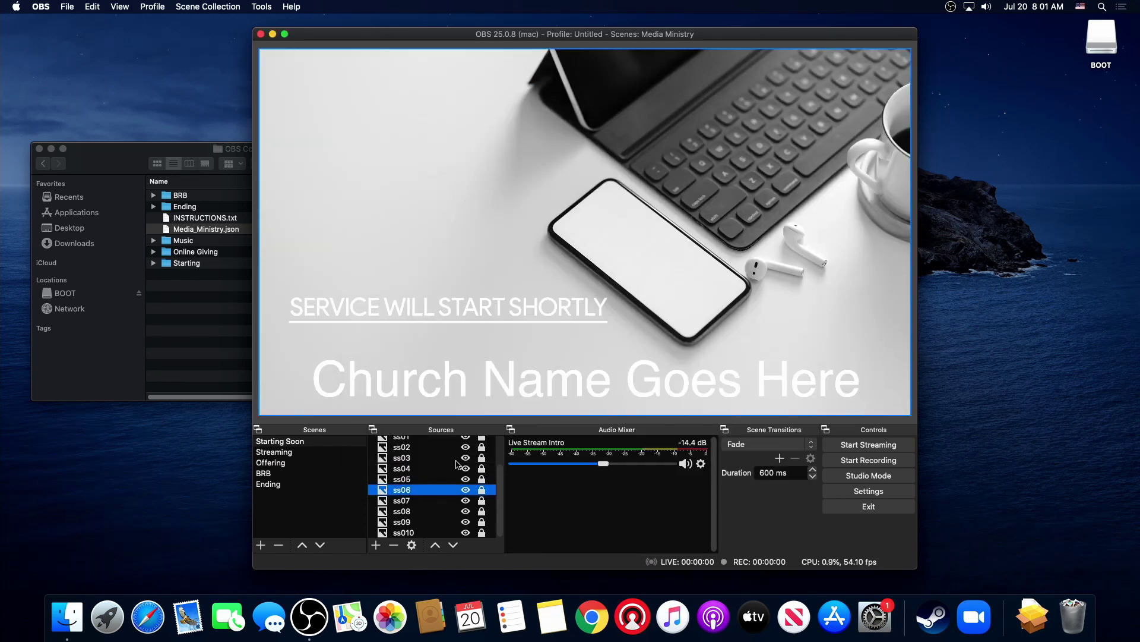
Relink ss05 and ss04 to ss5.png and ss4.png.
double_click(427, 480)
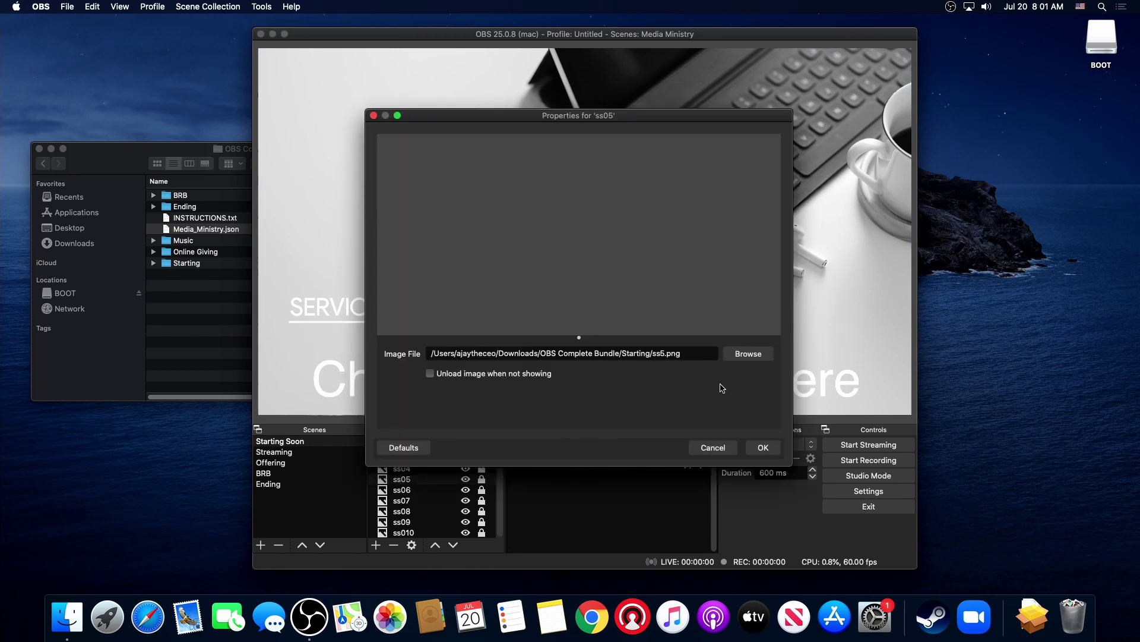
click(745, 354)
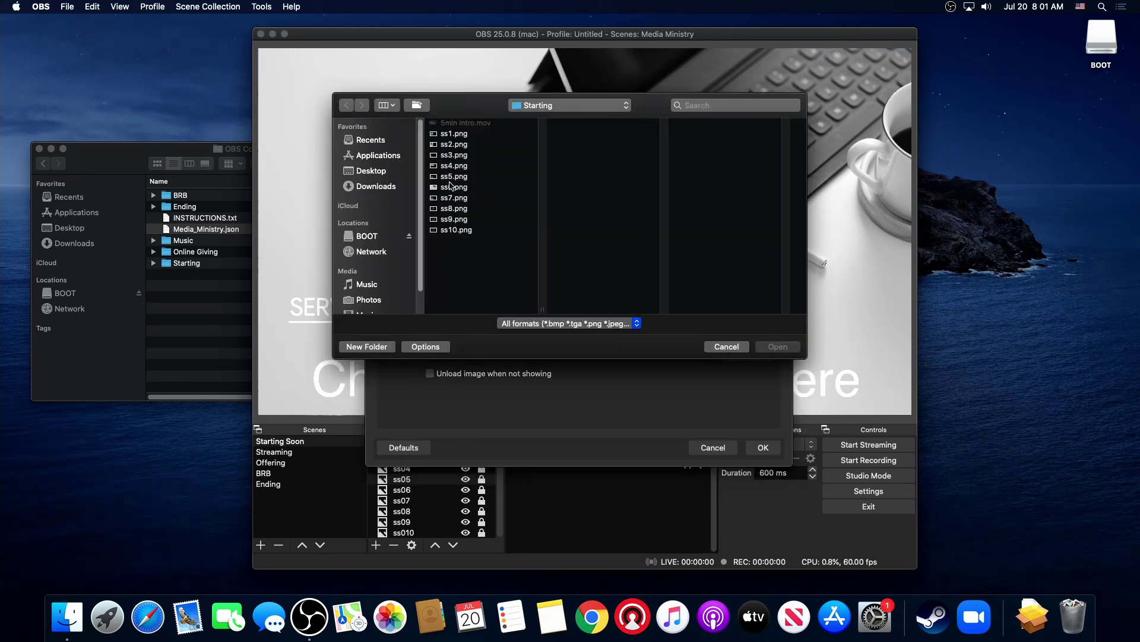
double_click(453, 177)
key(Return)
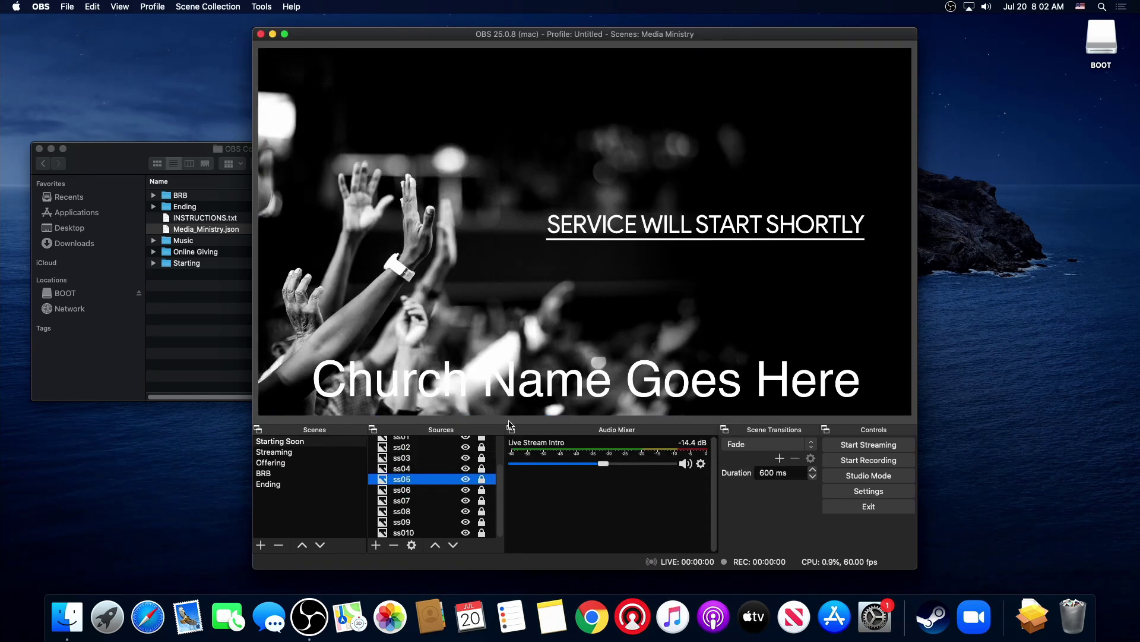
double_click(429, 471)
click(748, 354)
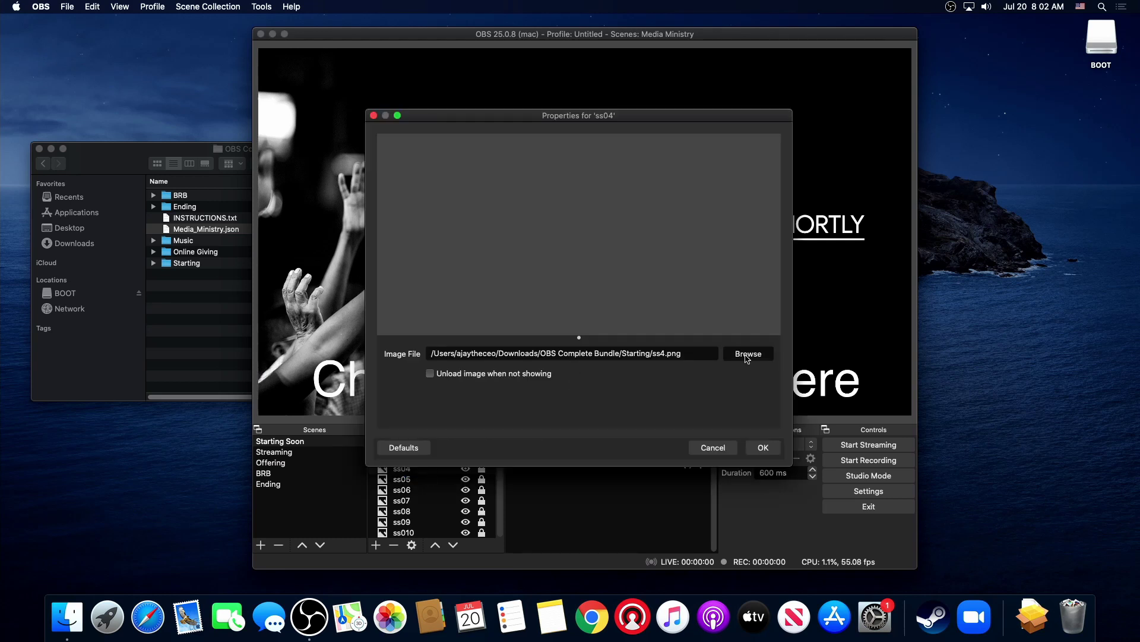
double_click(466, 169)
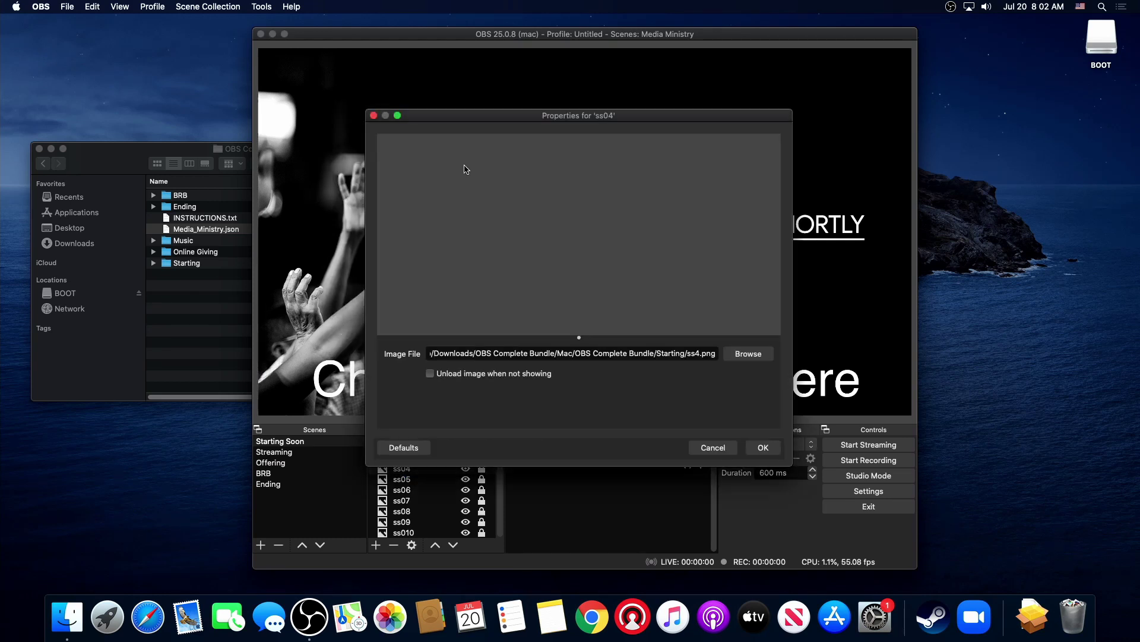
key(Return)
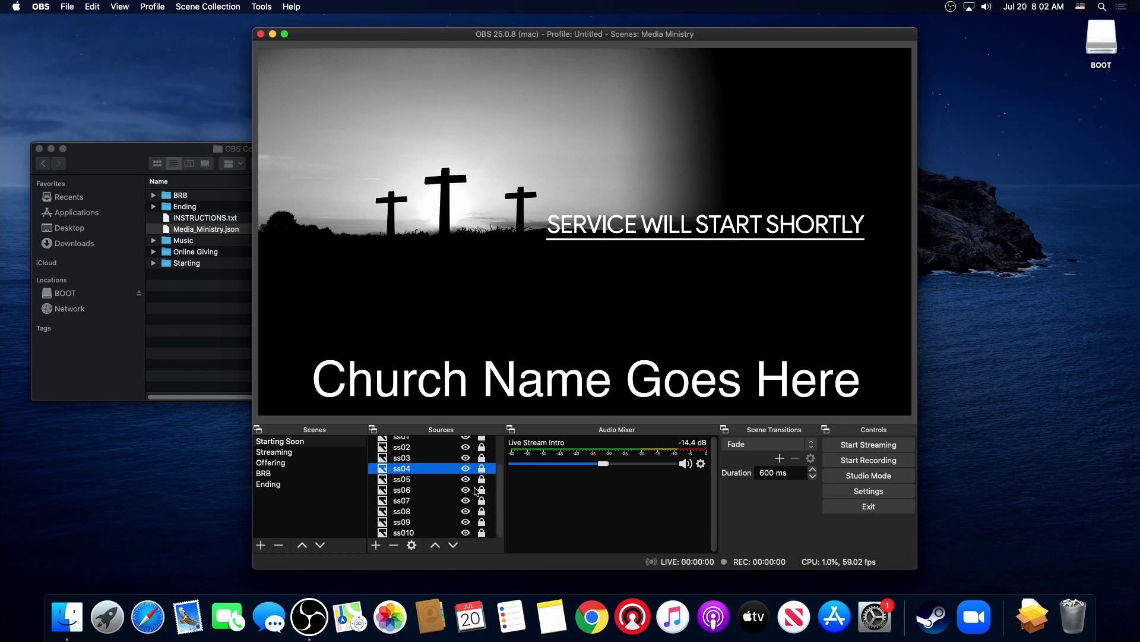
Relink ss03 and ss02 to ss3.png and ss2.png from the Starting folder.
drag(502, 477, 502, 445)
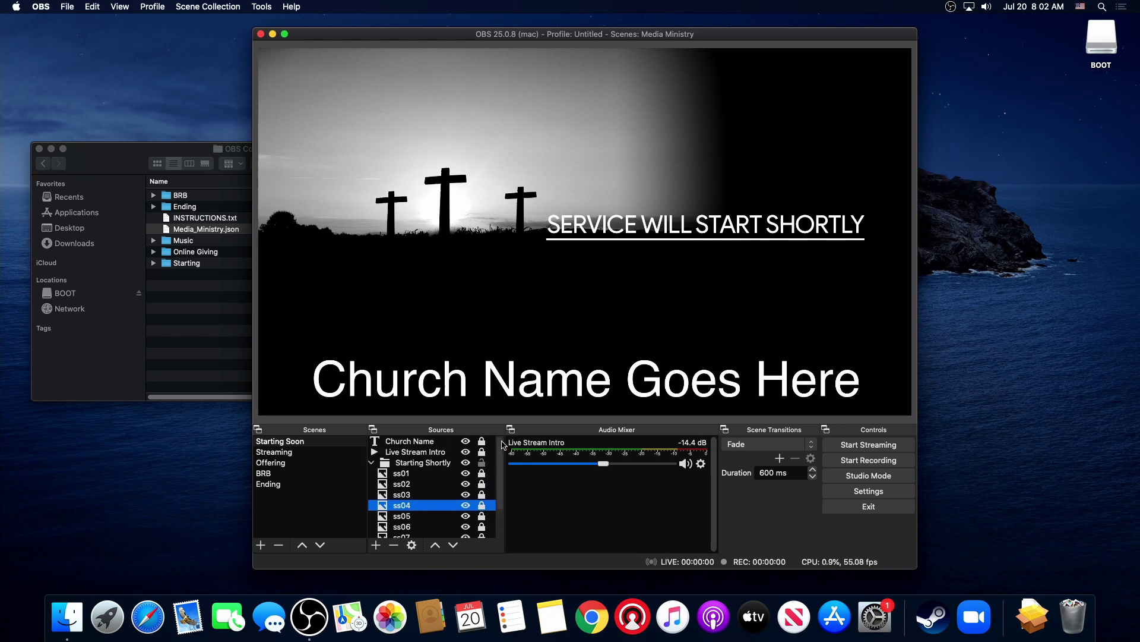
double_click(425, 496)
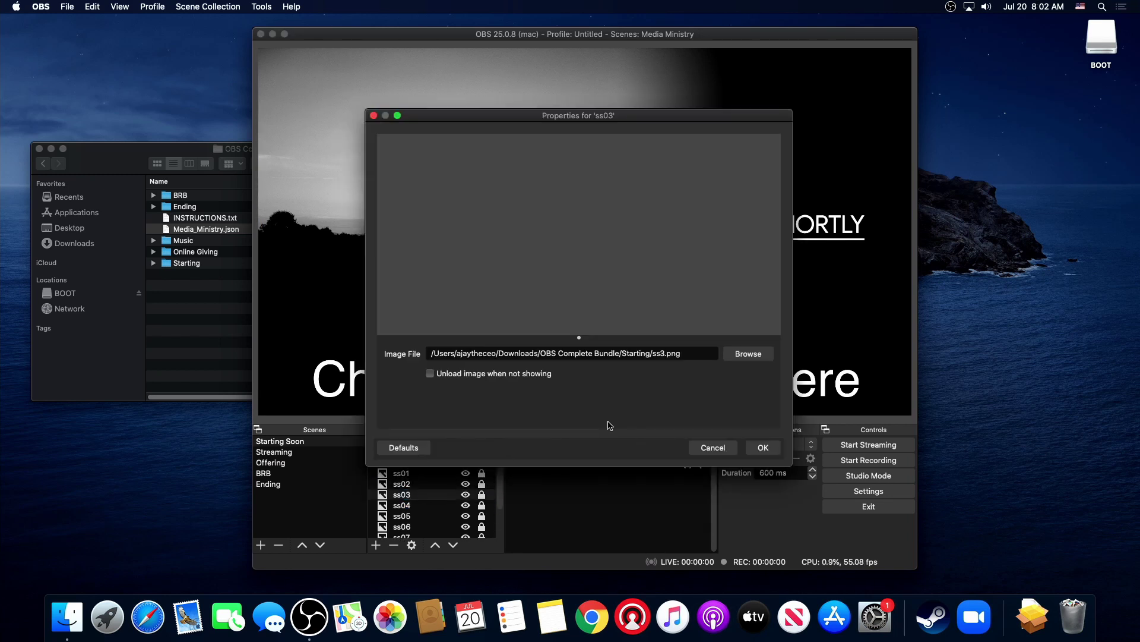
click(749, 358)
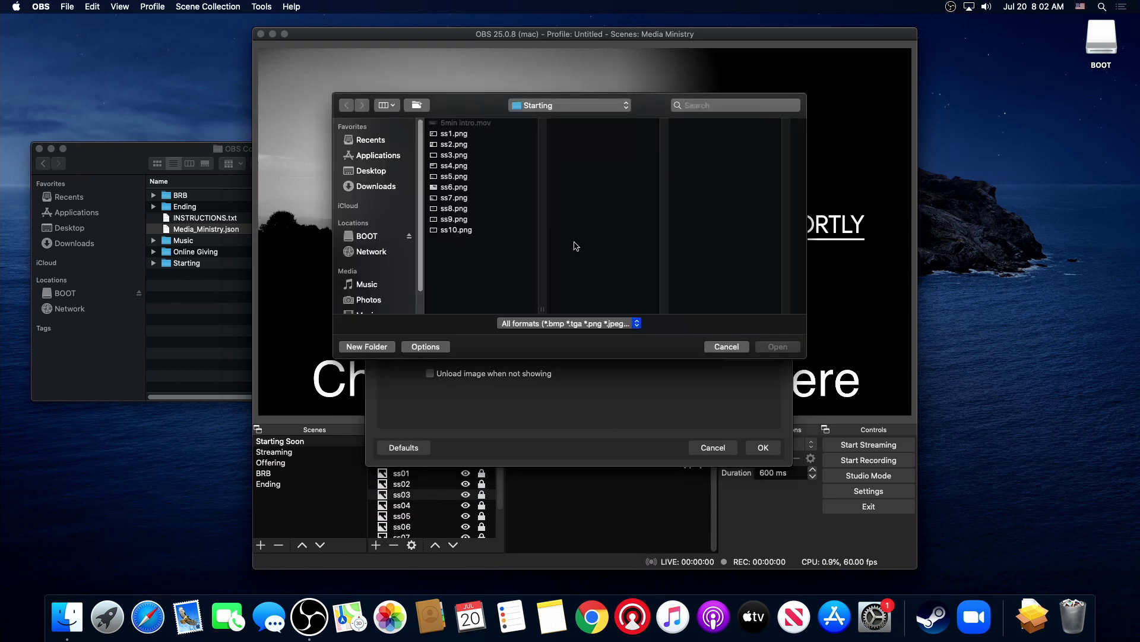
double_click(453, 155)
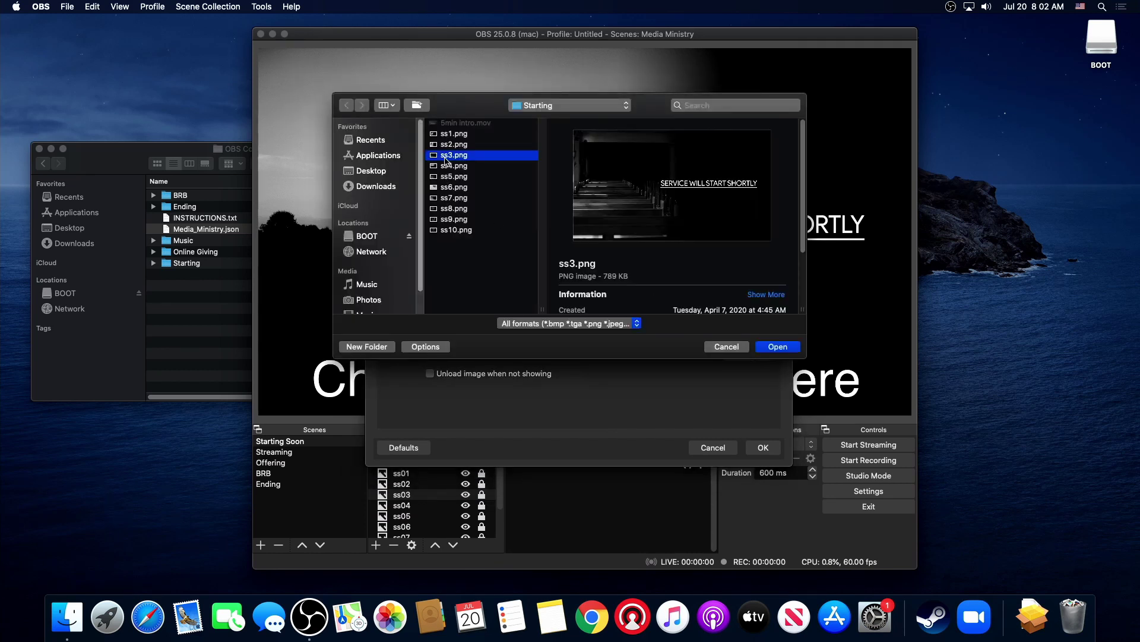
click(756, 452)
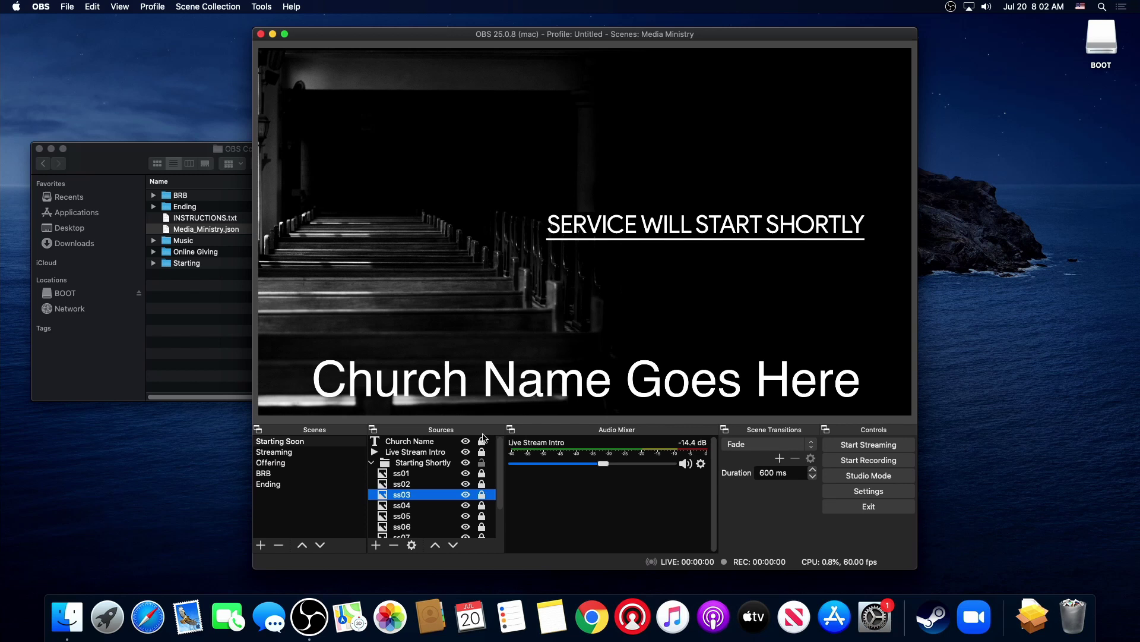
double_click(449, 486)
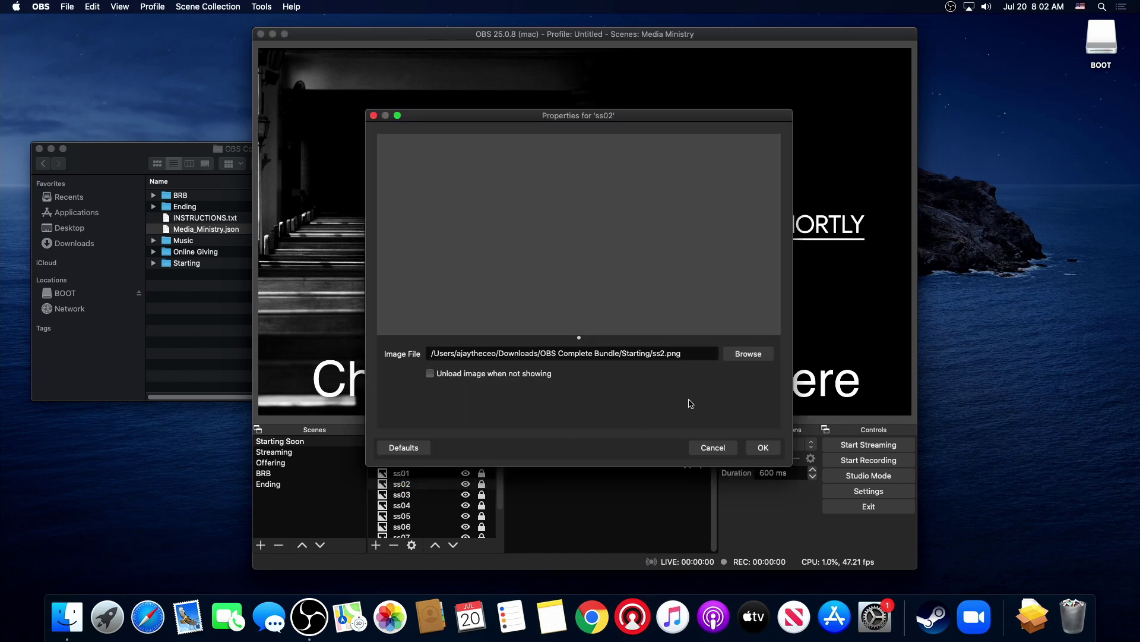
click(749, 353)
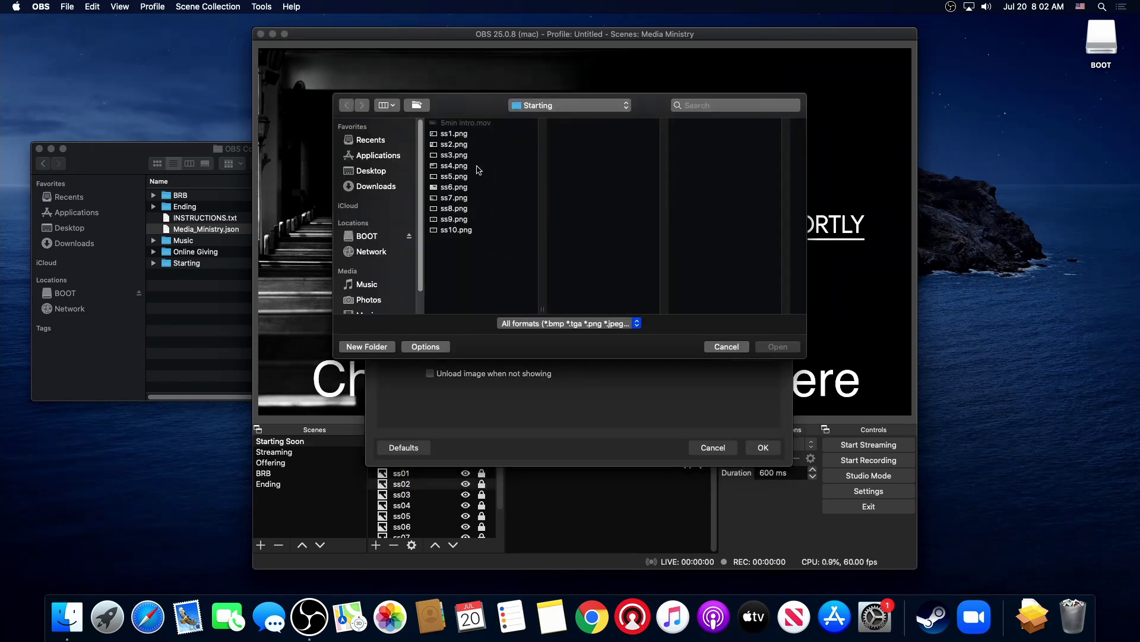
double_click(453, 144)
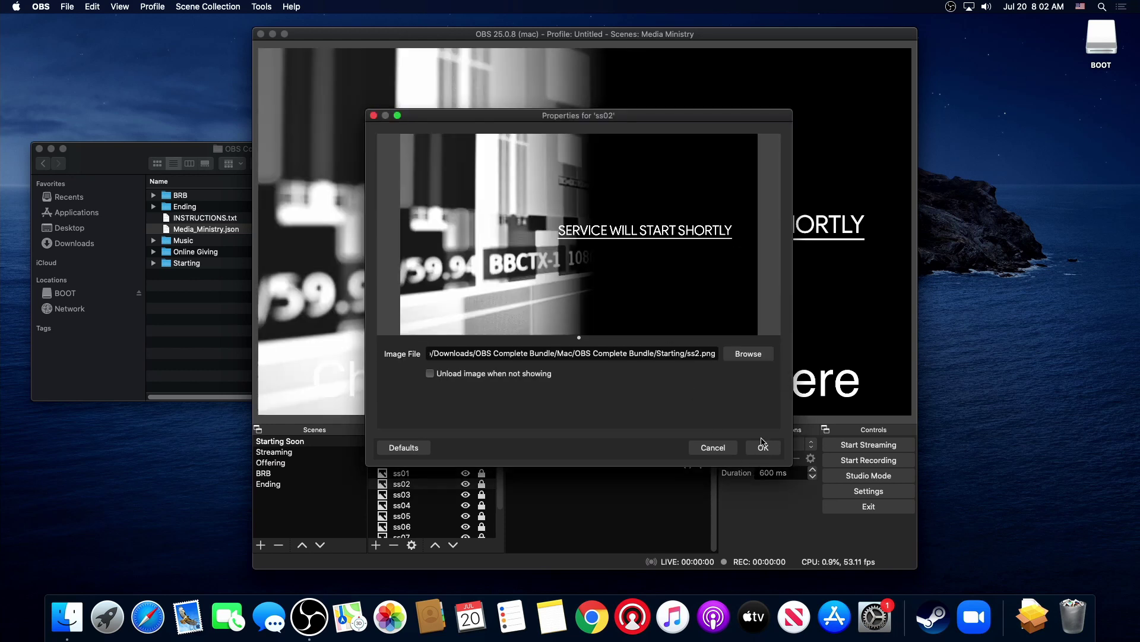
click(763, 447)
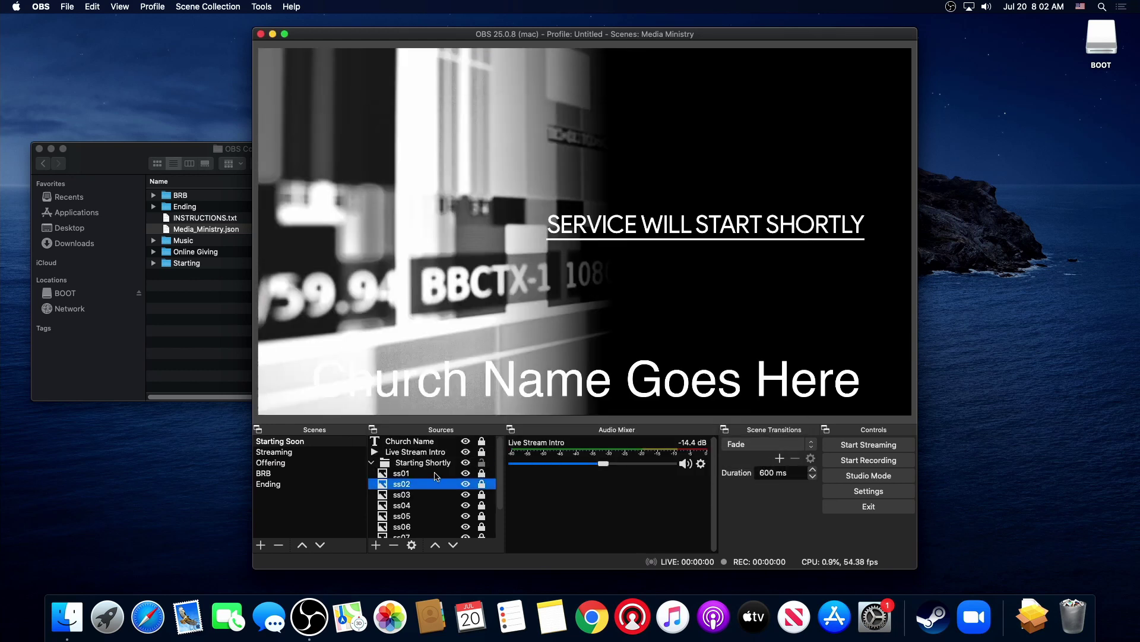
Relink ss01 to ss1.png, correcting an initial pick of ss2.png.
double_click(402, 473)
click(747, 353)
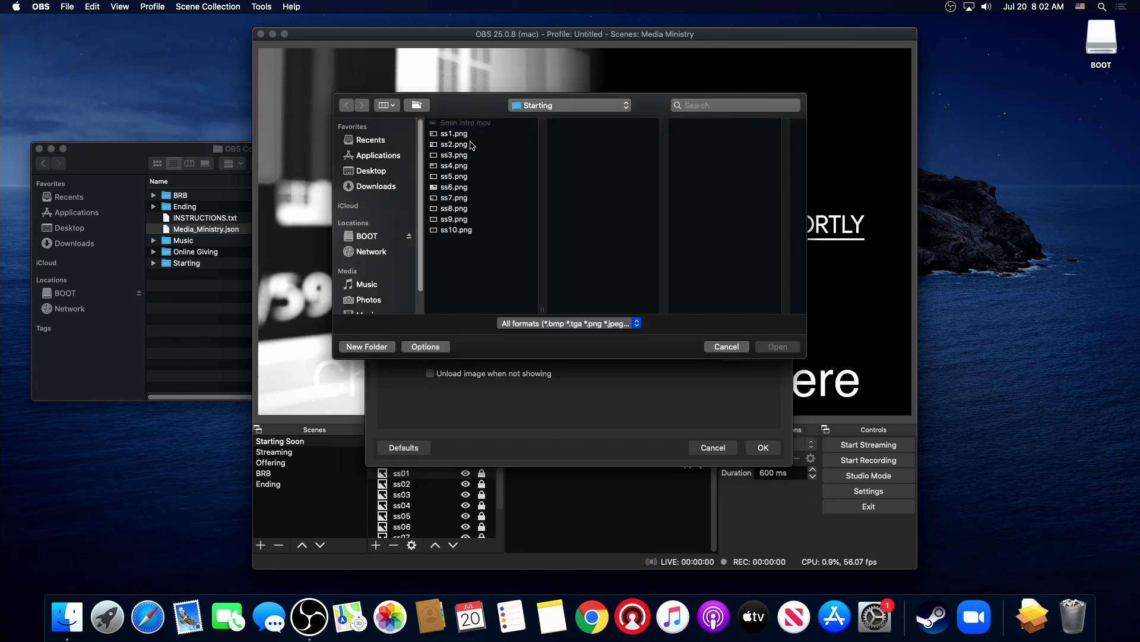
double_click(463, 144)
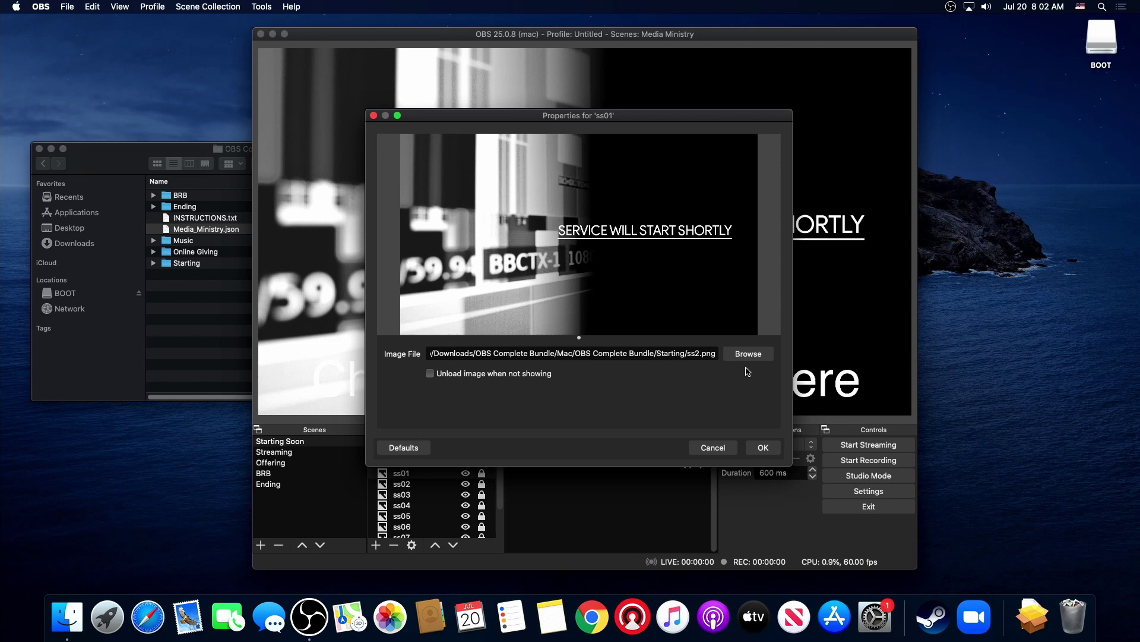
click(748, 354)
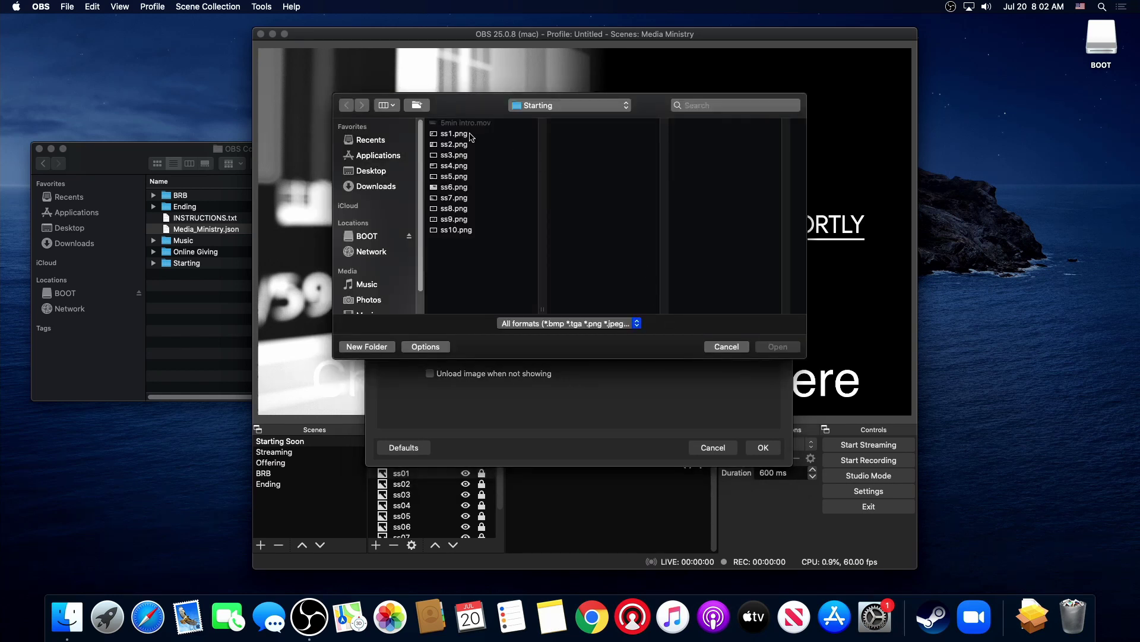
double_click(467, 134)
click(764, 447)
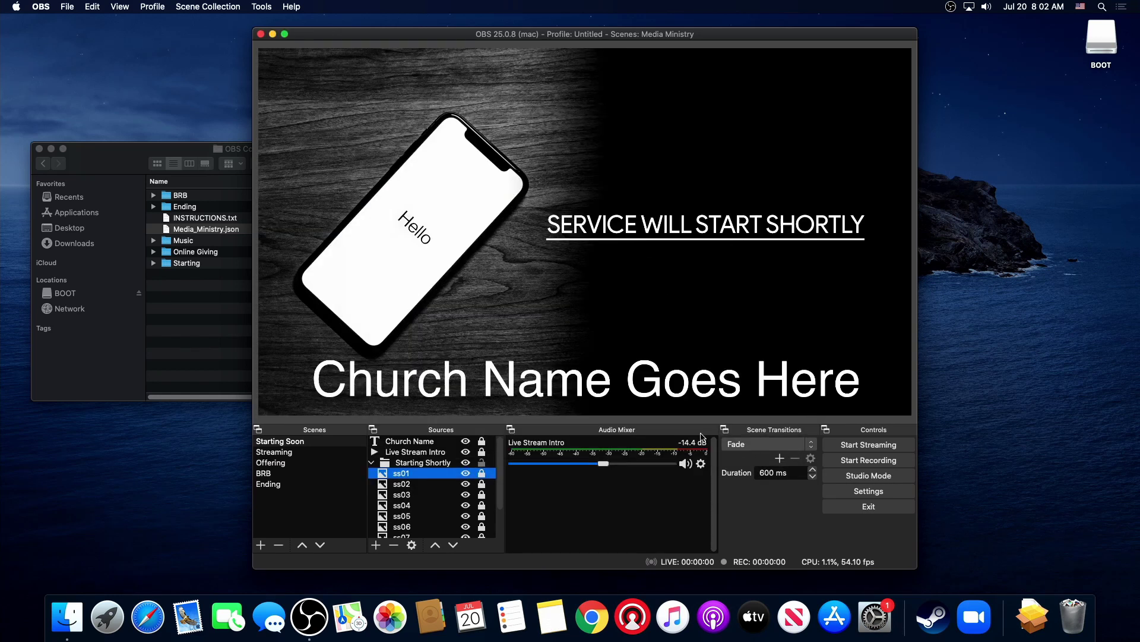
Point the Live Stream Intro media source at Starting/5min intro.mov.
double_click(424, 454)
click(740, 354)
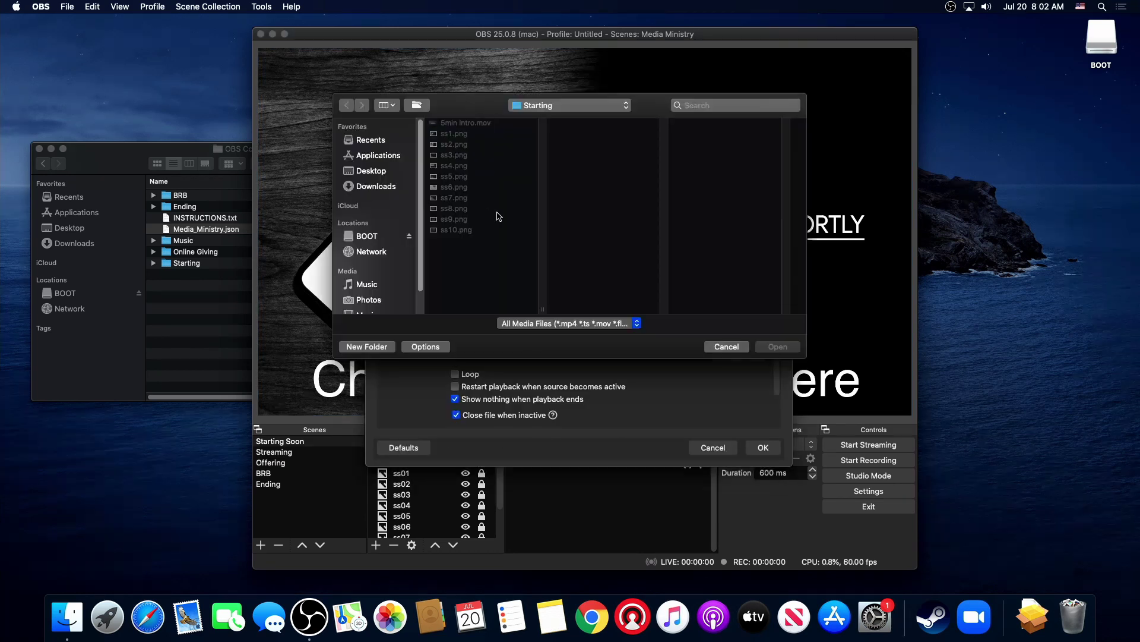
double_click(457, 123)
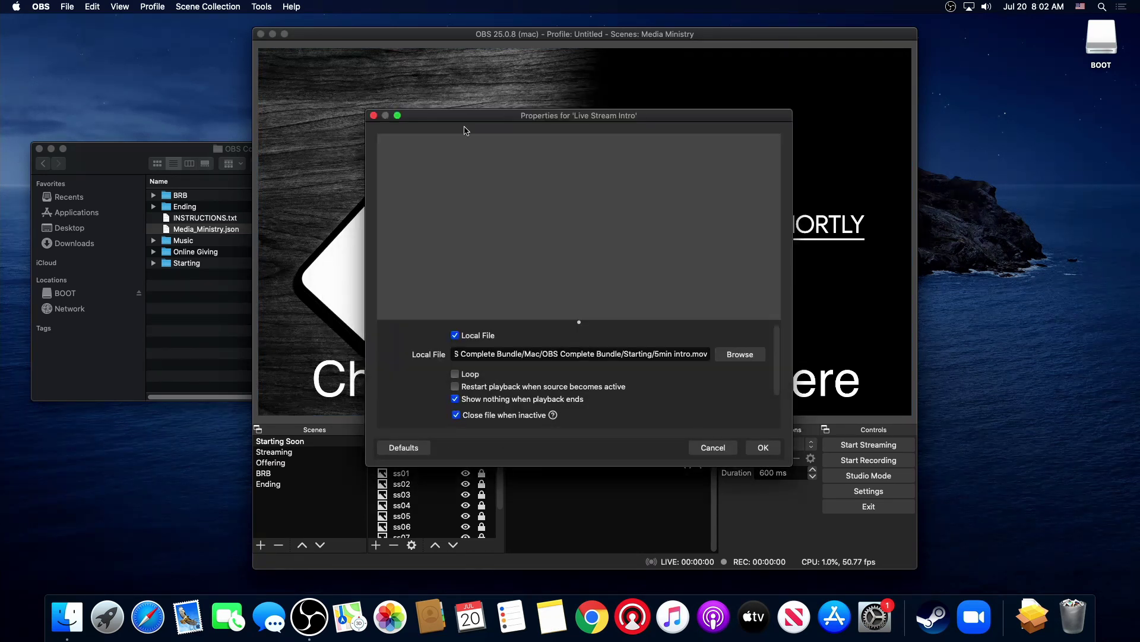
click(765, 449)
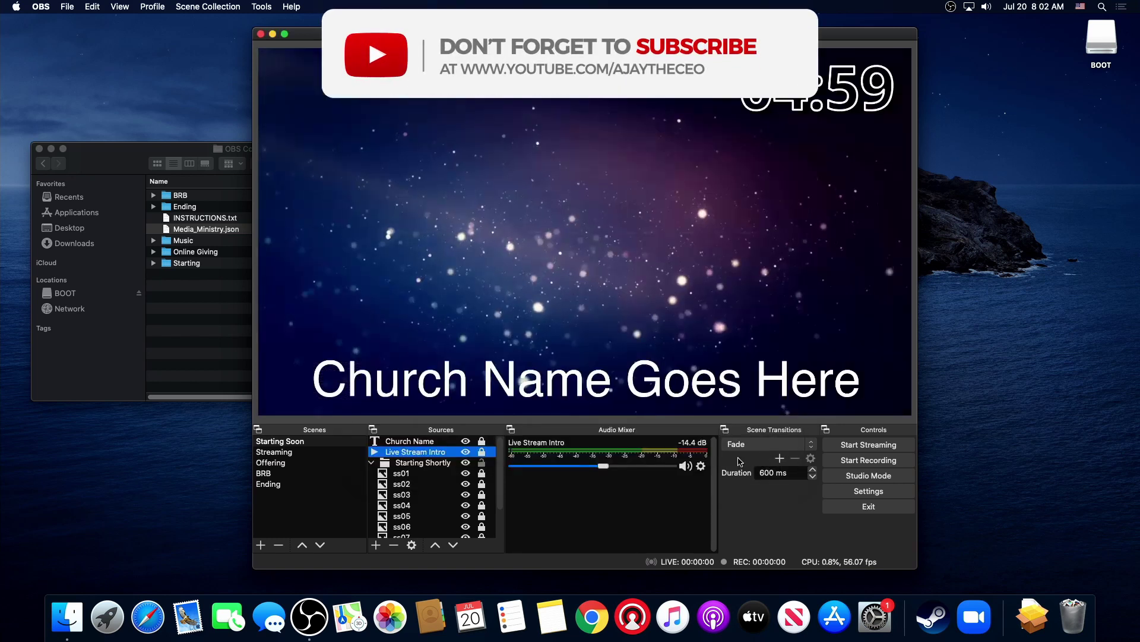
Review the Church Name text settings without changes, then select the Streaming scene.
double_click(432, 443)
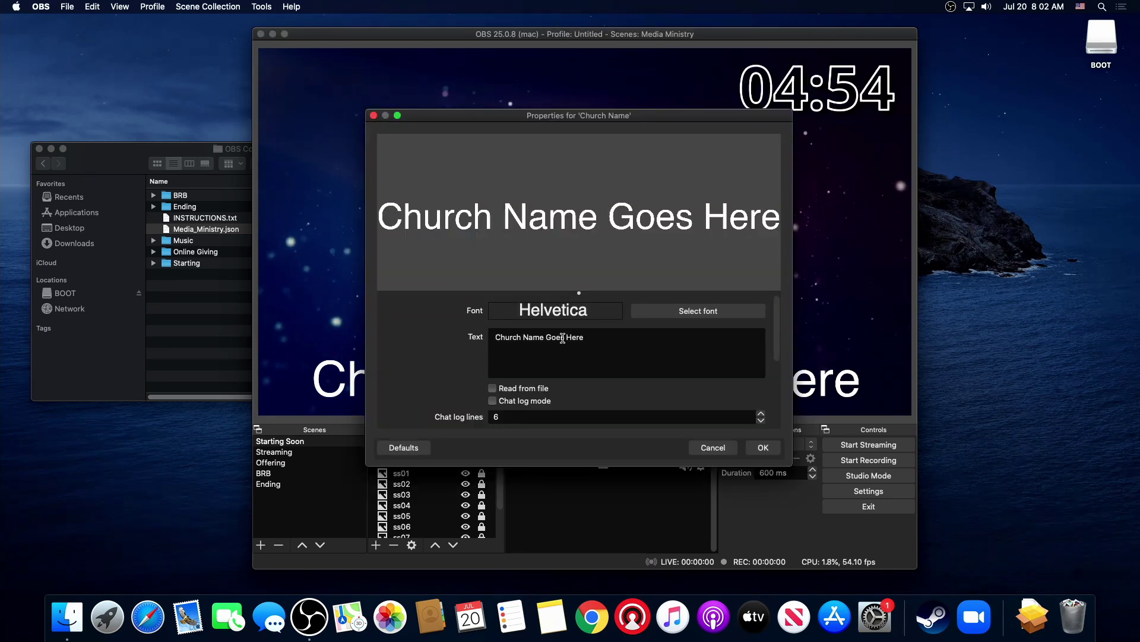
click(713, 447)
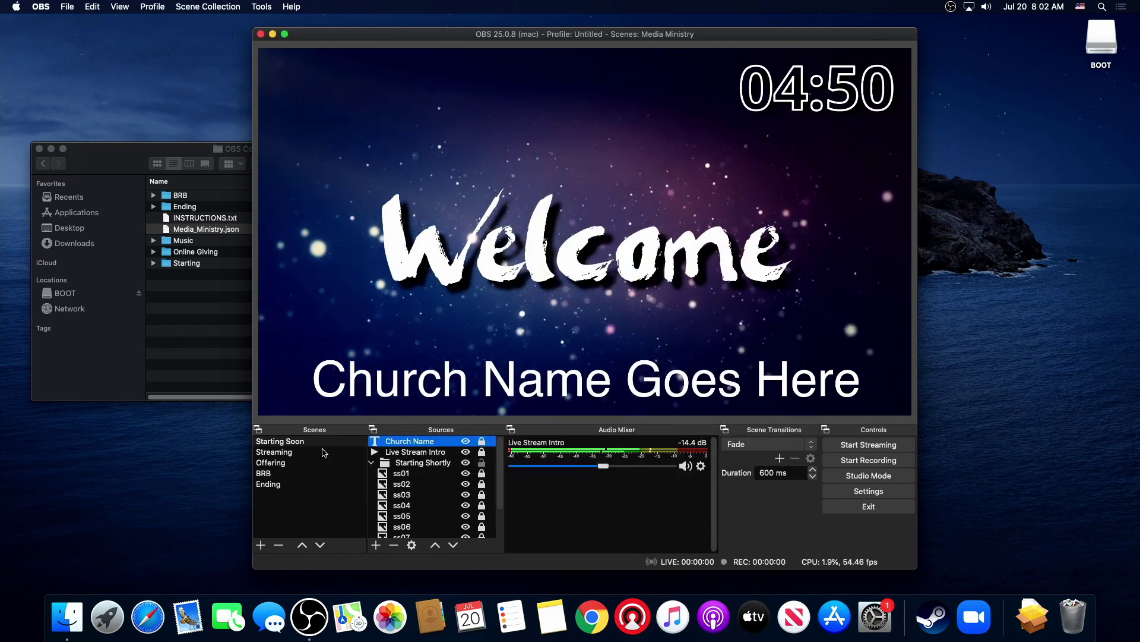
click(310, 453)
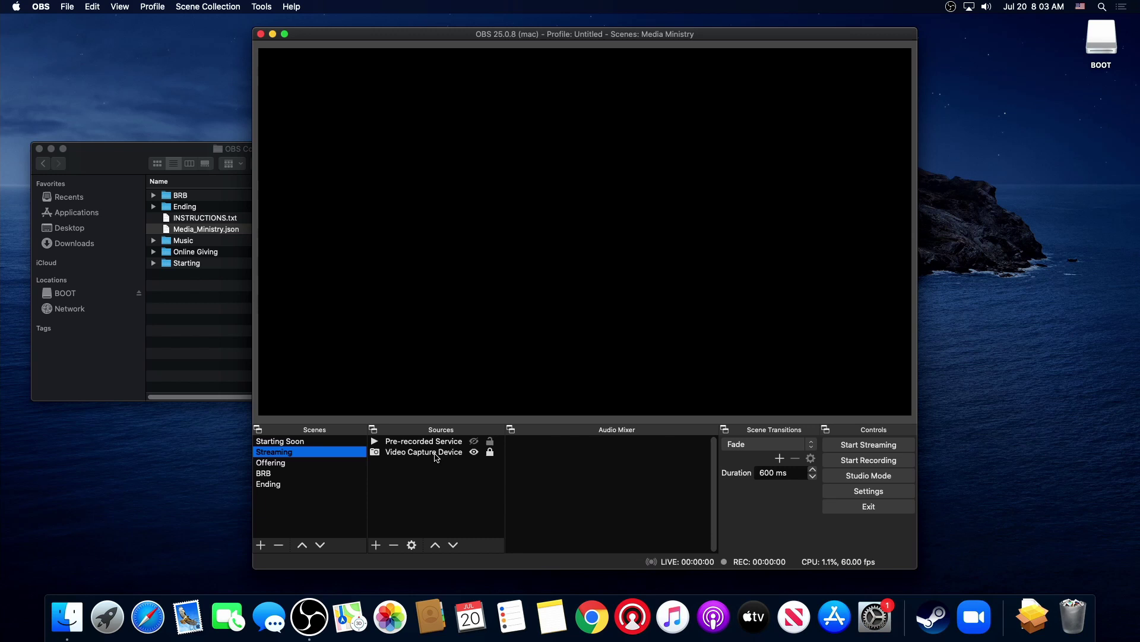
Reset Video Capture Device to defaults, then choose U-TAP, presets off, 1920x1080 at 60 fps.
double_click(436, 453)
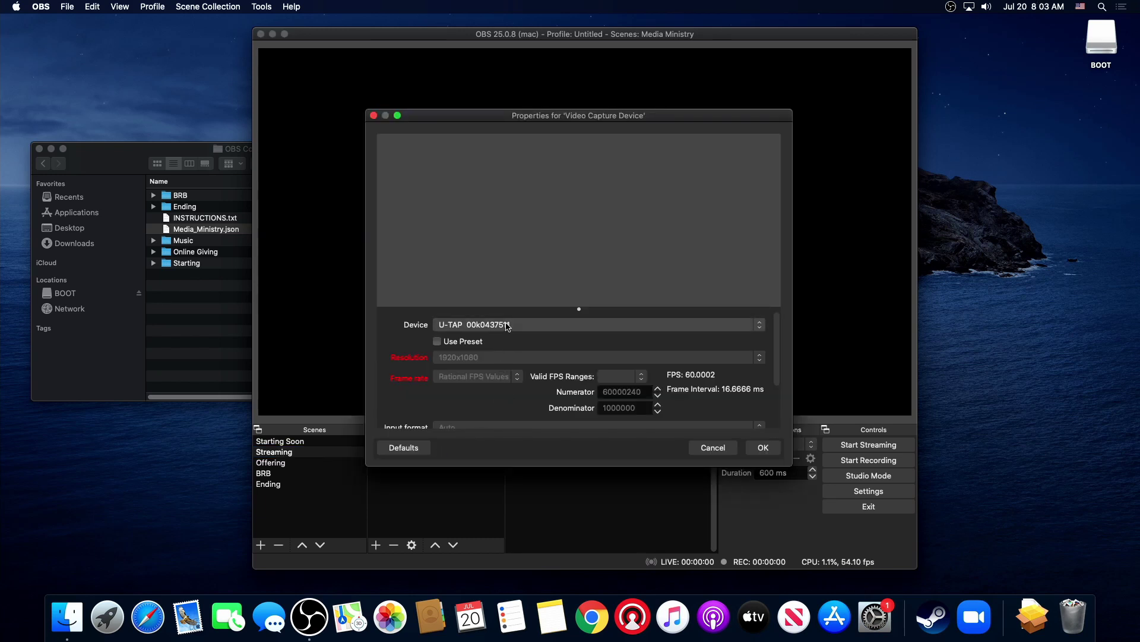
click(425, 448)
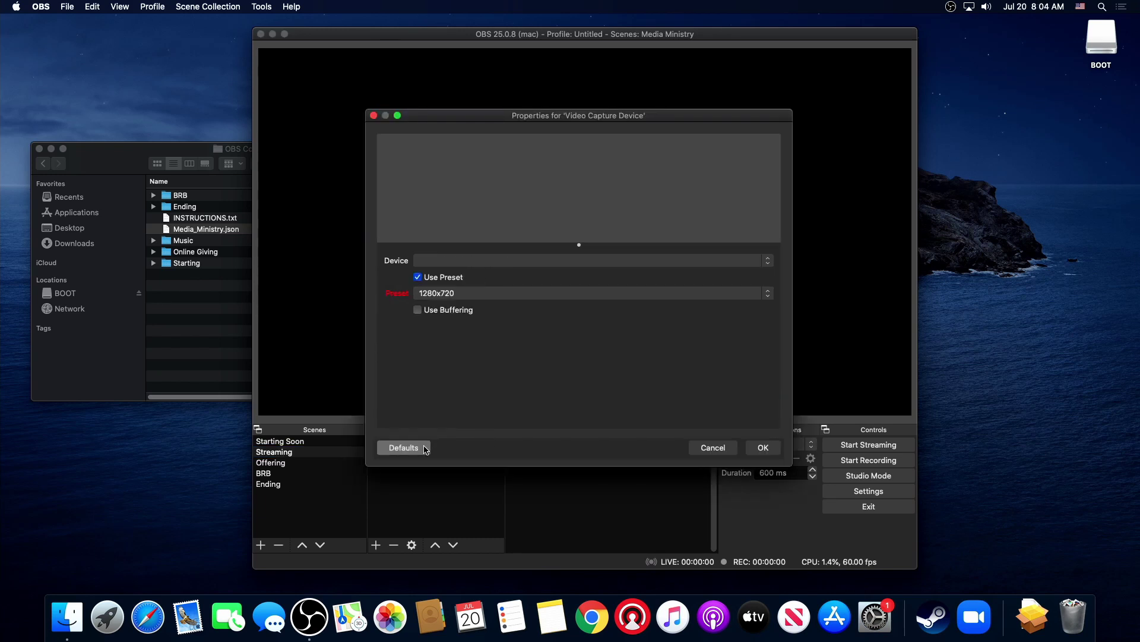
click(699, 260)
click(692, 271)
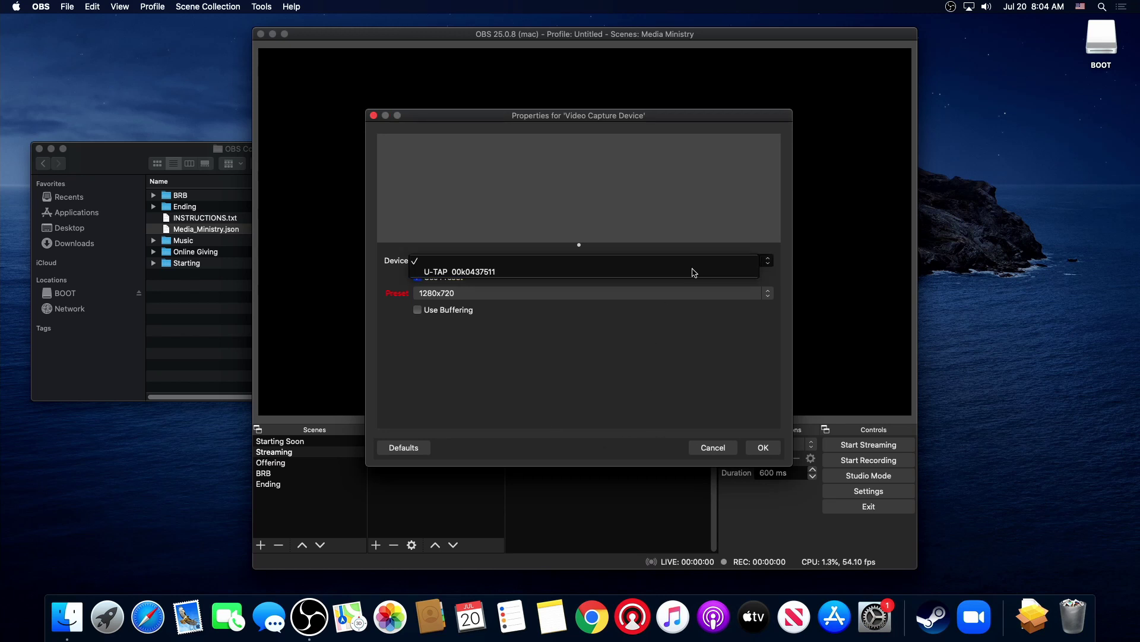
click(523, 294)
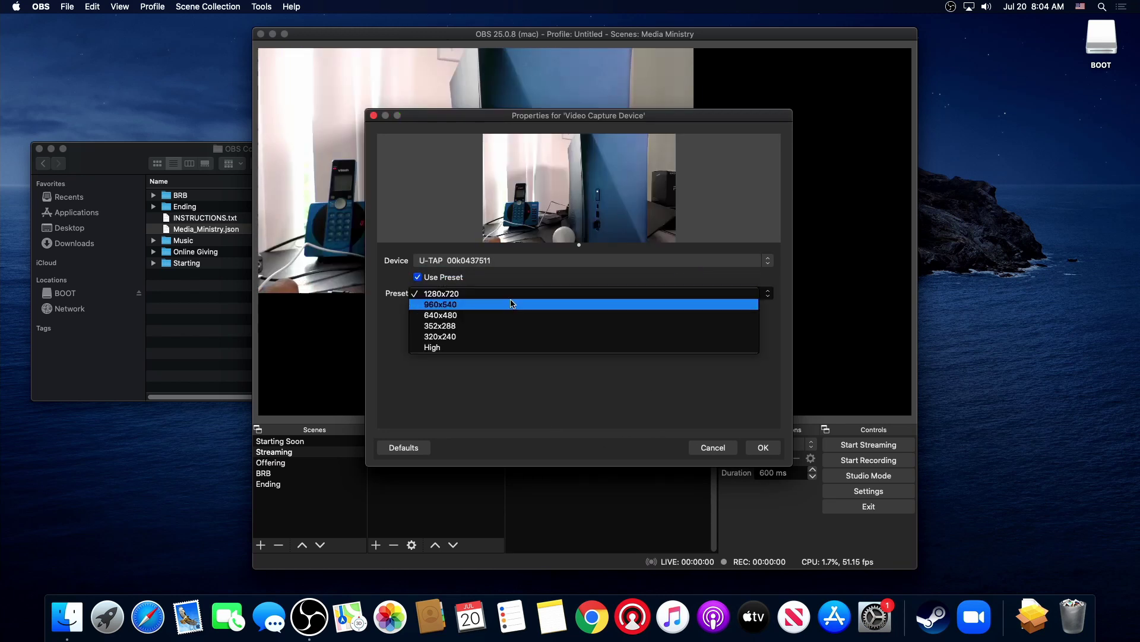
click(455, 293)
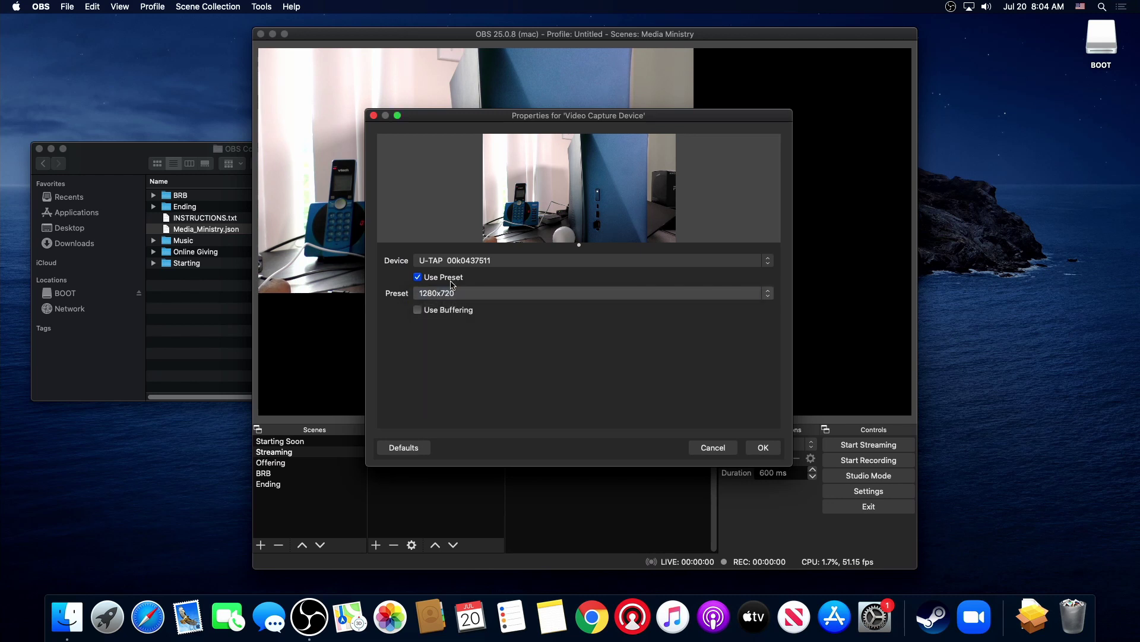
click(418, 277)
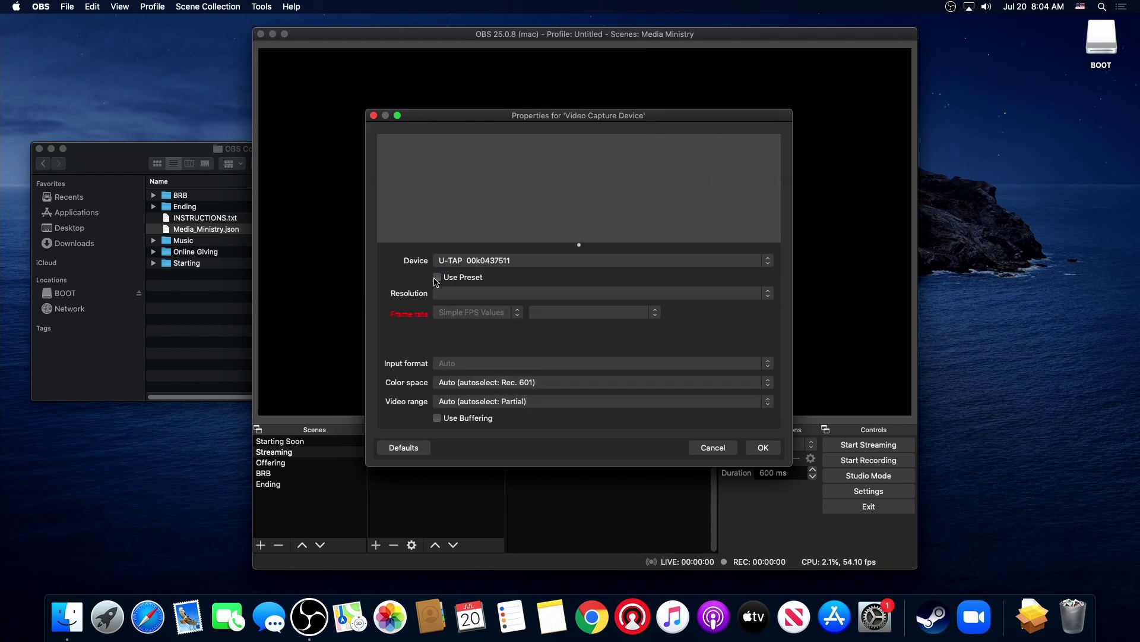
click(469, 293)
click(470, 304)
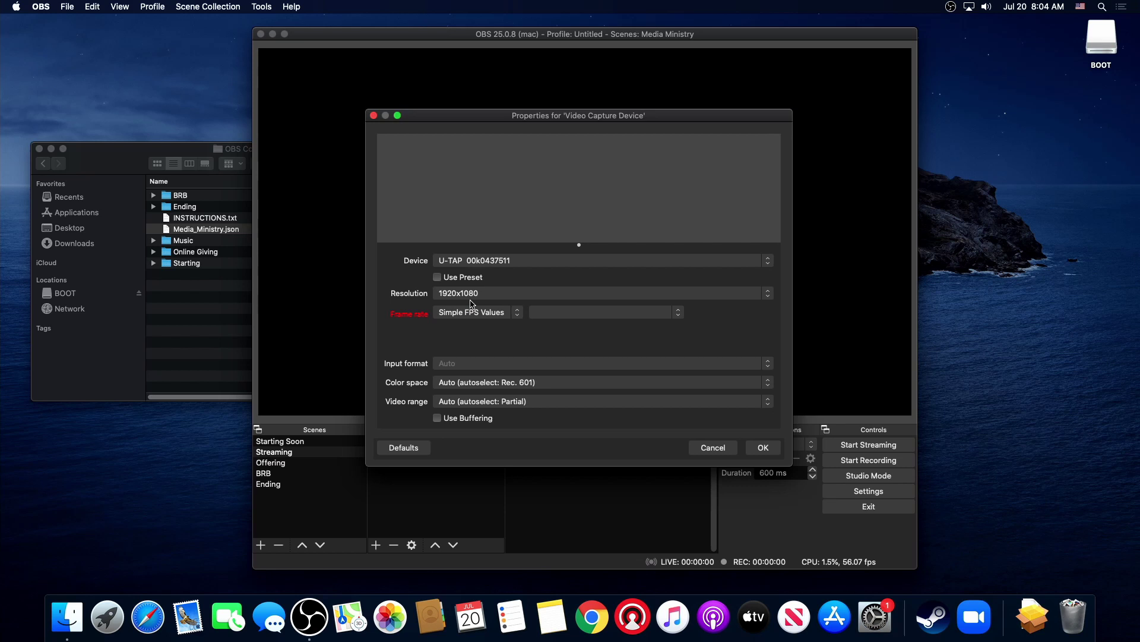
click(485, 319)
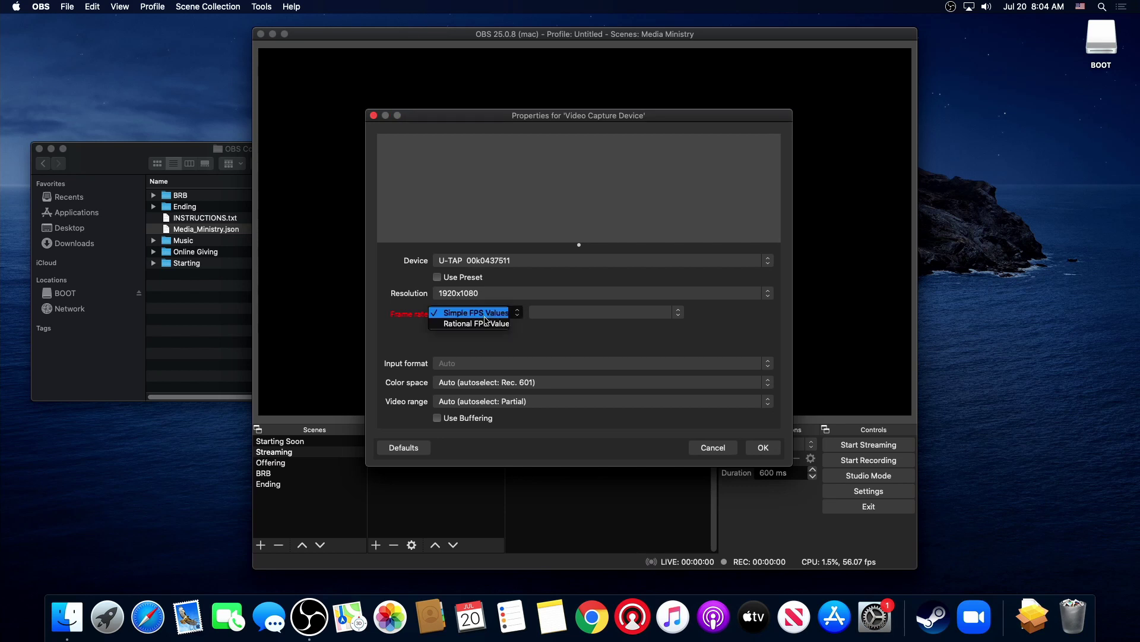
click(609, 316)
click(607, 316)
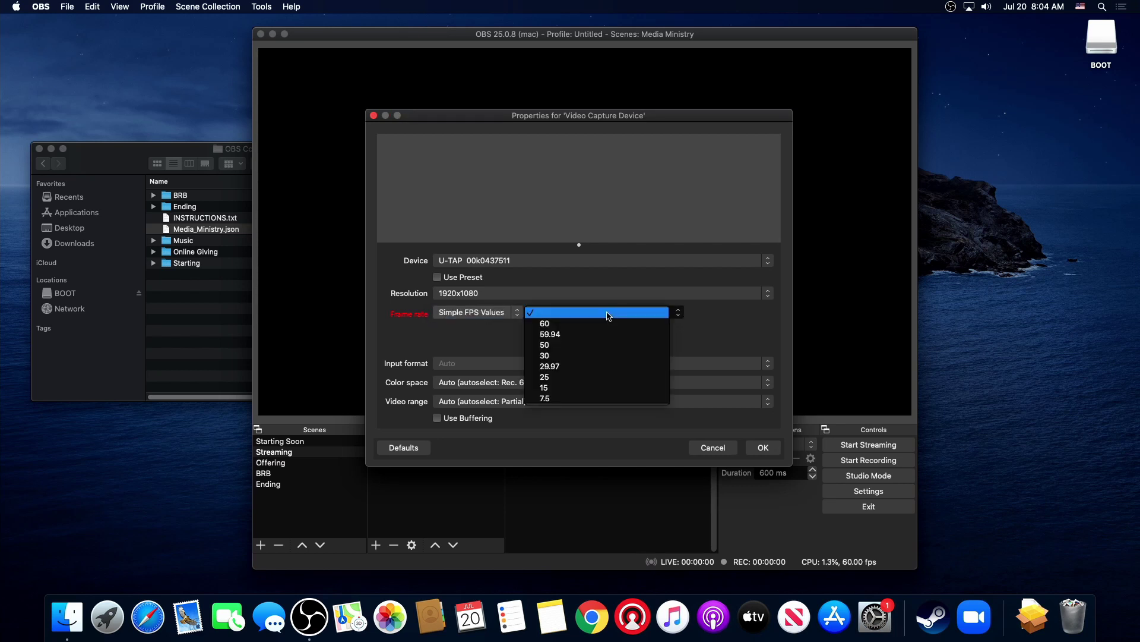
click(600, 324)
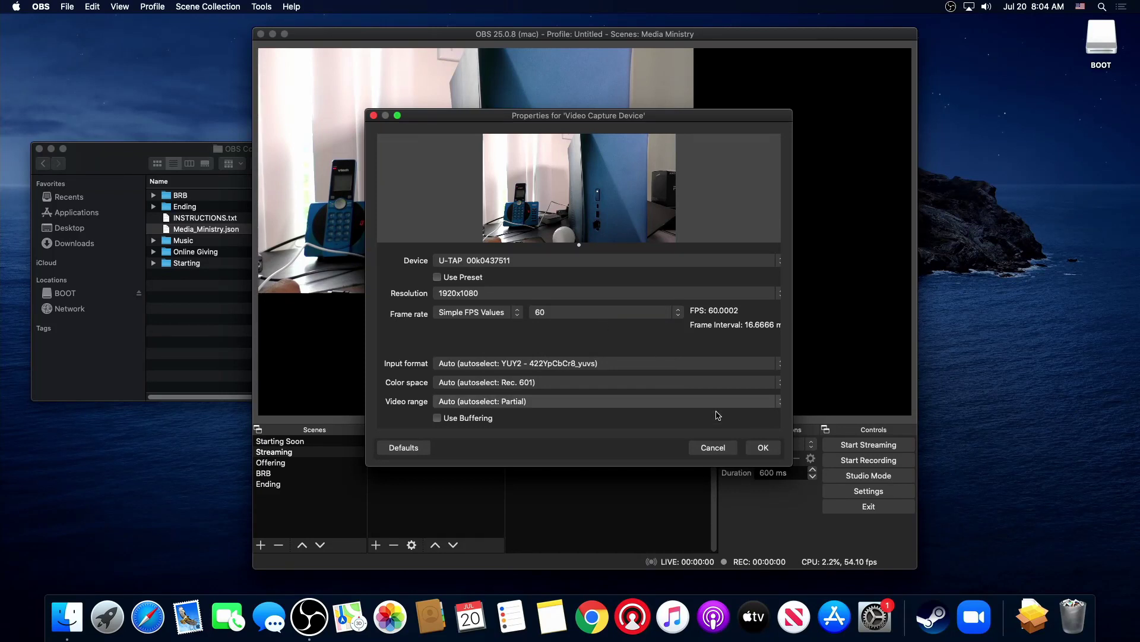
click(761, 448)
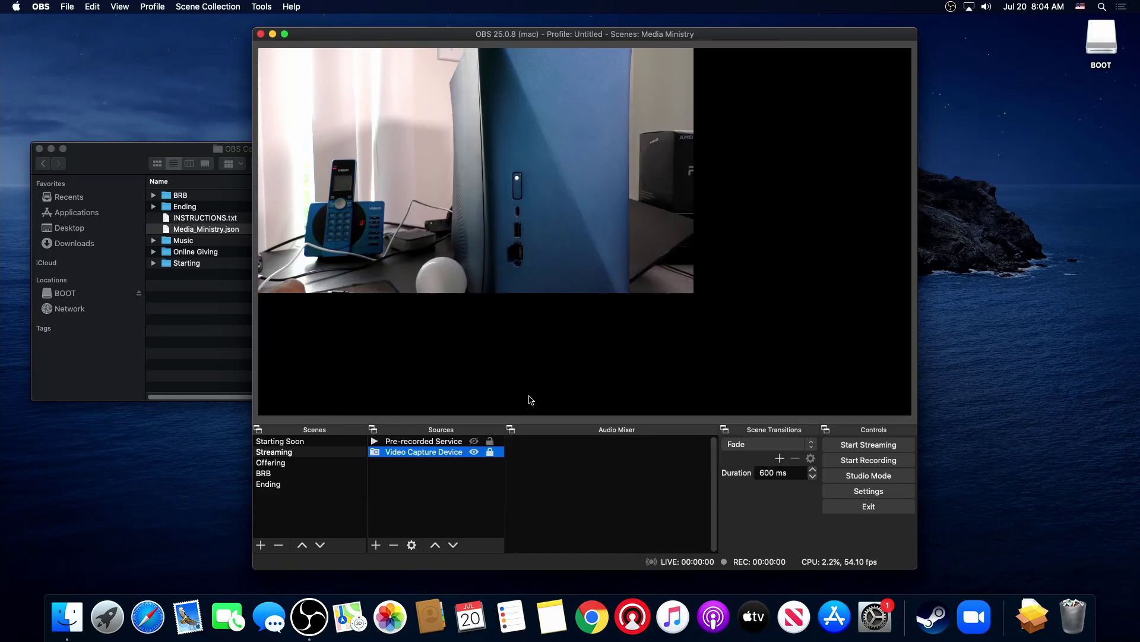
Unlock Streaming's Video Capture Device, stretch it to screen, and lock it again.
right_click(446, 453)
mouse_move(540, 338)
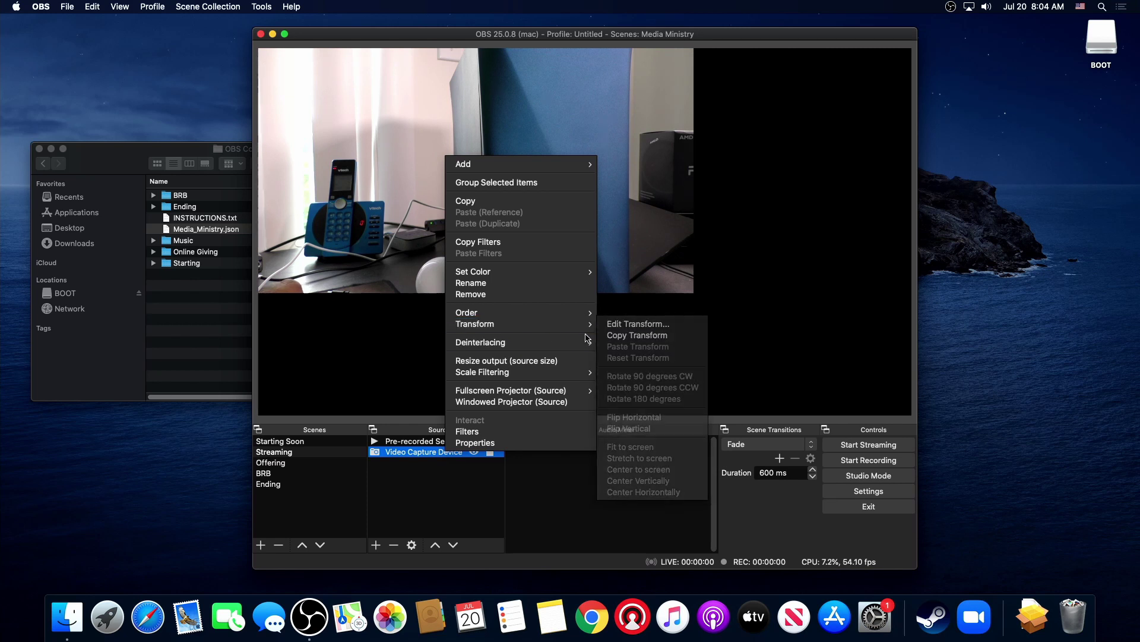
click(495, 471)
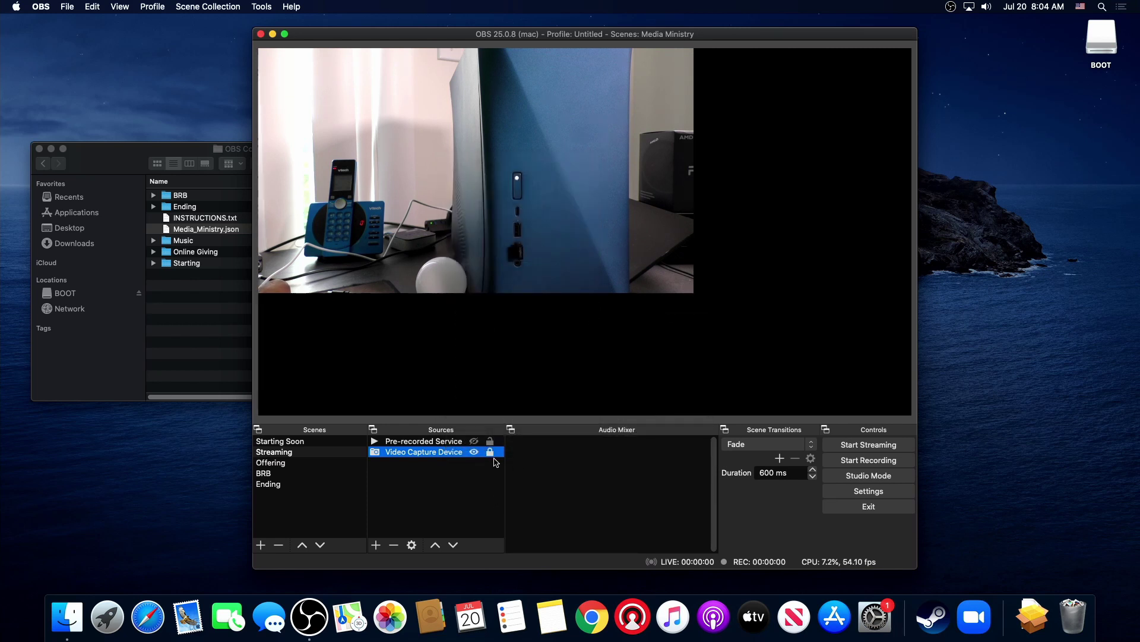
click(491, 452)
right_click(464, 452)
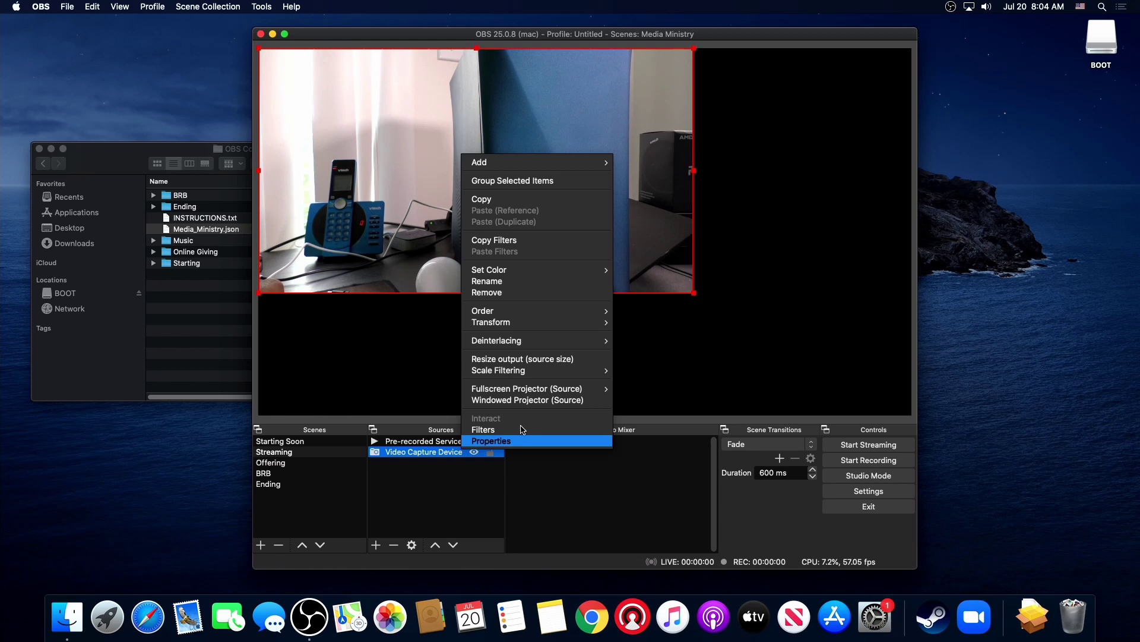
mouse_move(554, 326)
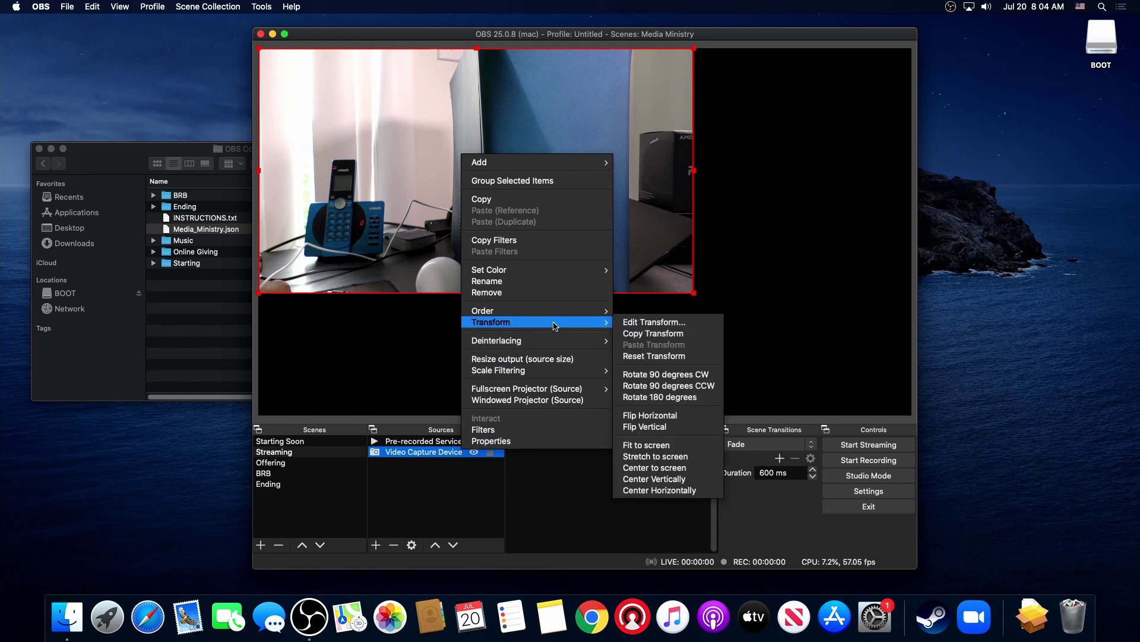
click(654, 453)
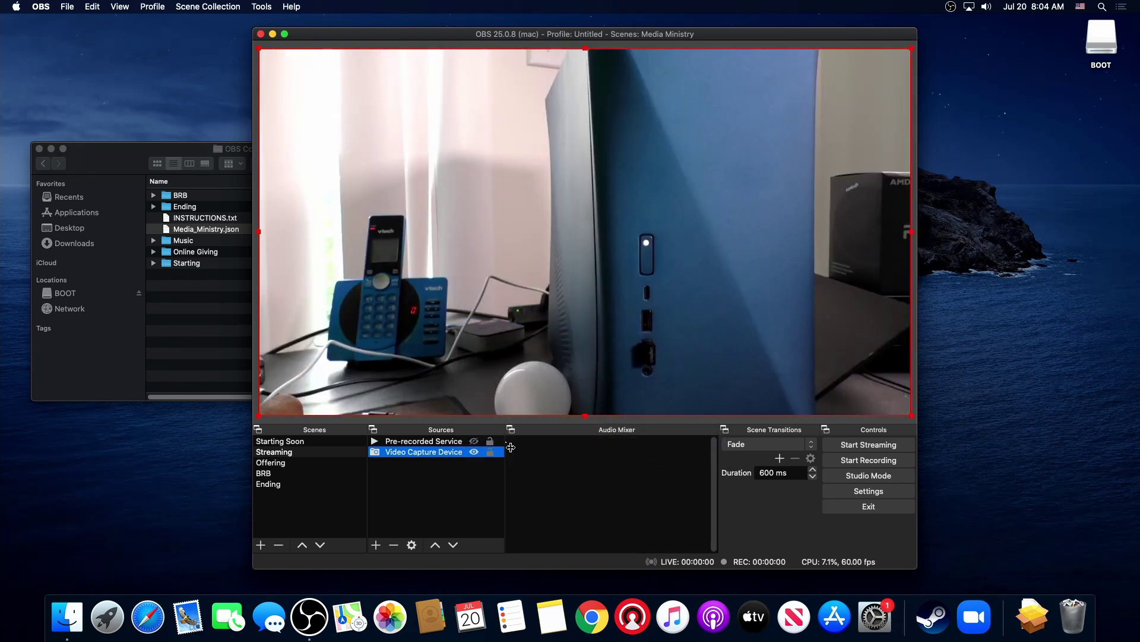
click(491, 453)
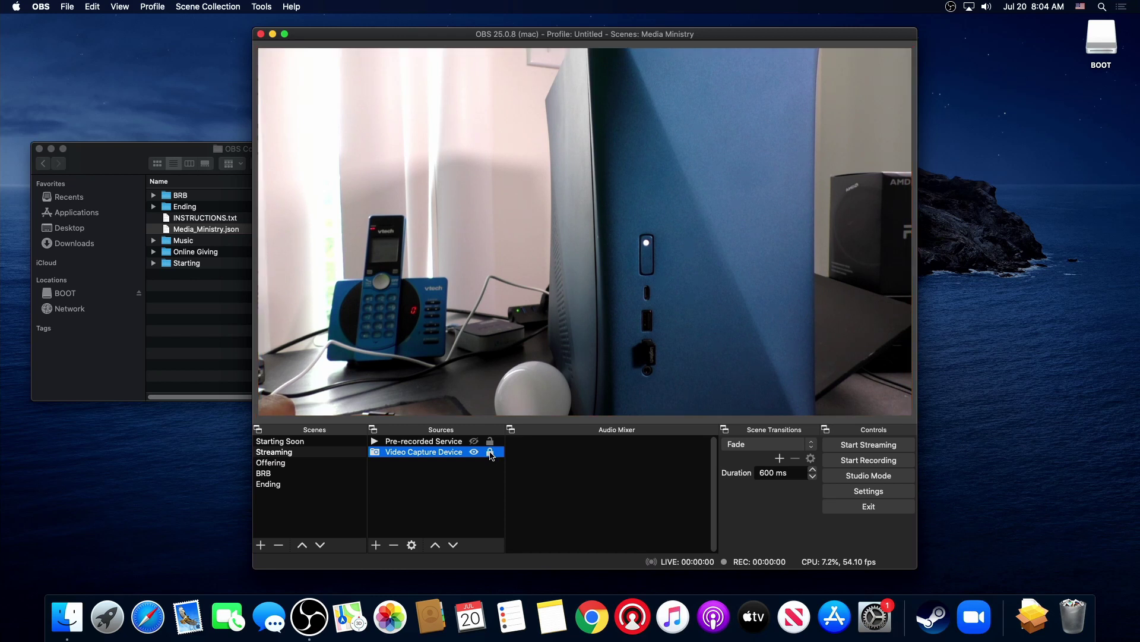
In the Offering scene, unlock the camera source and stretch it to screen.
click(272, 464)
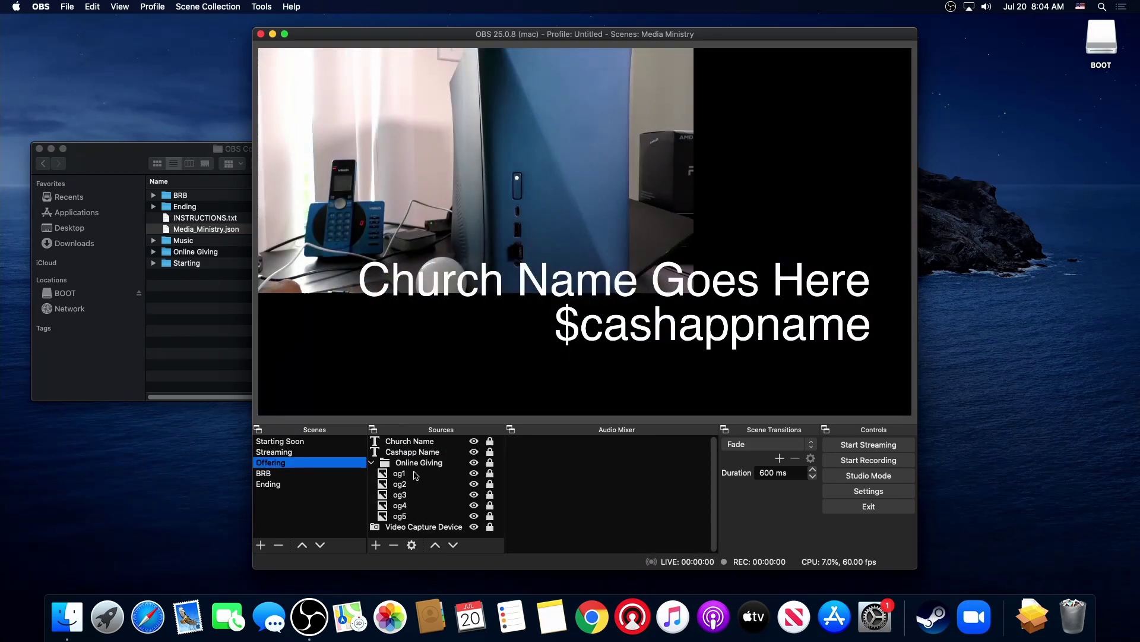
click(490, 527)
click(449, 528)
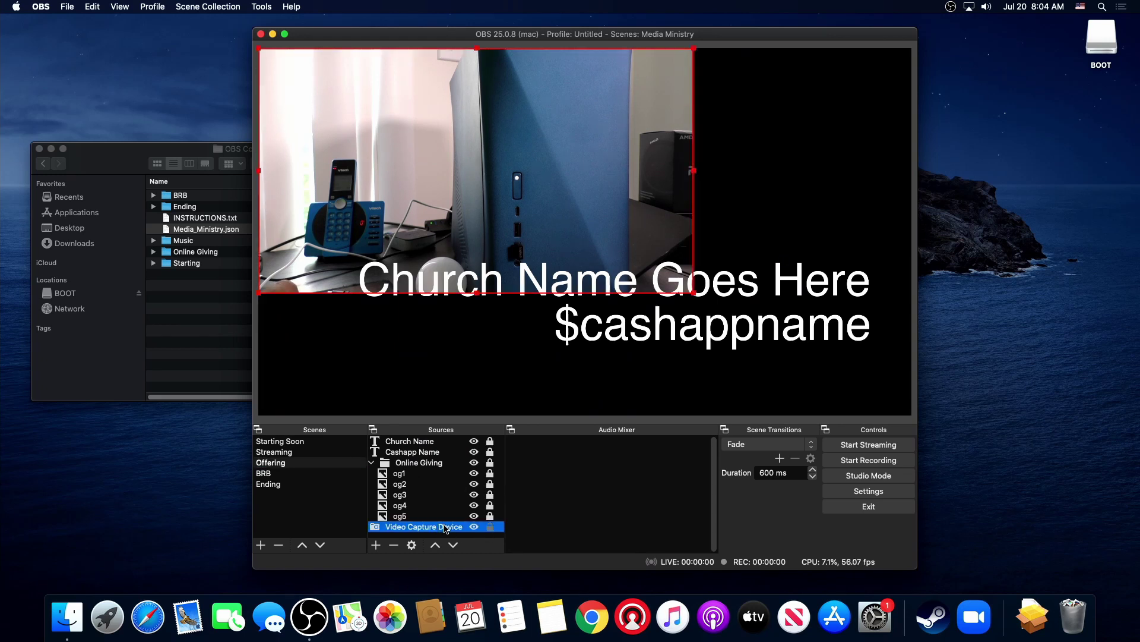
right_click(448, 528)
mouse_move(475, 396)
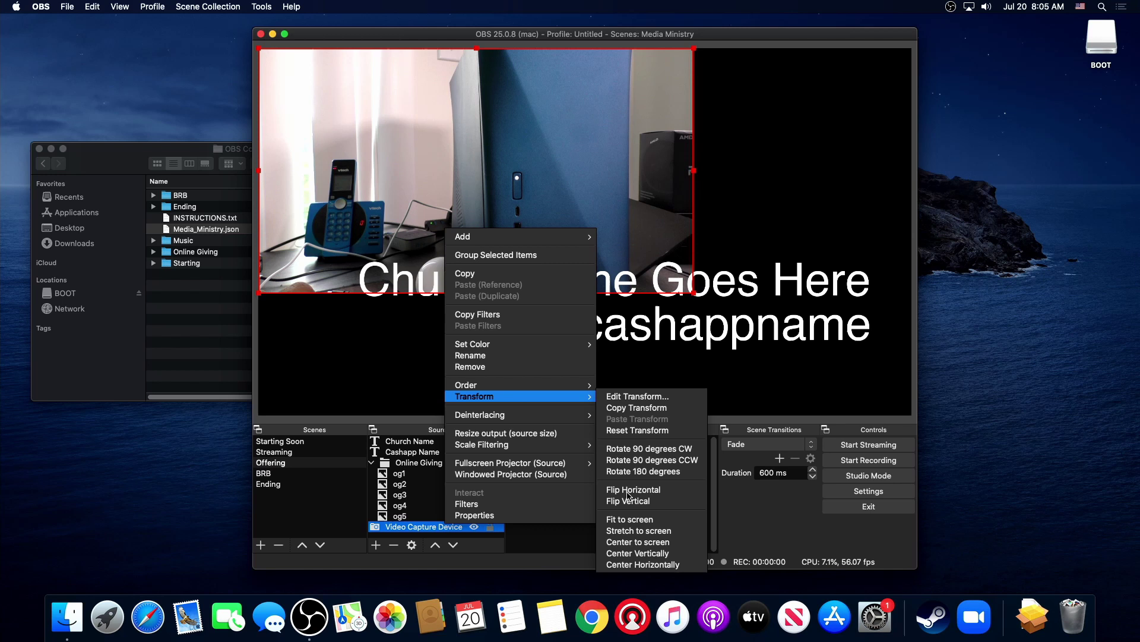
click(635, 530)
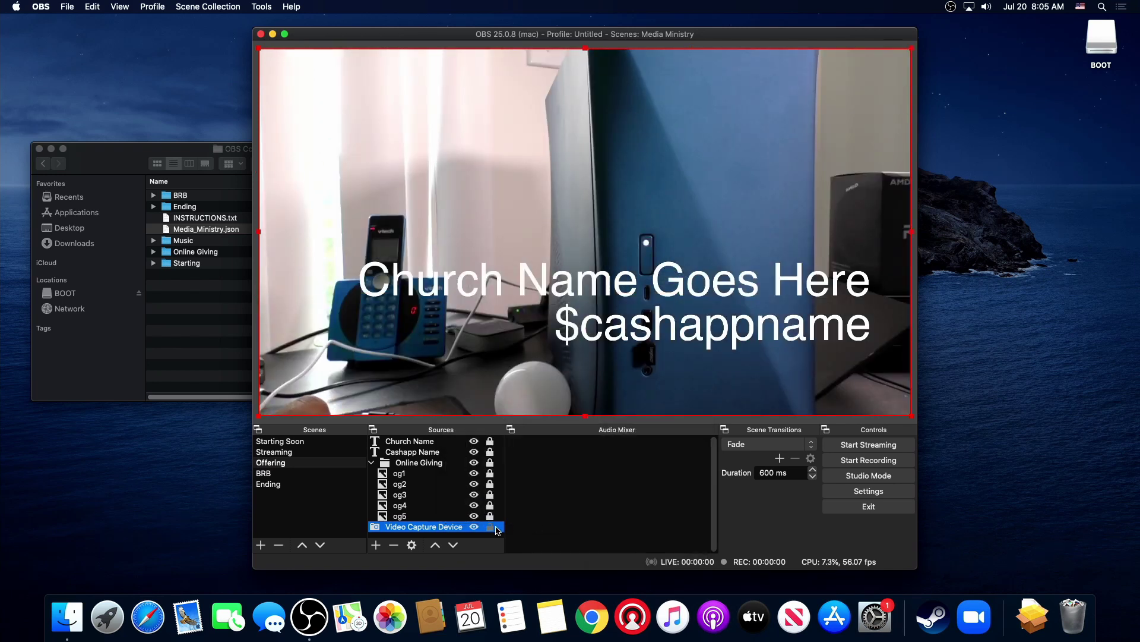
Relink the og5 image source to og5.png in the Mac bundle's Online Giving folder.
double_click(419, 516)
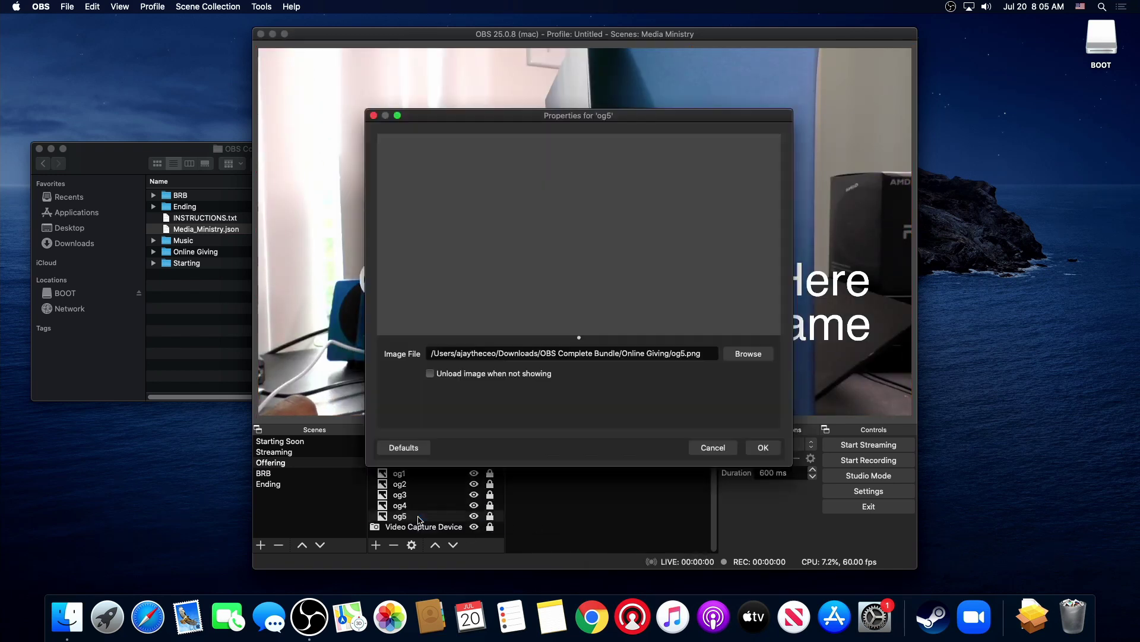
click(750, 354)
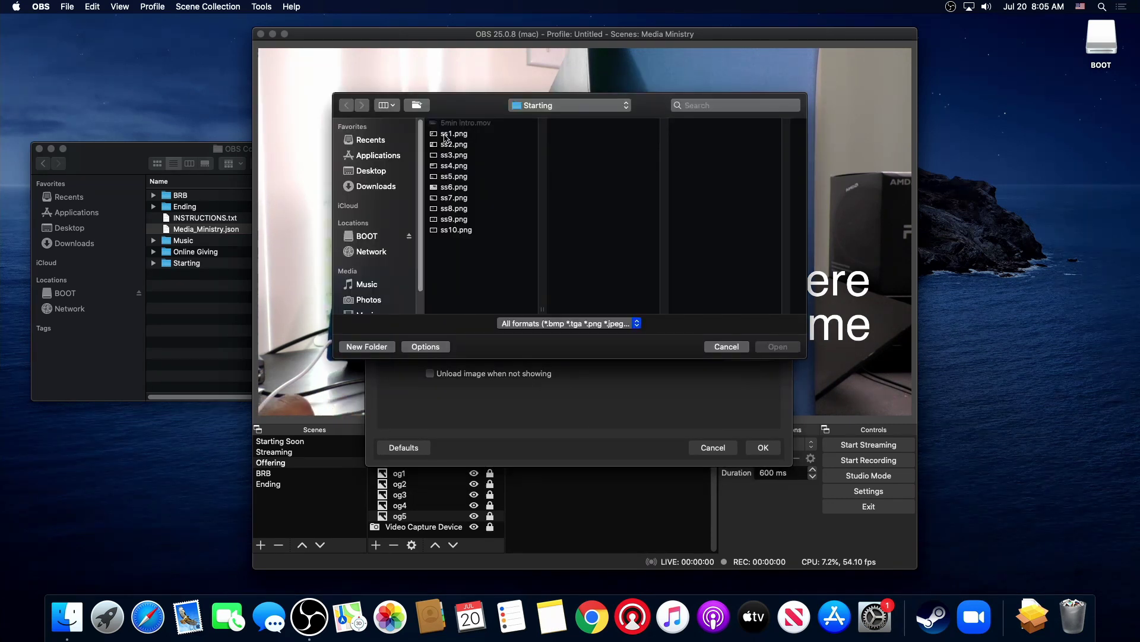
click(376, 185)
click(481, 144)
click(570, 133)
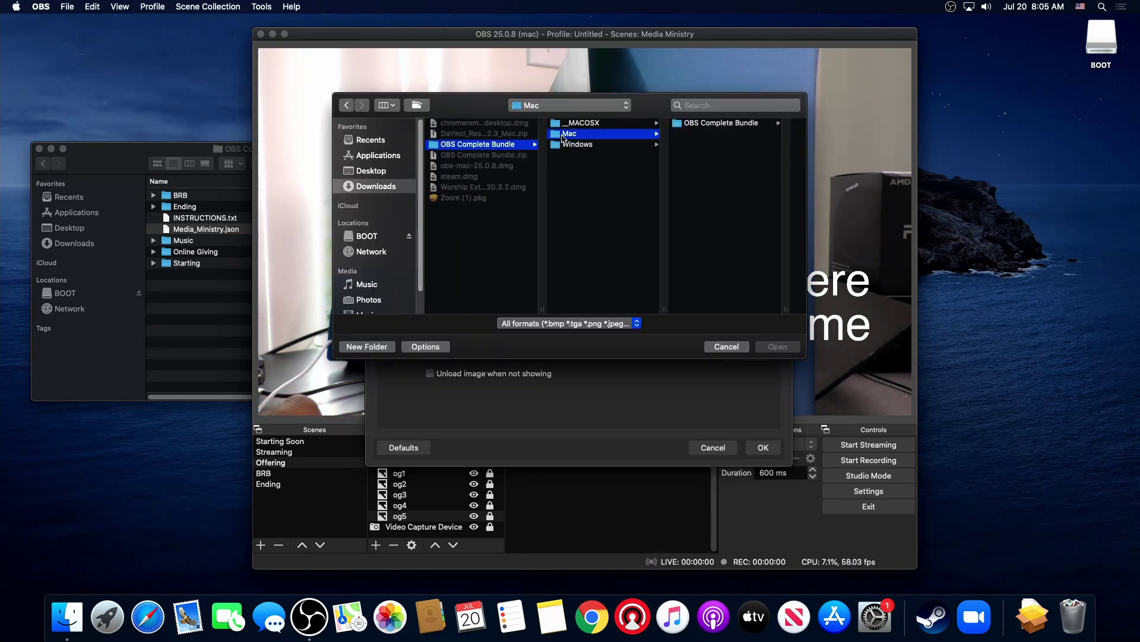
click(710, 123)
click(722, 177)
click(594, 165)
click(777, 346)
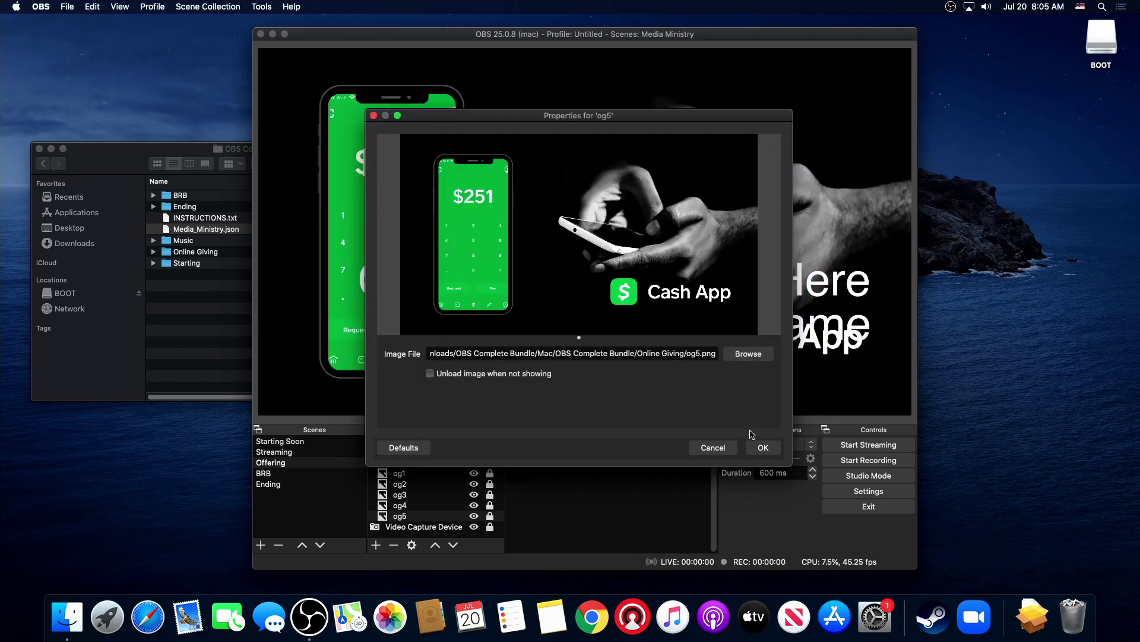
key(Return)
Relink the og4 and og3 image sources to og4.png and og3.png.
double_click(438, 506)
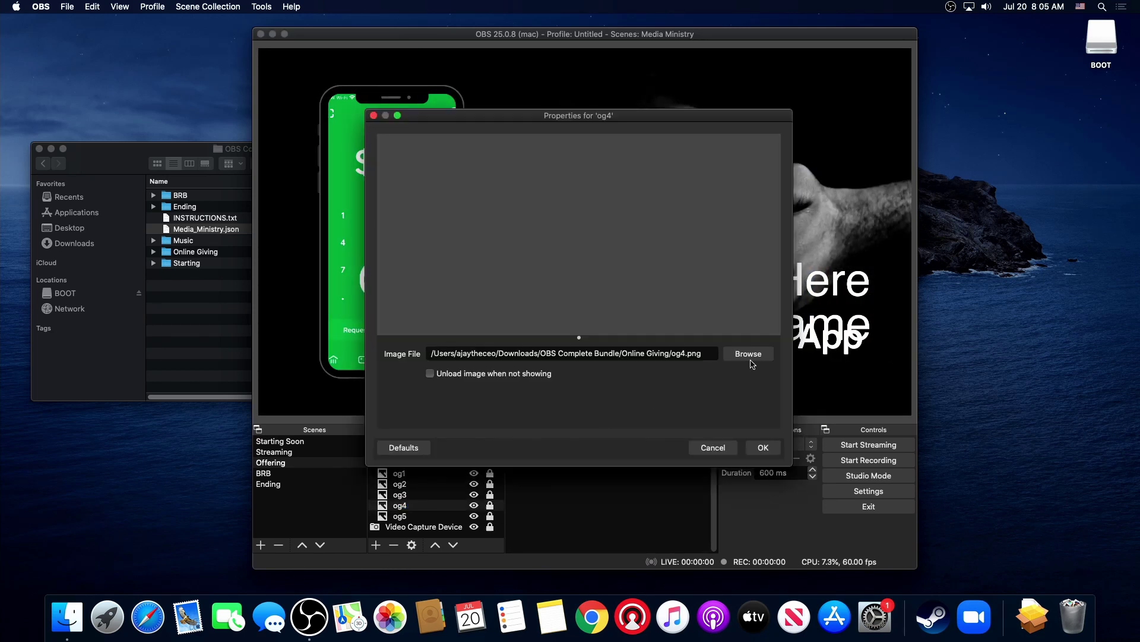
click(750, 359)
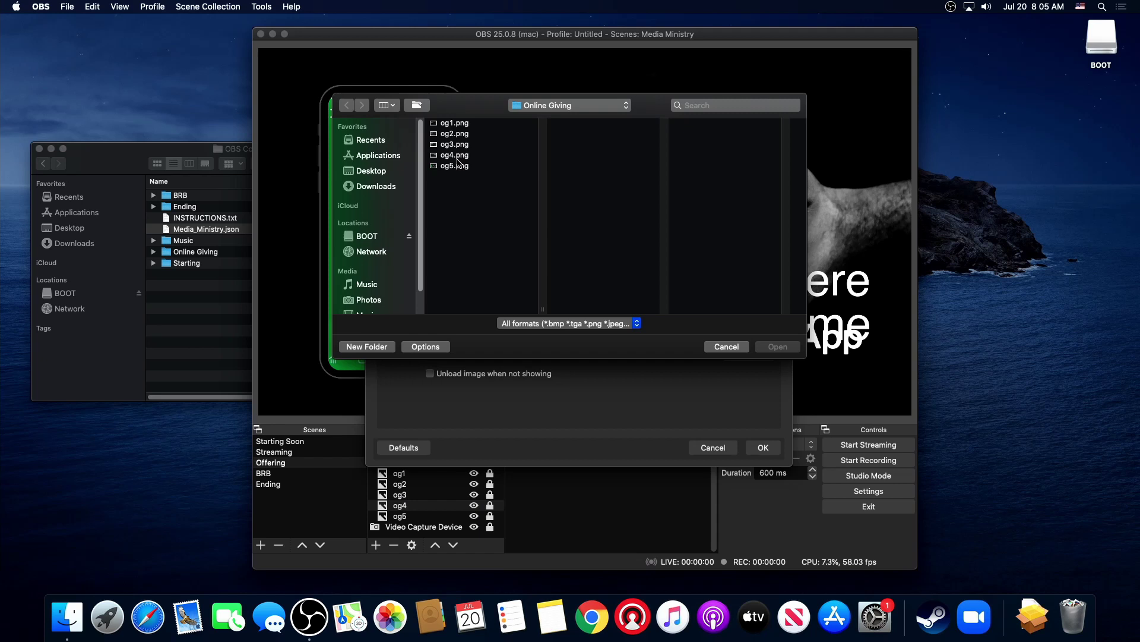
click(457, 156)
key(Return)
key(Return)
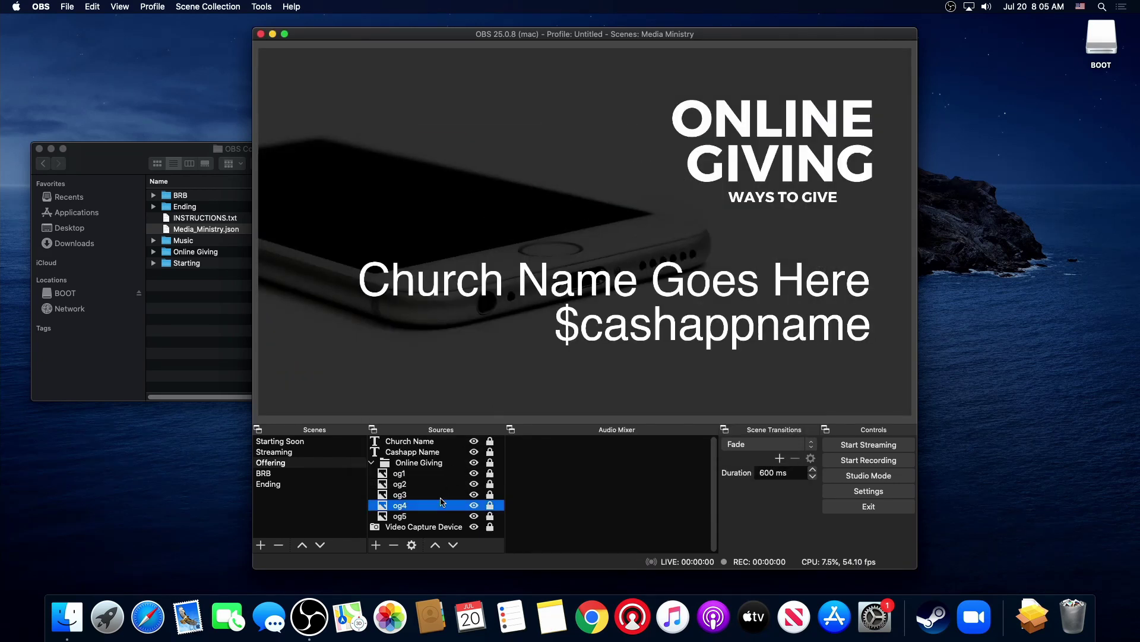
double_click(439, 495)
click(751, 358)
click(457, 145)
key(Return)
key(Return)
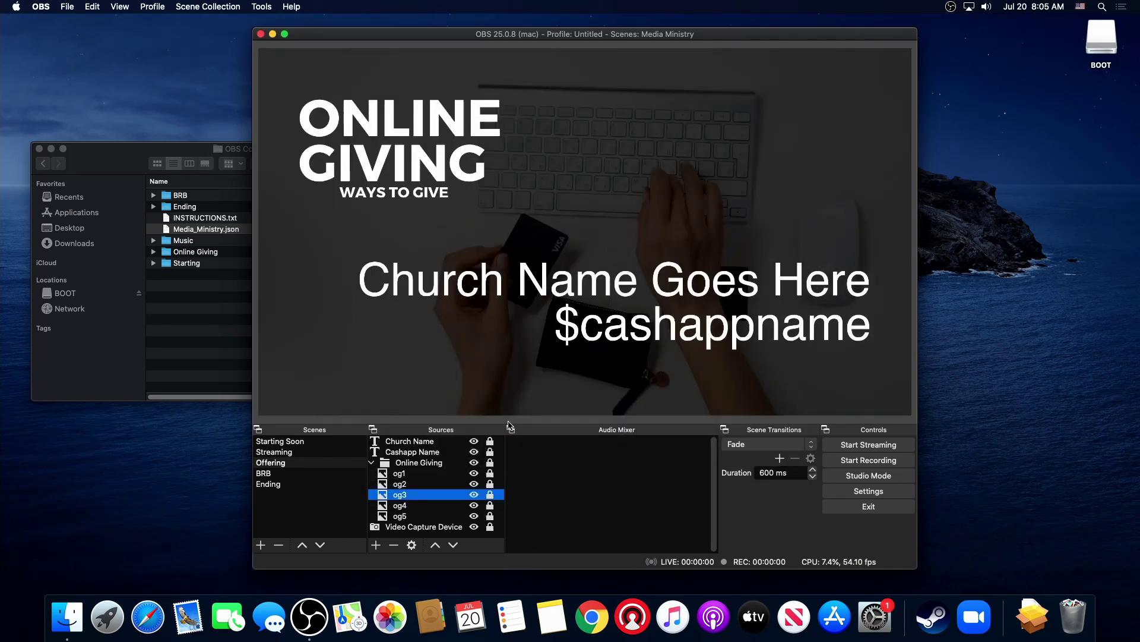
Relink the og2 and og1 image sources to og2.png and og1.png.
double_click(407, 485)
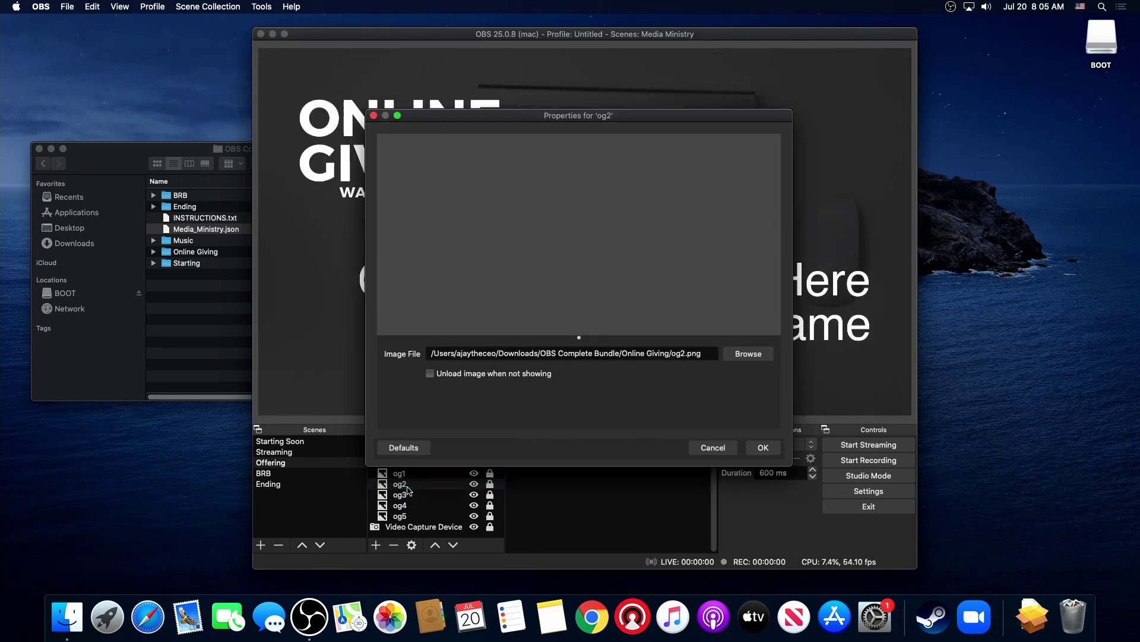
click(742, 360)
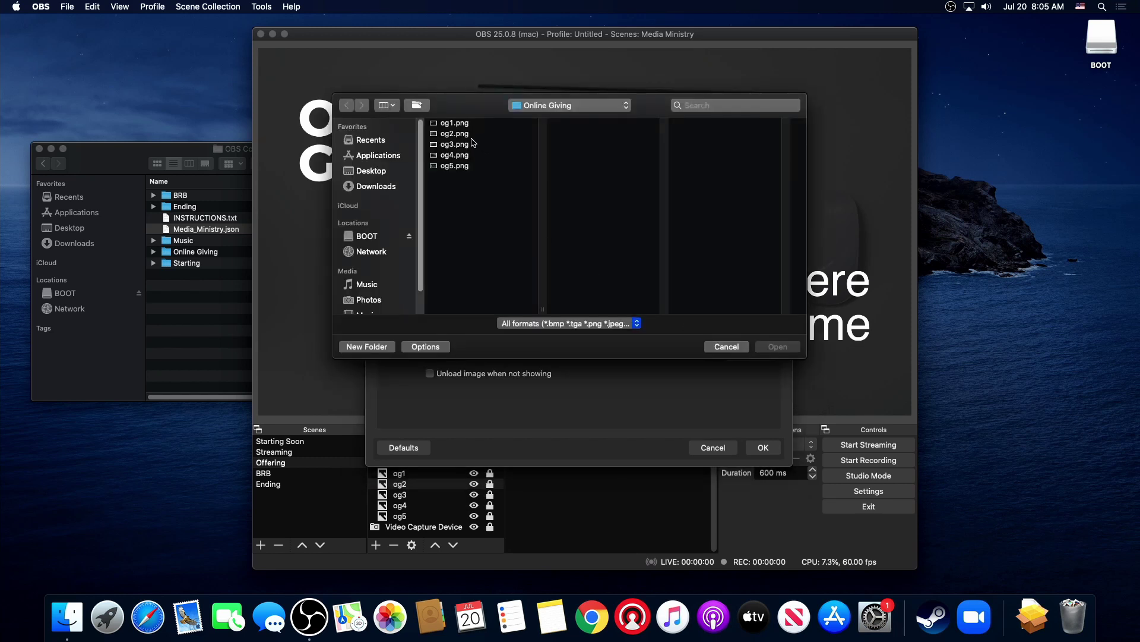
click(469, 134)
key(Return)
key(Return)
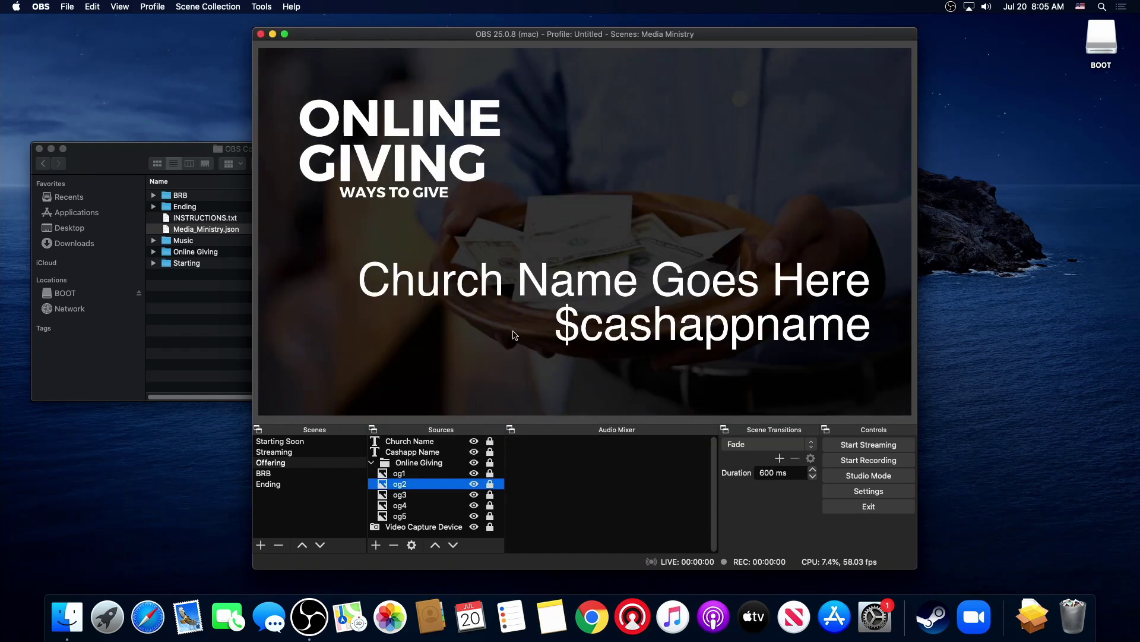
double_click(423, 474)
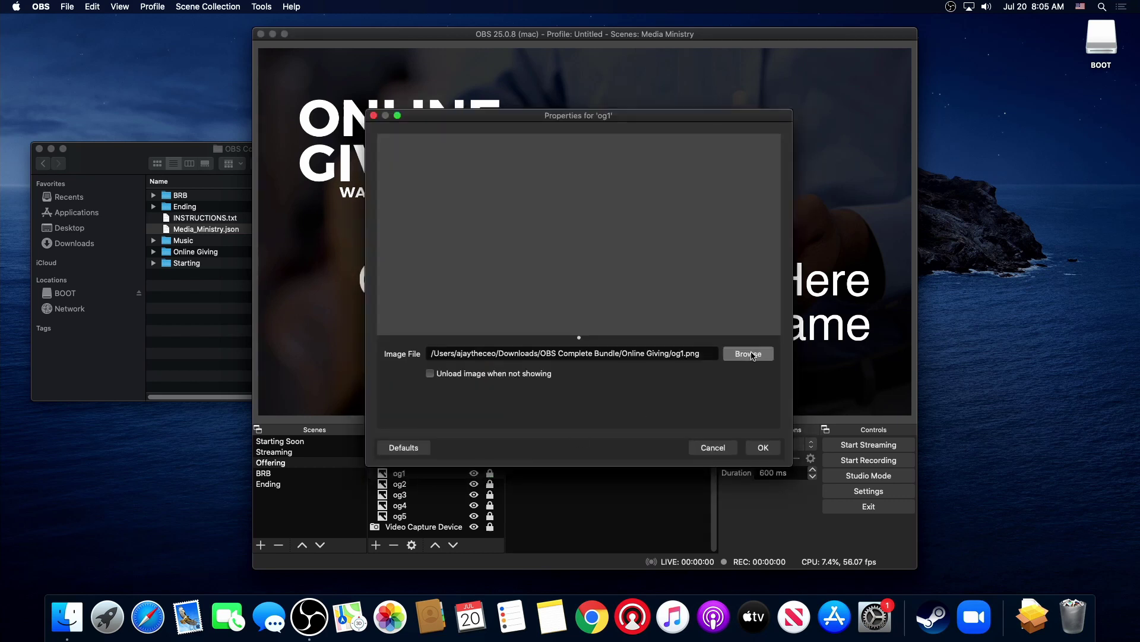
click(748, 354)
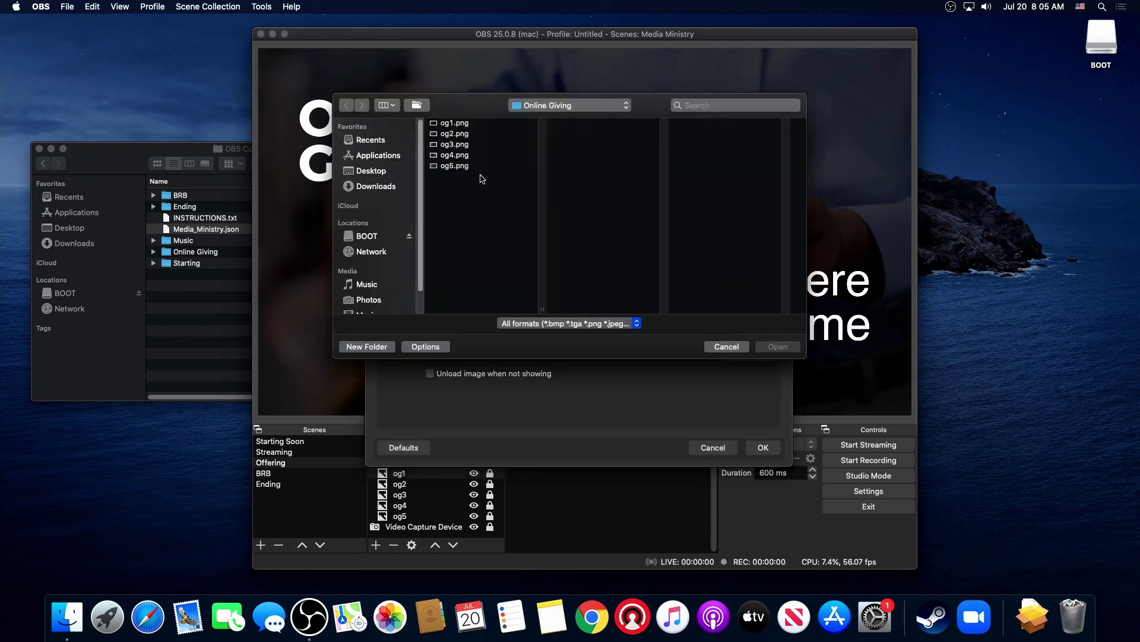
click(460, 124)
key(Return)
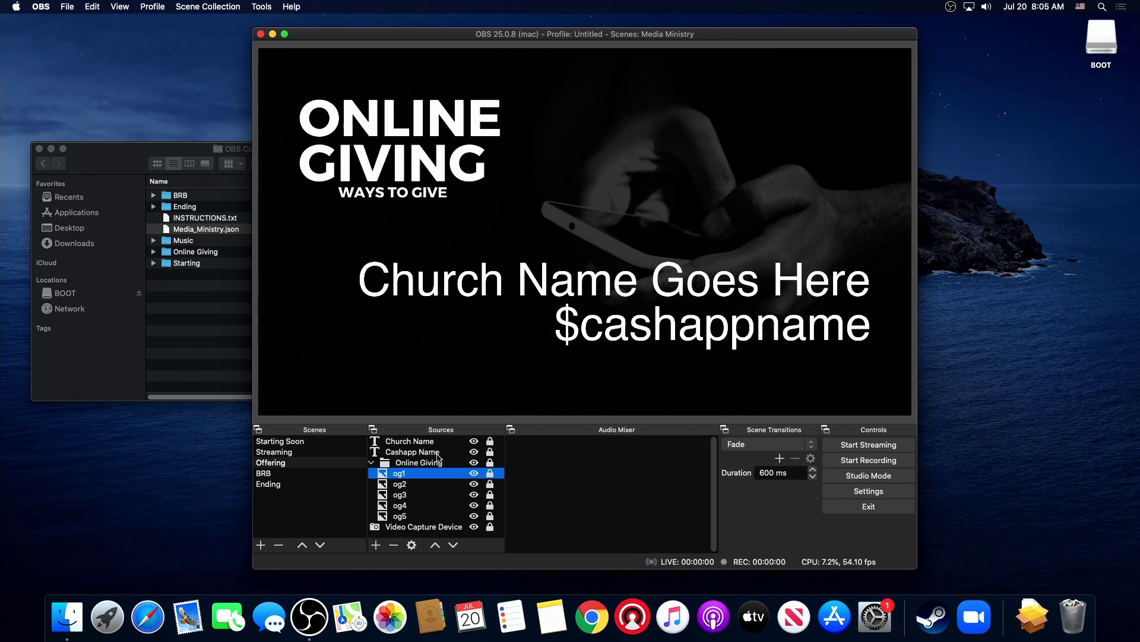
Check the Cashapp Name text settings without changes, then switch to the BRB scene.
double_click(438, 454)
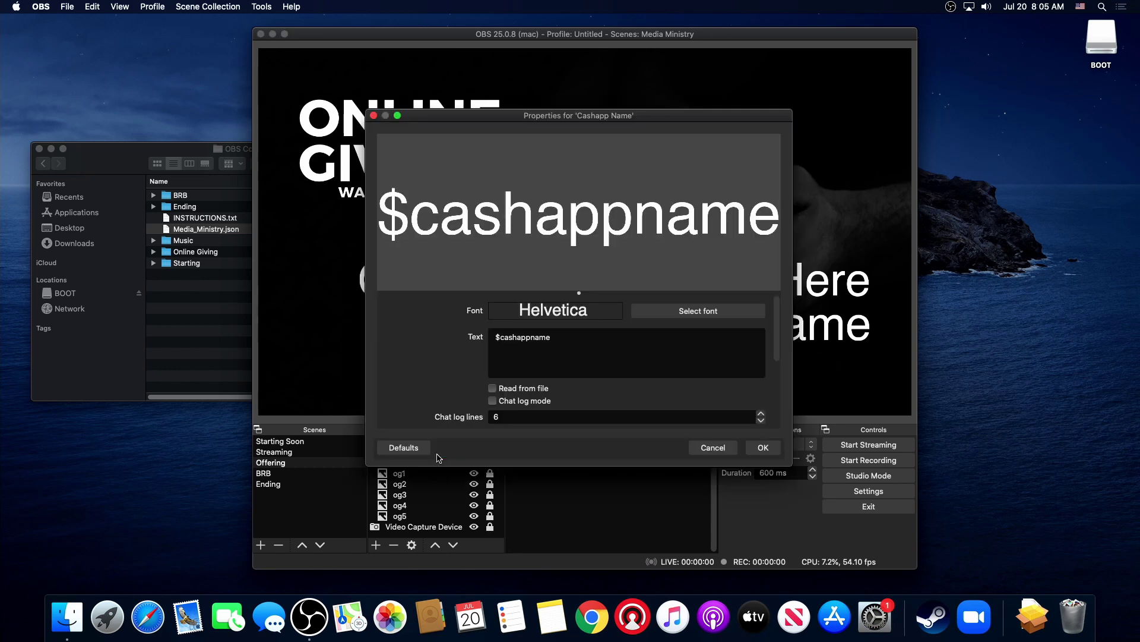
click(712, 449)
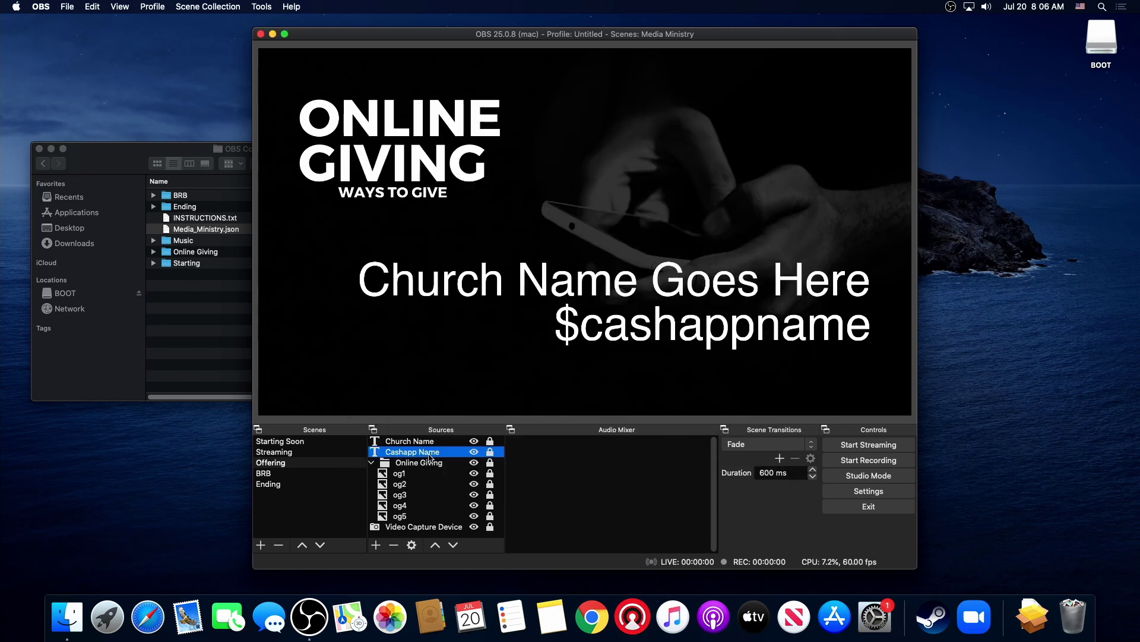
click(320, 475)
Relink BRB Music to Corporate Music.mp3 in the Mac bundle's Music folder.
double_click(419, 466)
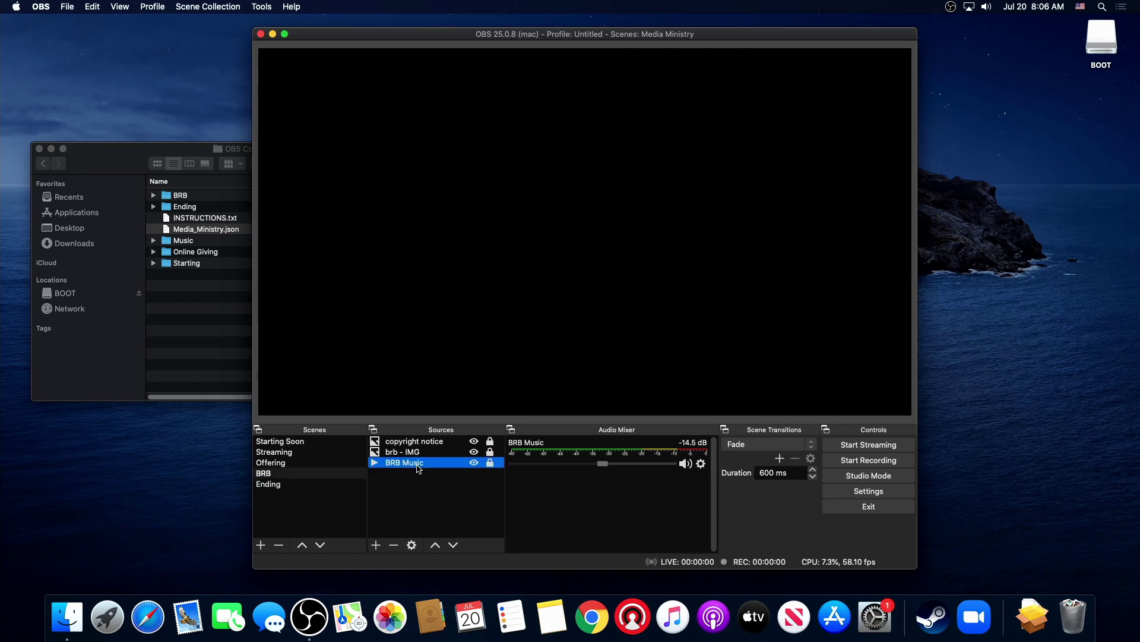
click(754, 359)
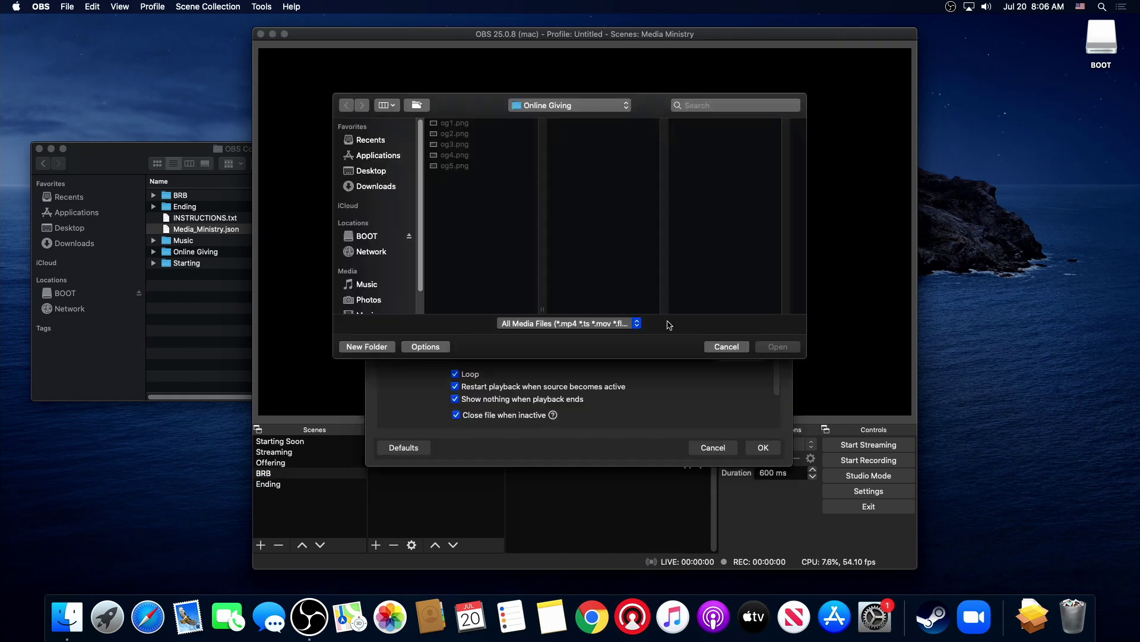
click(370, 188)
click(469, 148)
click(573, 141)
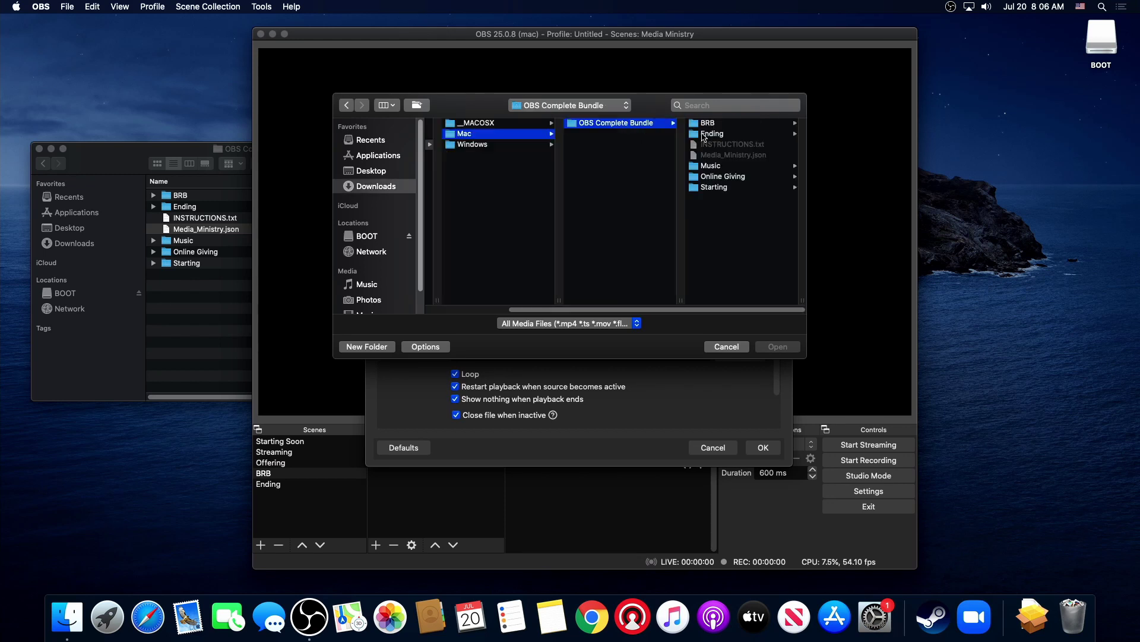
key(Right)
click(596, 168)
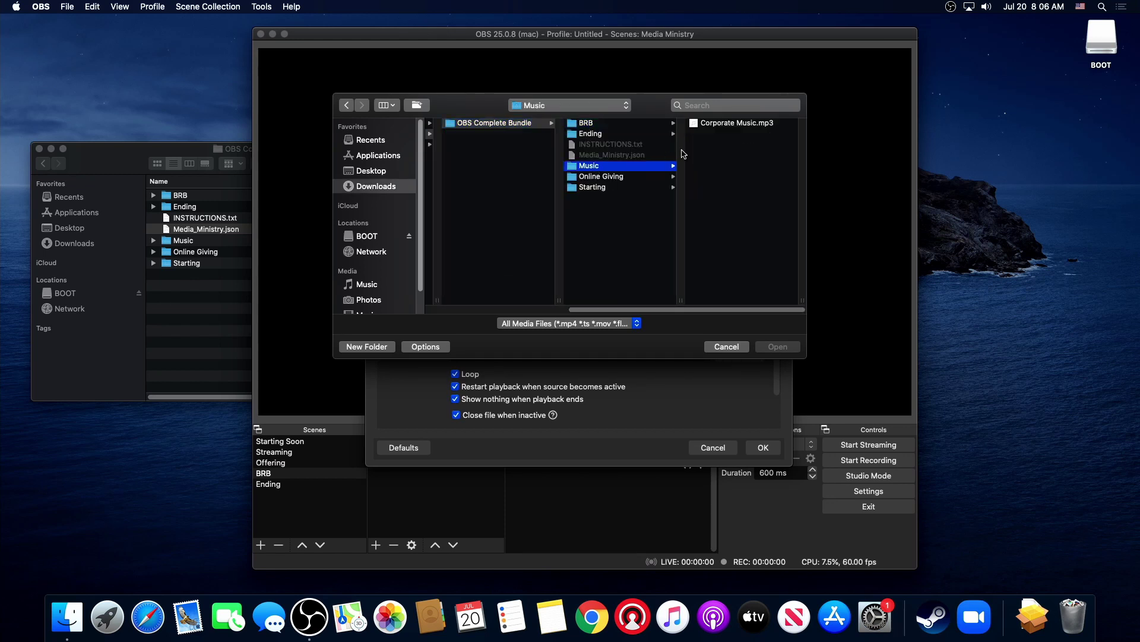
double_click(710, 124)
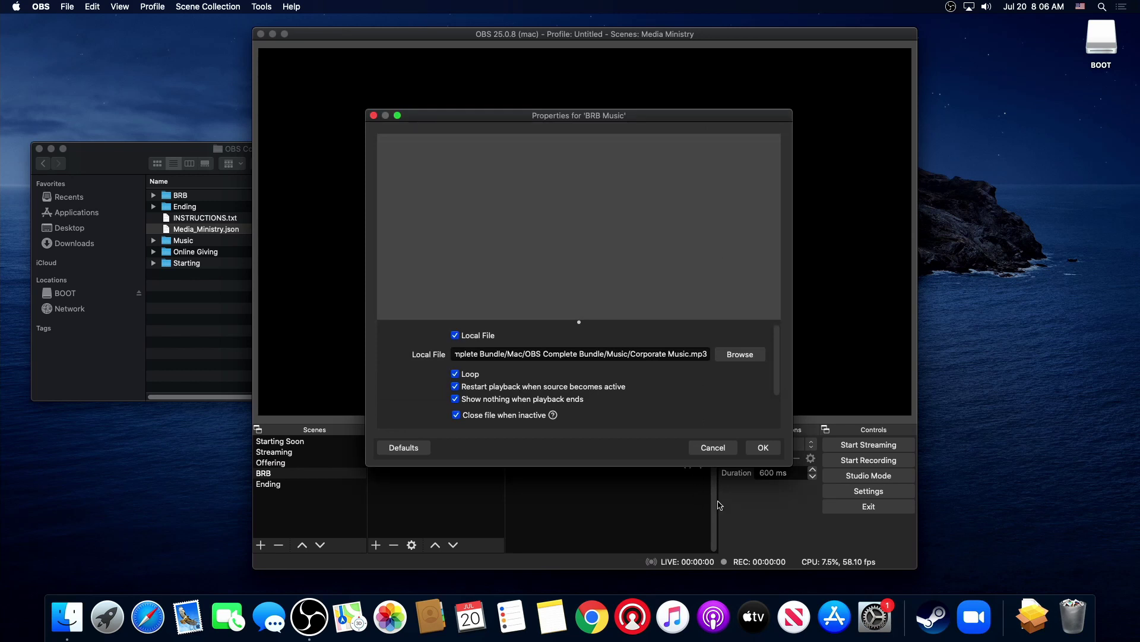
click(754, 450)
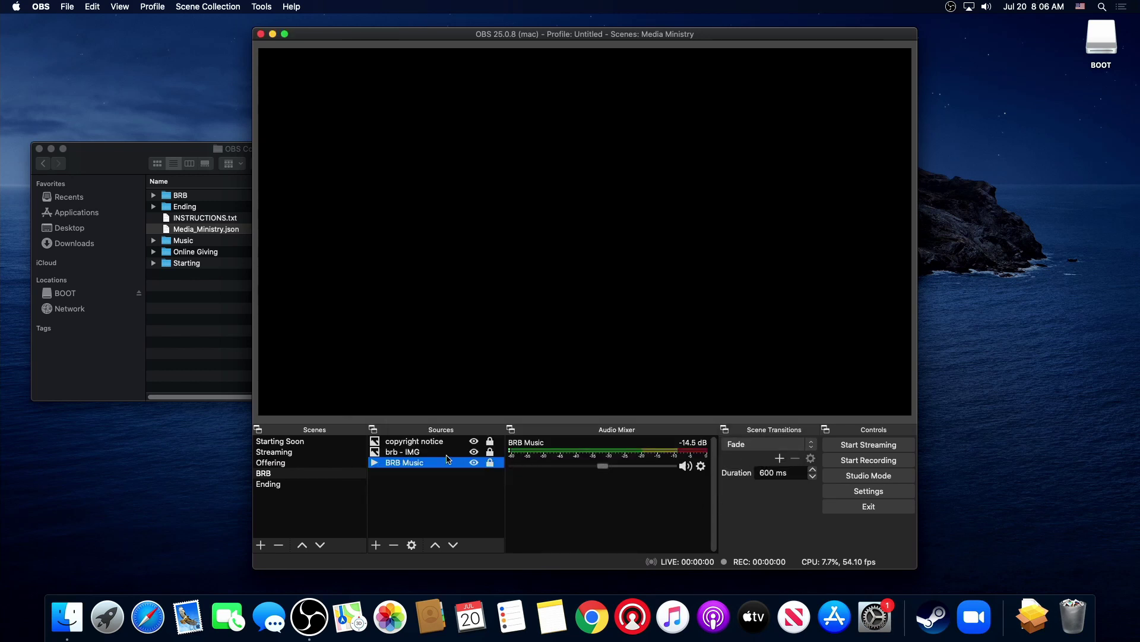
Relink the brb - IMG source to brb.gif in the Mac bundle's BRB folder.
double_click(448, 454)
click(747, 353)
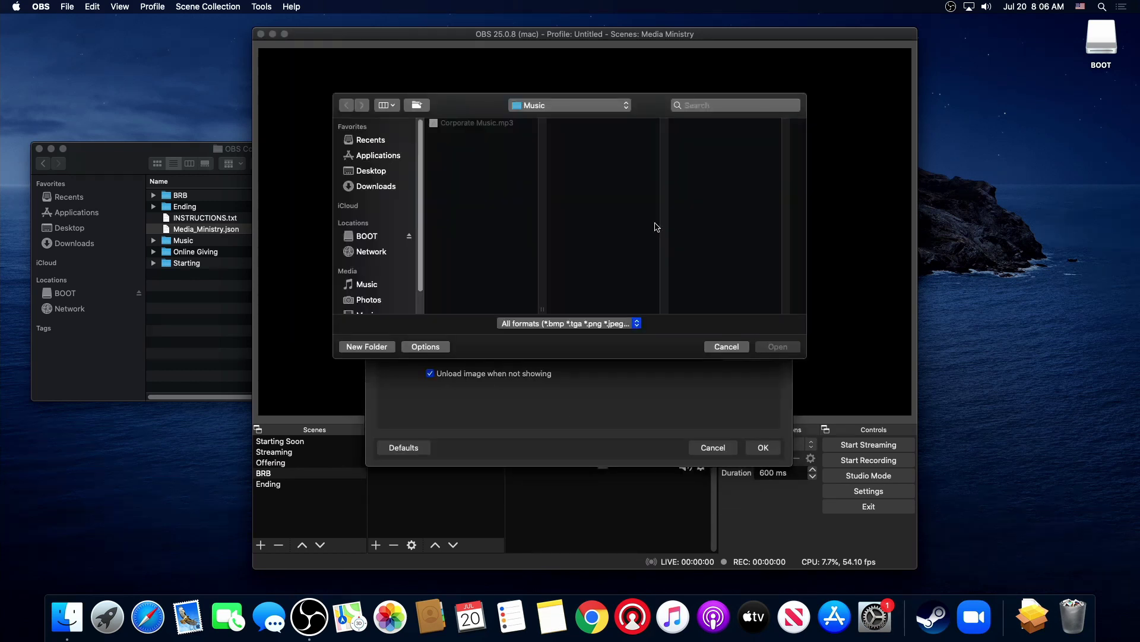
click(377, 186)
click(475, 149)
click(600, 135)
click(725, 123)
click(615, 123)
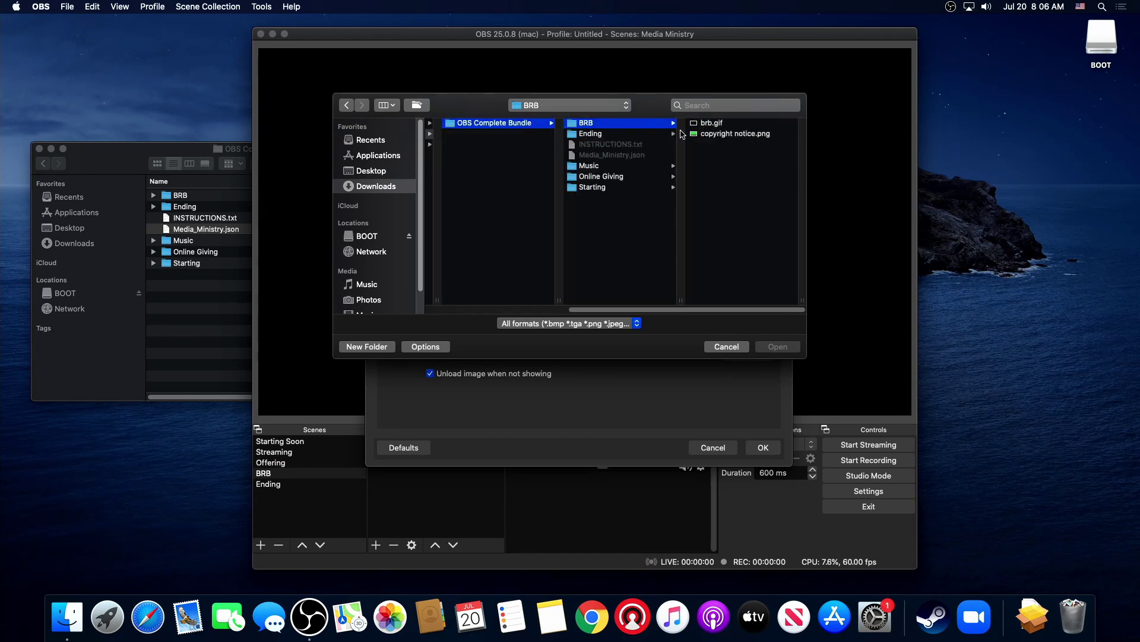
double_click(721, 124)
click(763, 447)
Relink the copyright notice to copyright notice.png, then switch to the Ending scene.
double_click(451, 442)
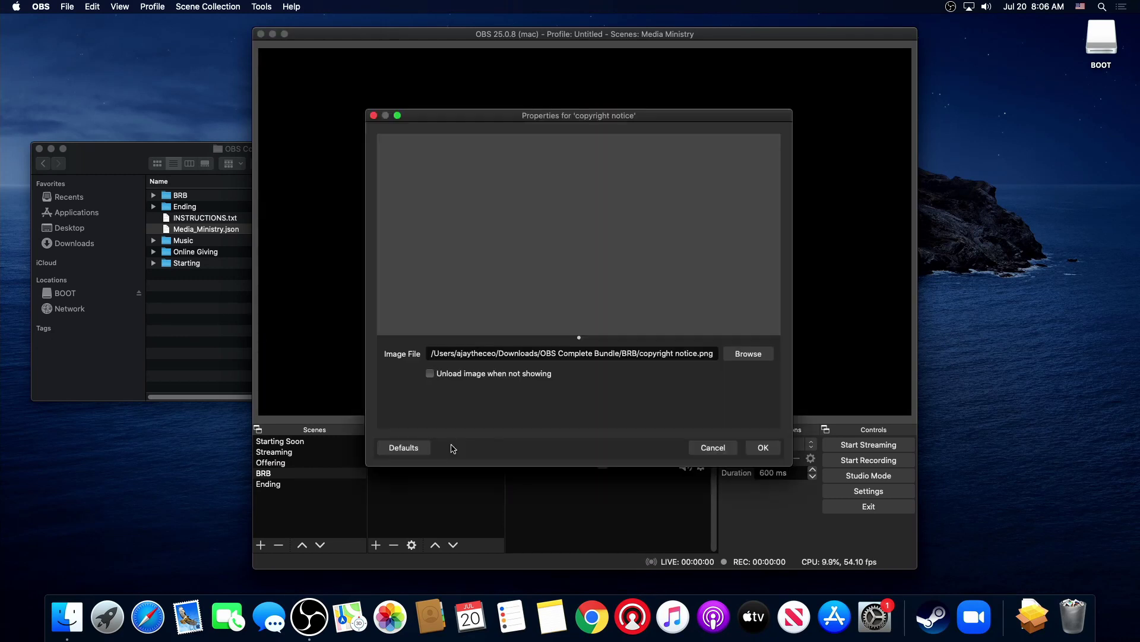
click(763, 359)
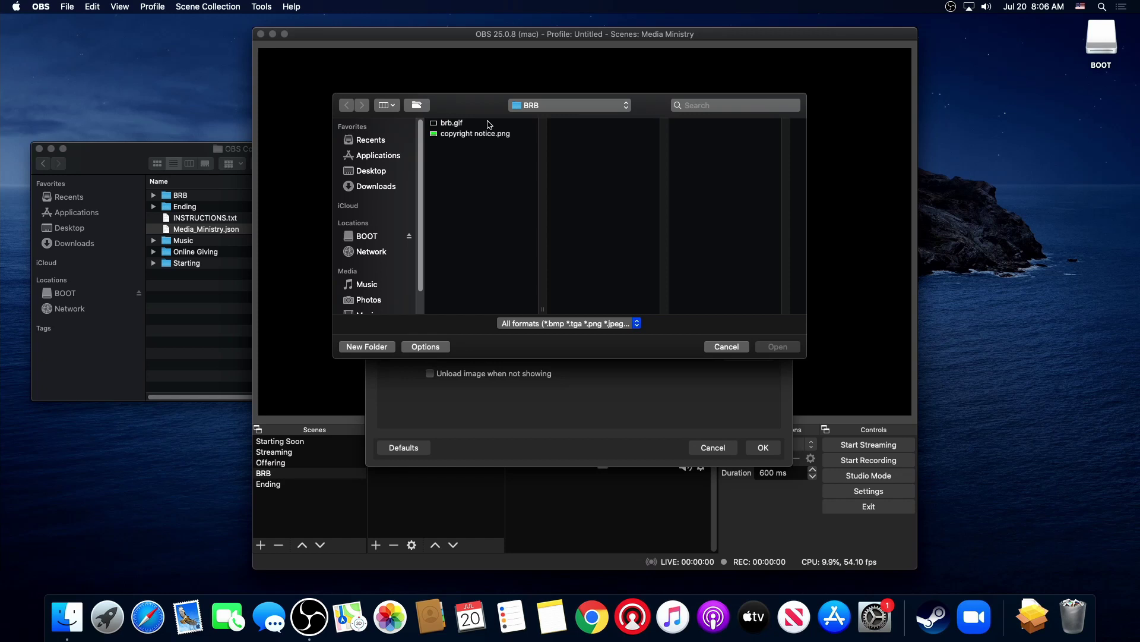
double_click(479, 134)
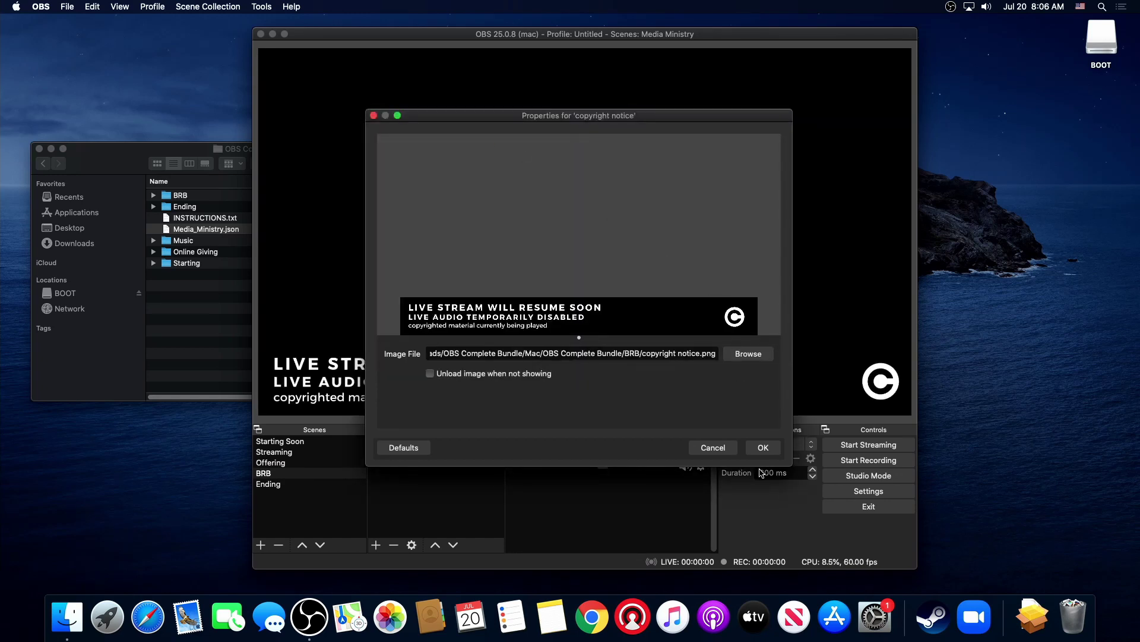
click(764, 448)
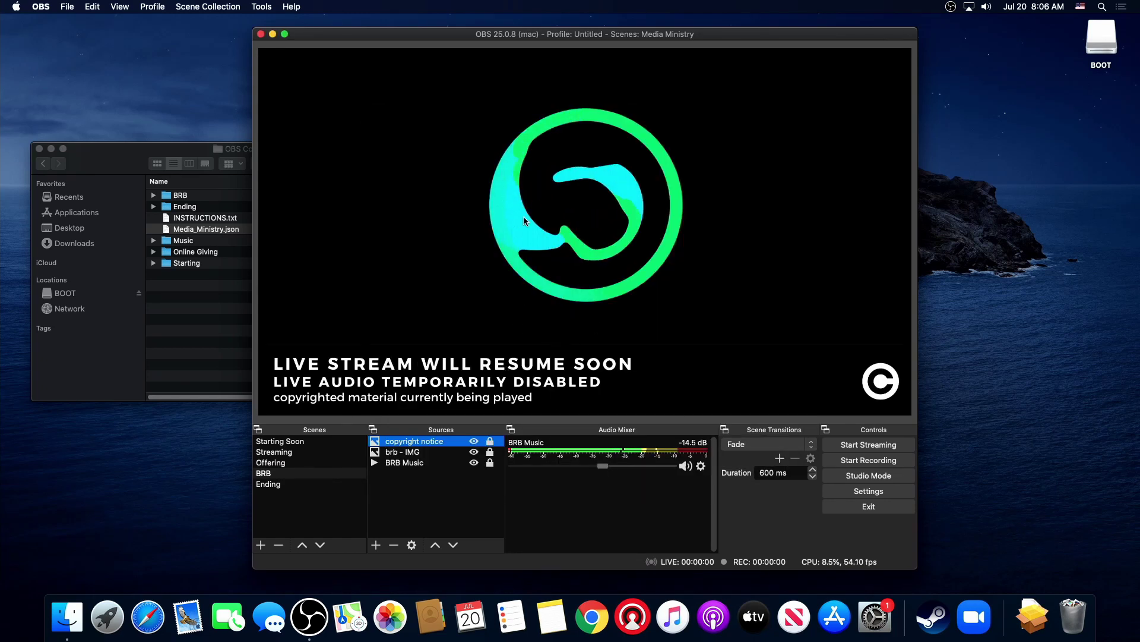
click(293, 486)
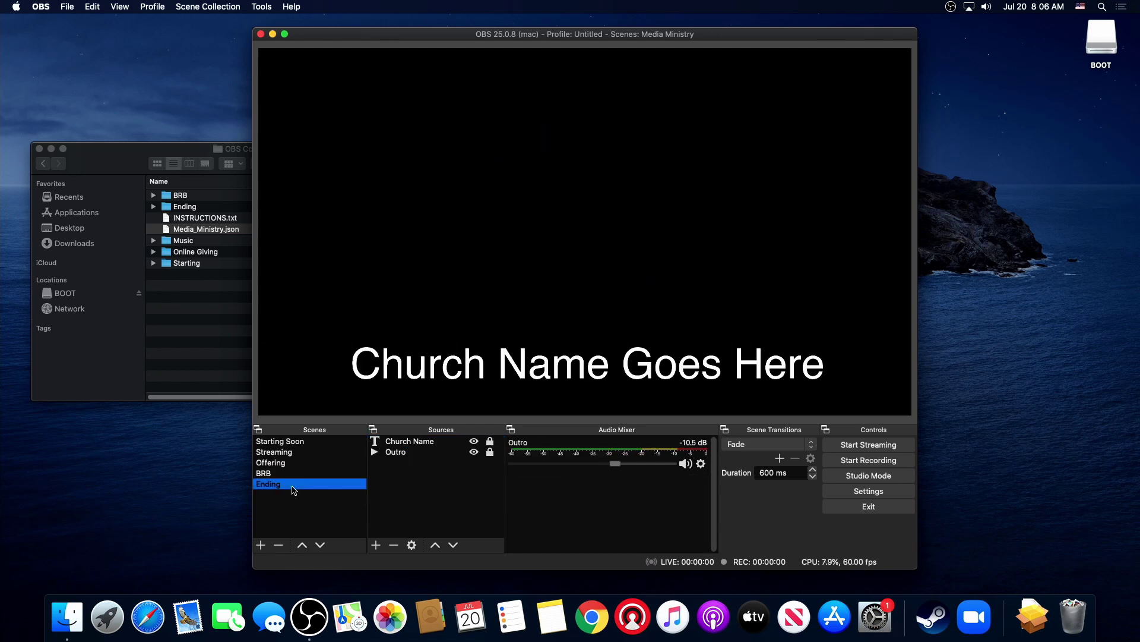
Point the Outro source at ending.mov in Mac > OBS Complete Bundle > Ending, then return to Streaming.
double_click(402, 457)
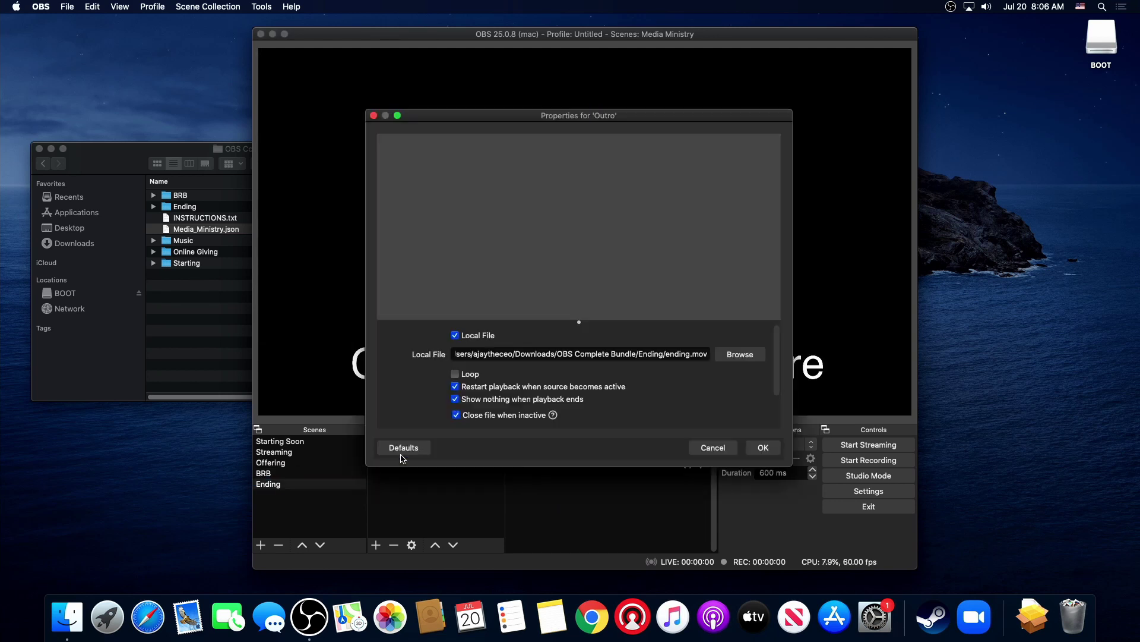
click(740, 354)
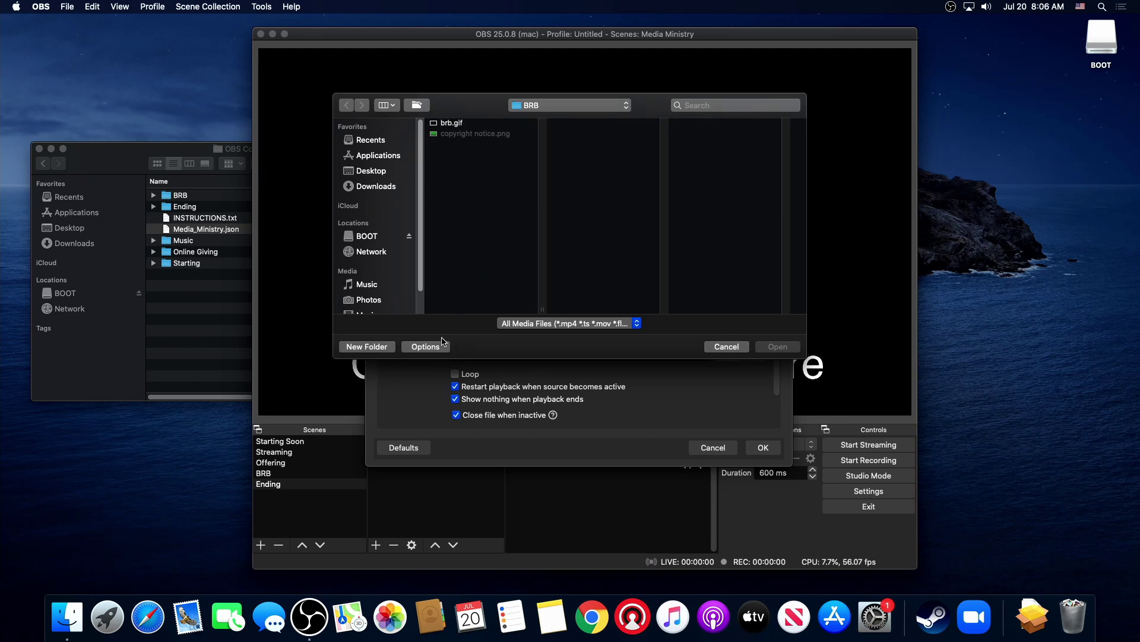
click(369, 186)
click(489, 145)
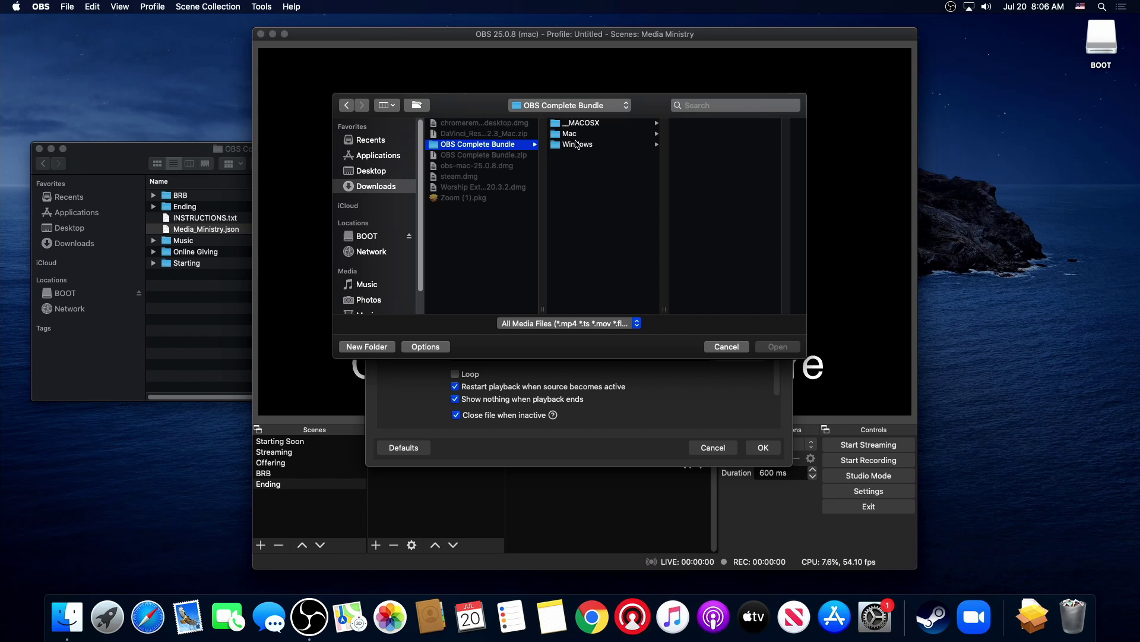
click(575, 135)
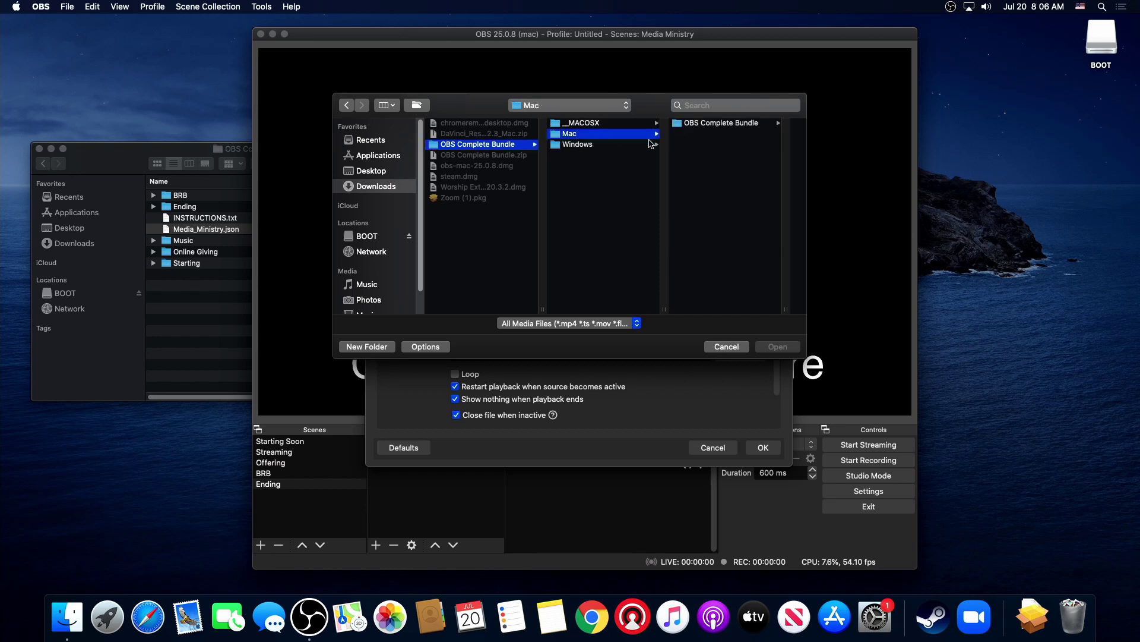
click(706, 126)
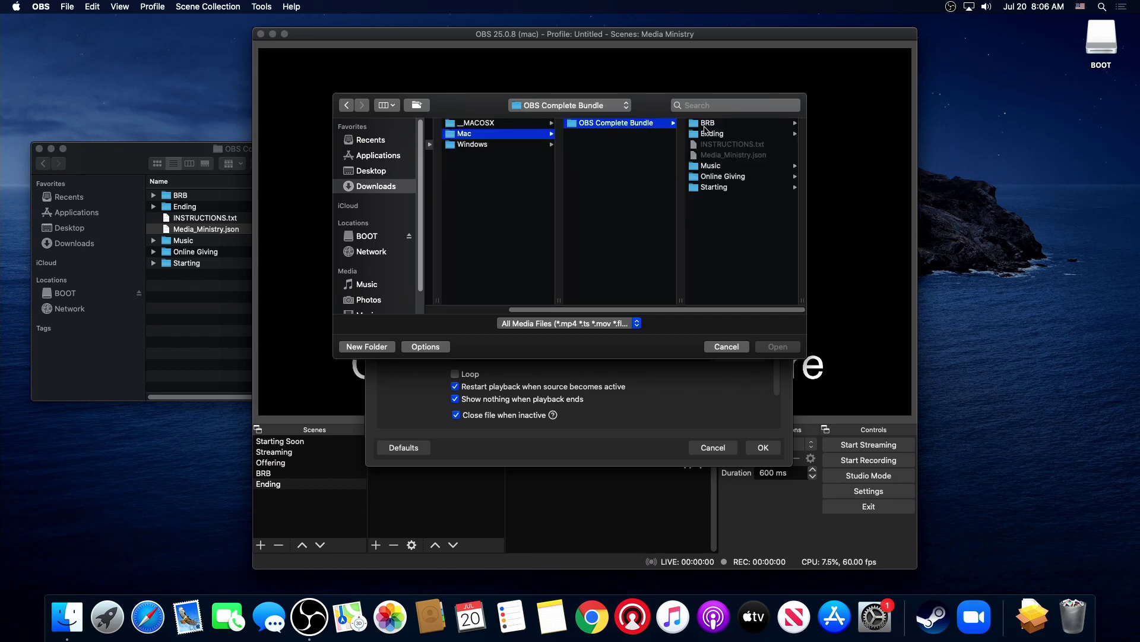
click(710, 135)
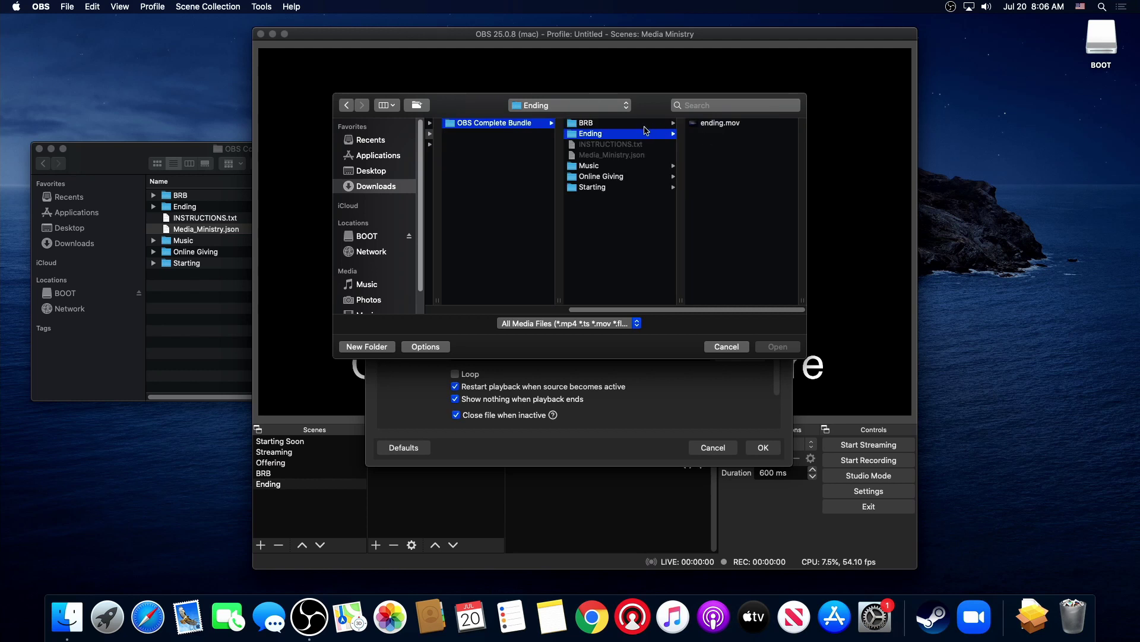
double_click(715, 124)
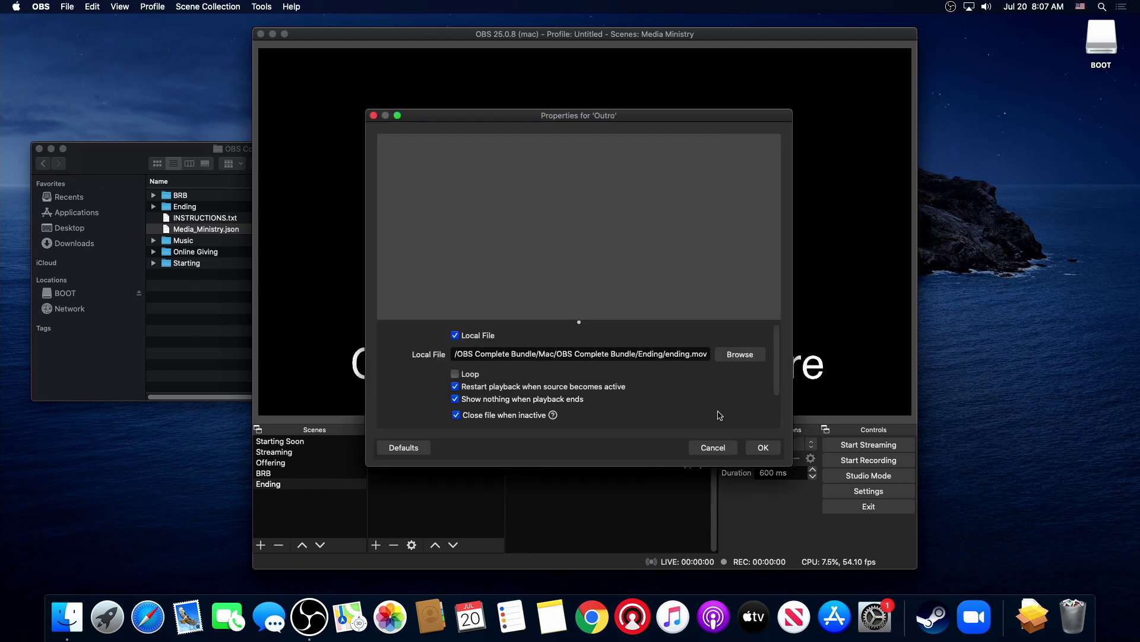
click(762, 447)
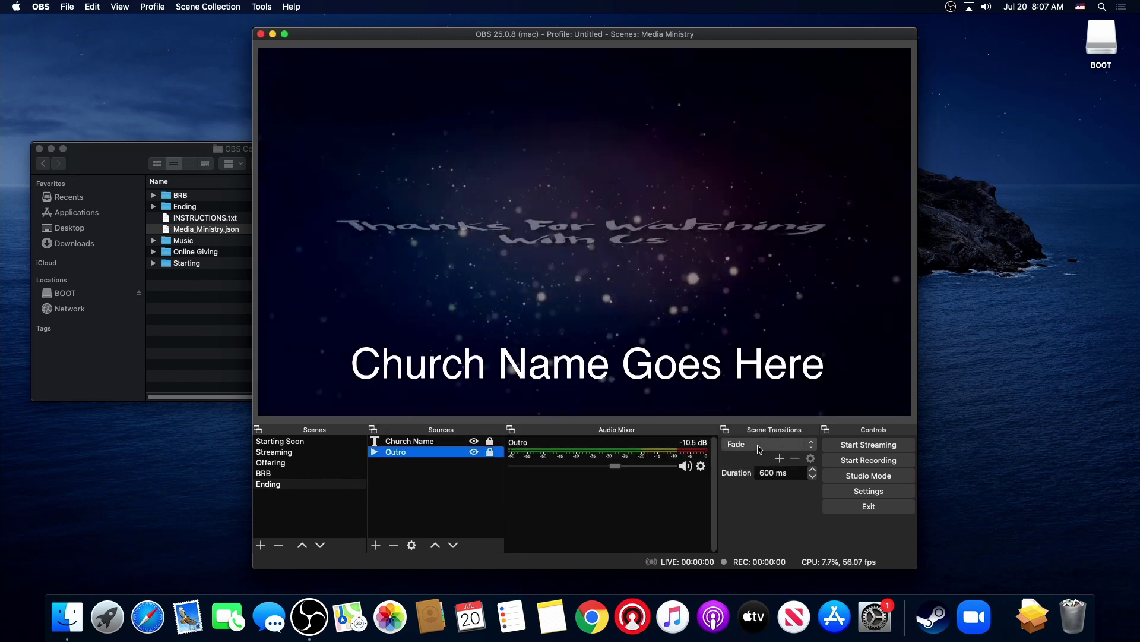
click(293, 453)
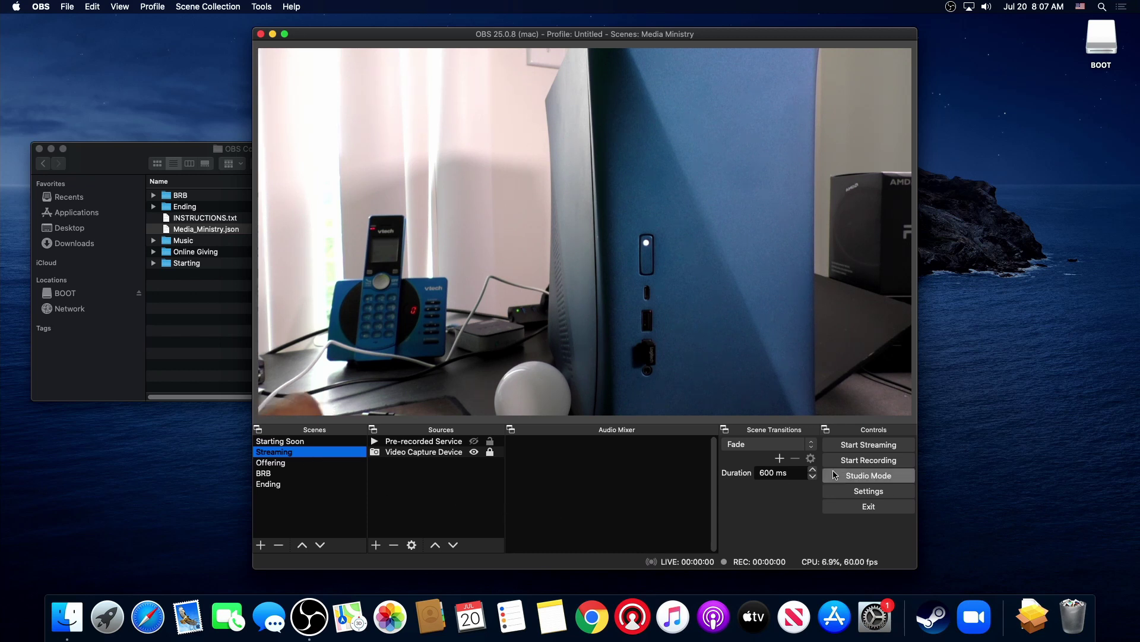
click(879, 493)
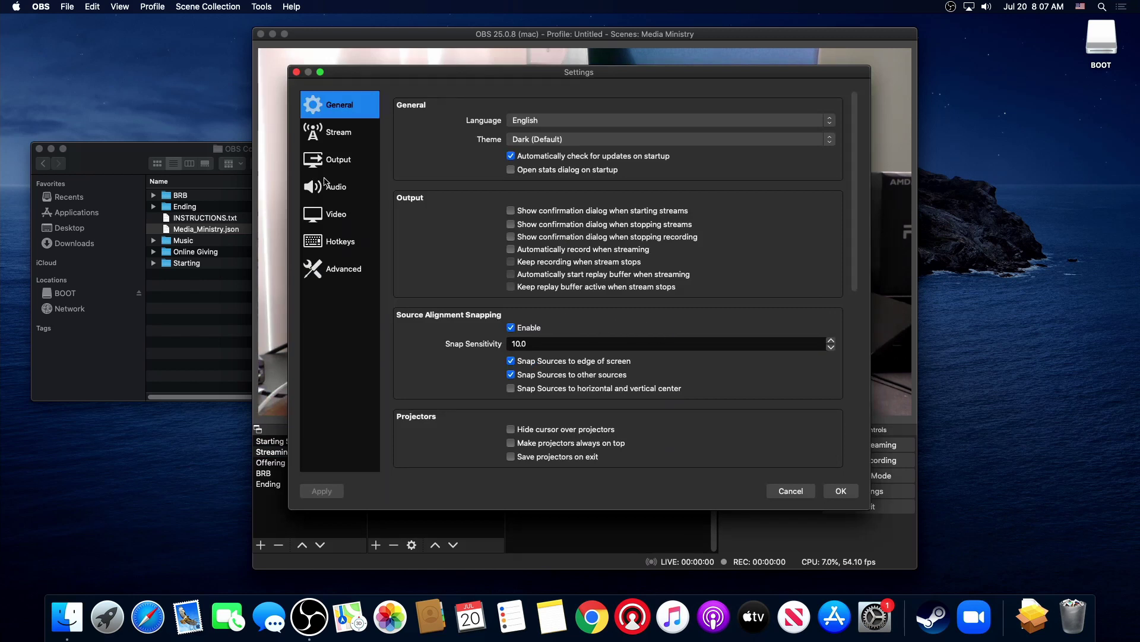
click(326, 186)
click(553, 187)
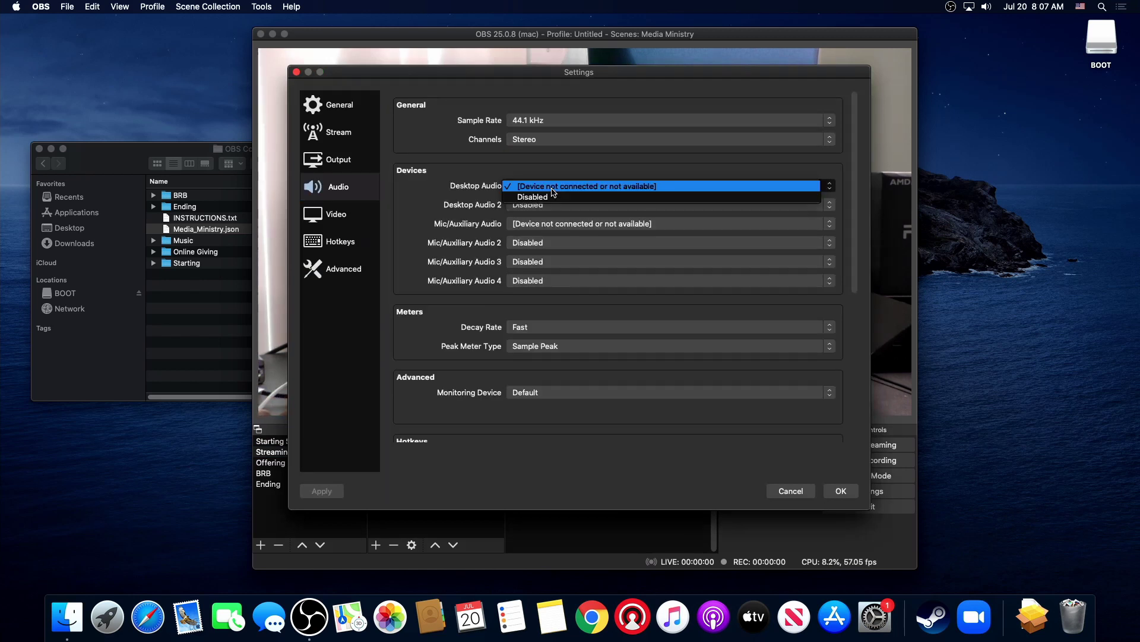
click(553, 195)
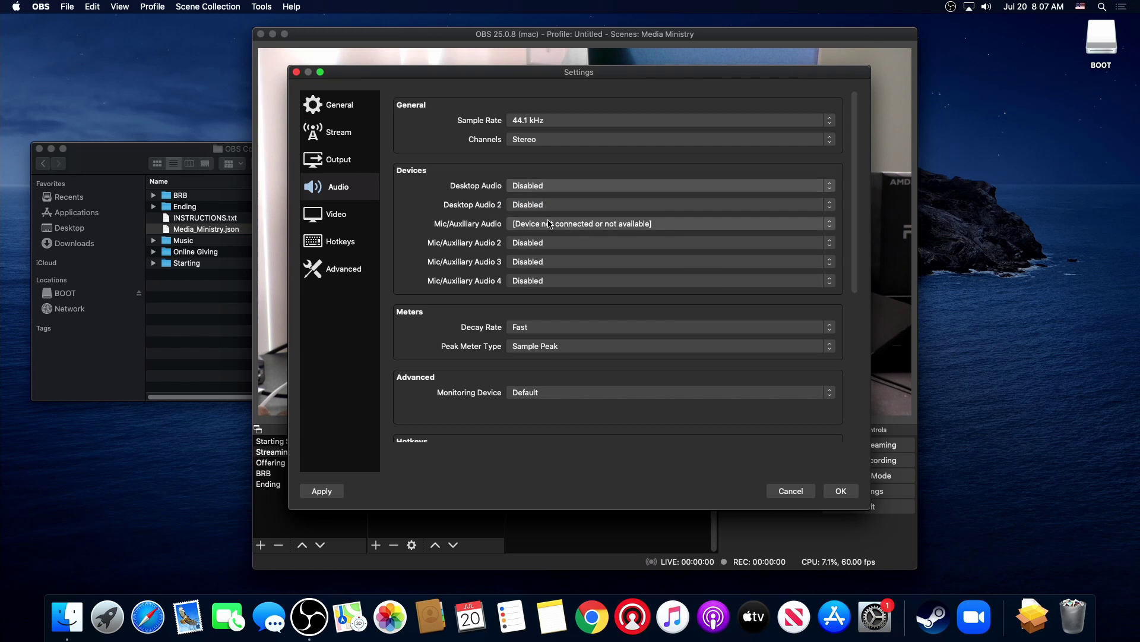
click(550, 228)
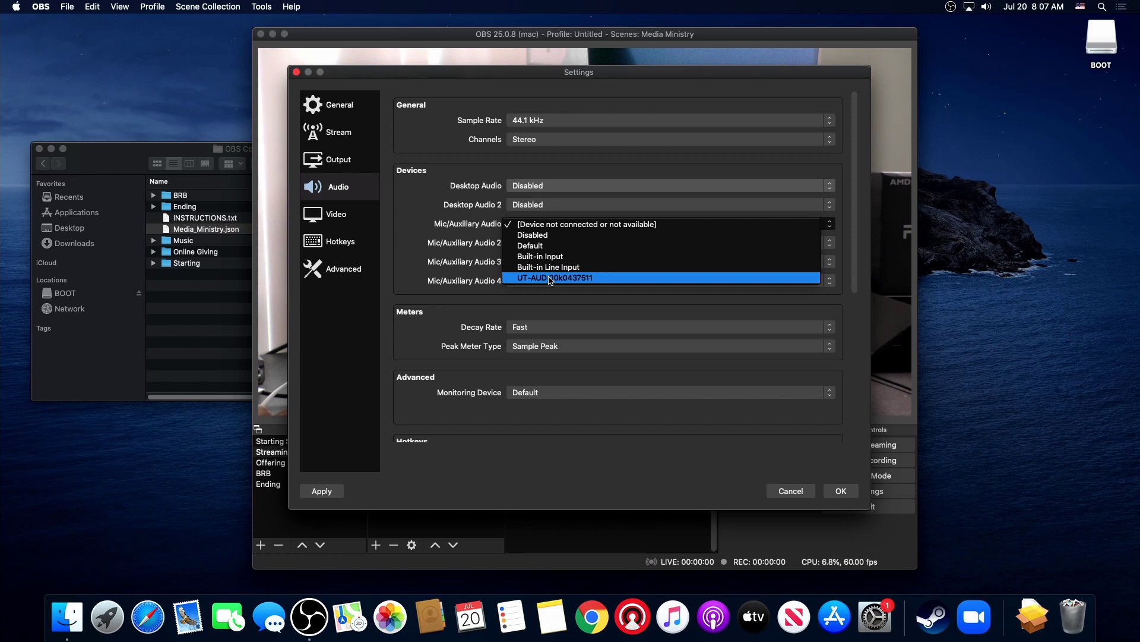
click(786, 492)
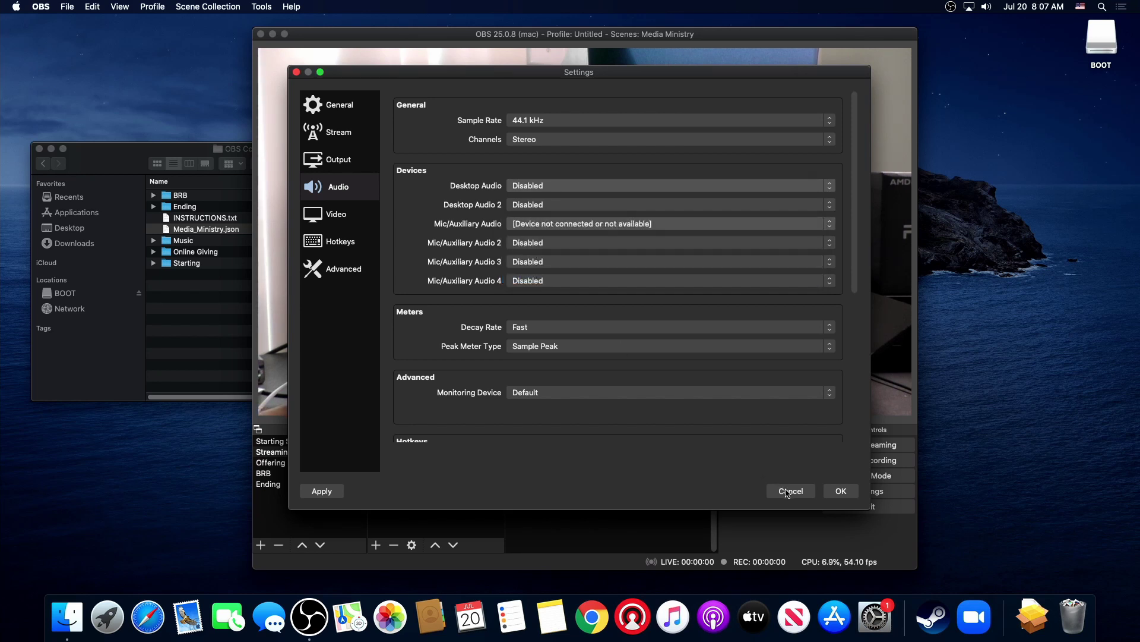
click(788, 491)
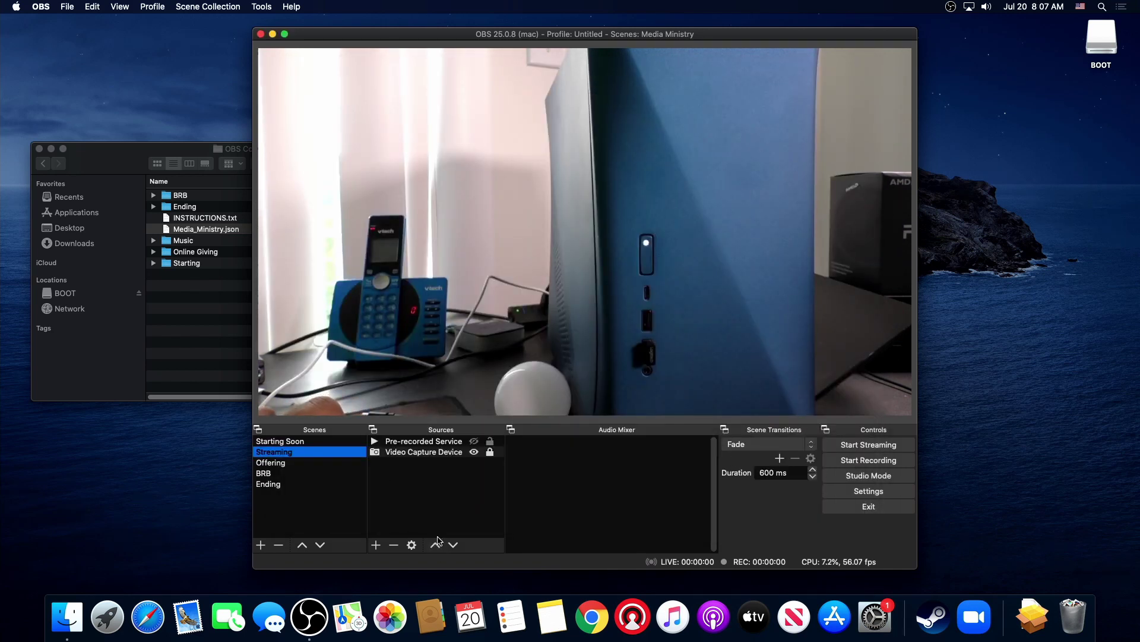
Add an Audio Input Capture source to Streaming with its device set to UT-AUD.
click(380, 545)
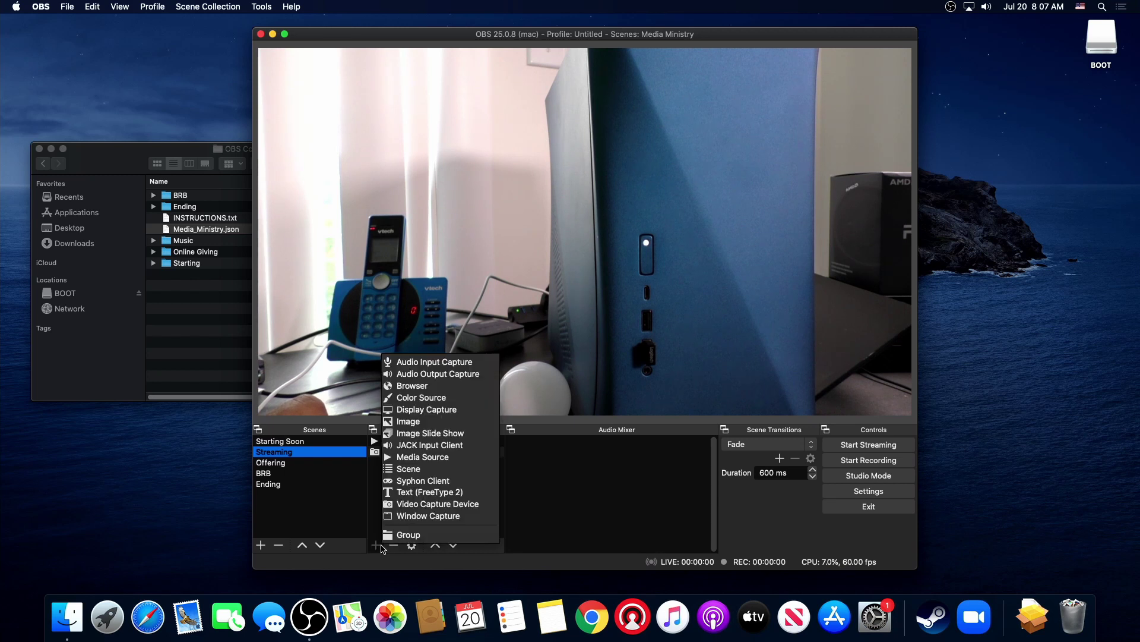
click(432, 363)
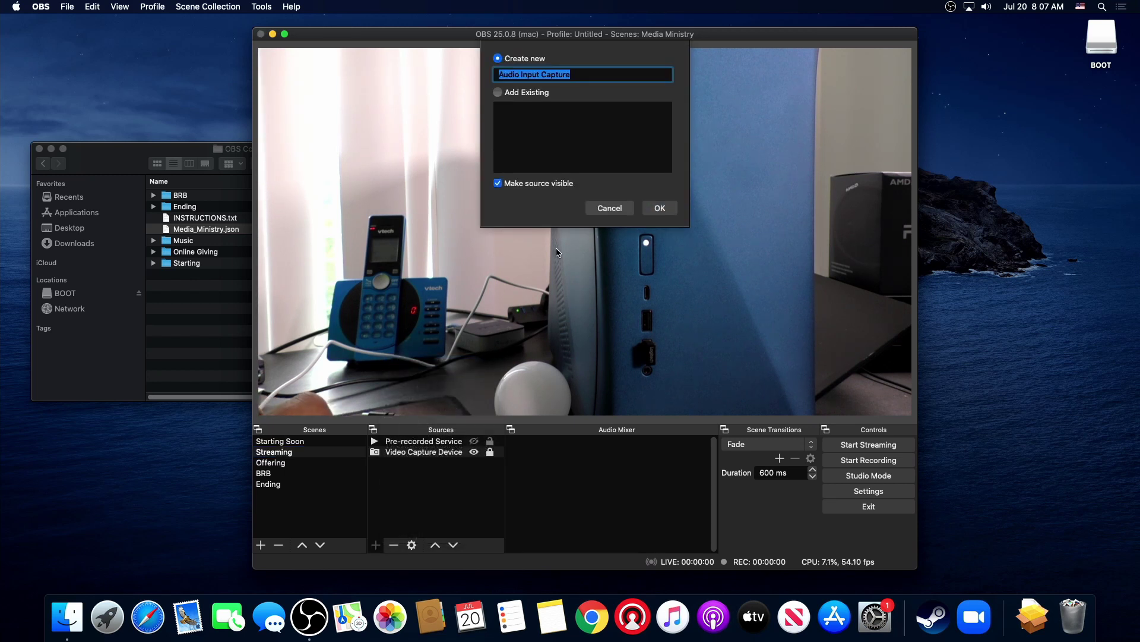
click(649, 211)
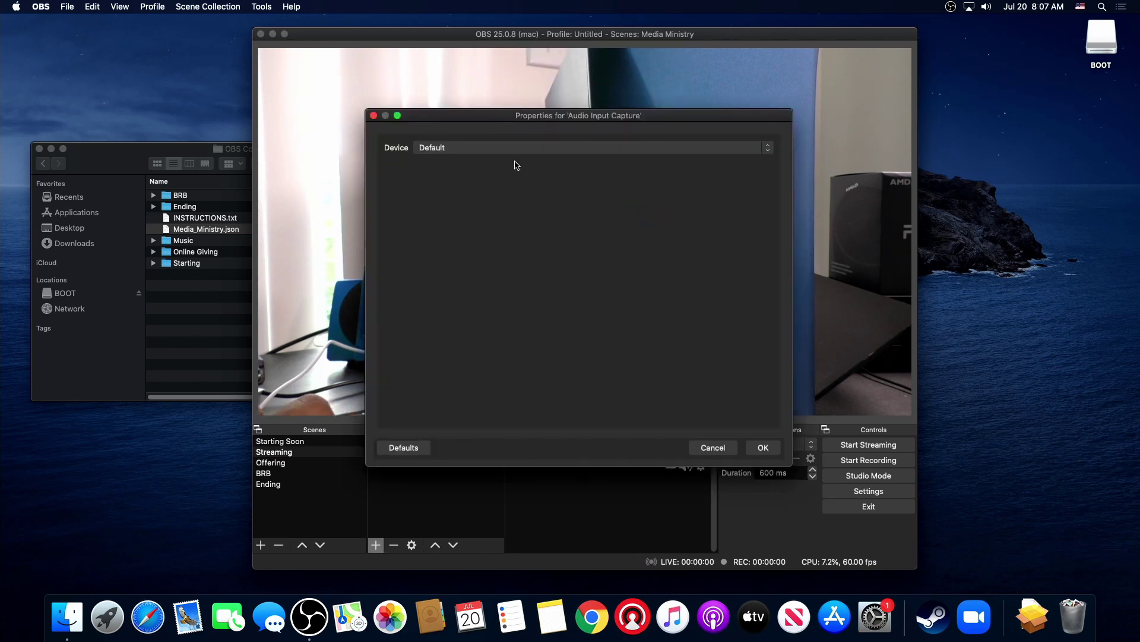
click(572, 147)
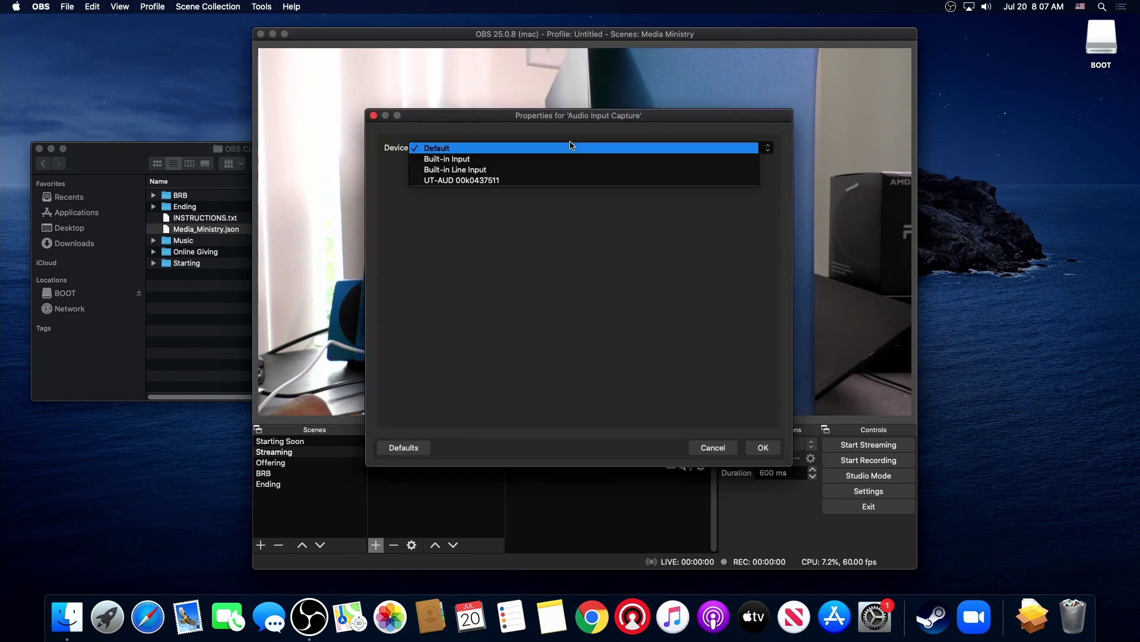
click(561, 180)
click(763, 448)
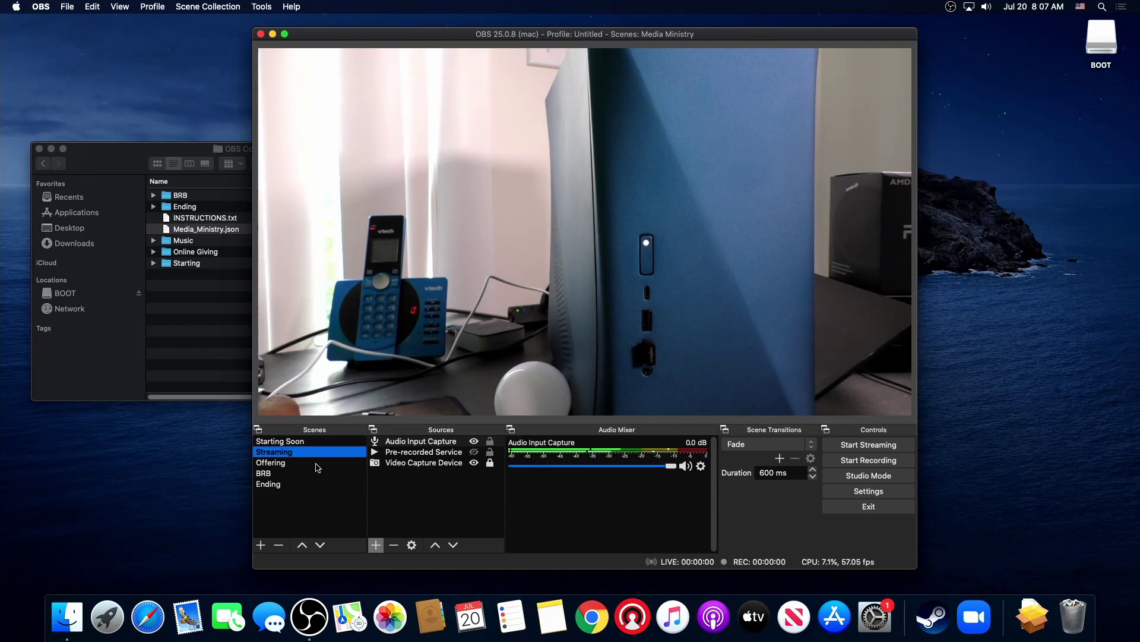
In the Offering scene, add the existing Audio Input Capture source via Add Existing.
click(318, 464)
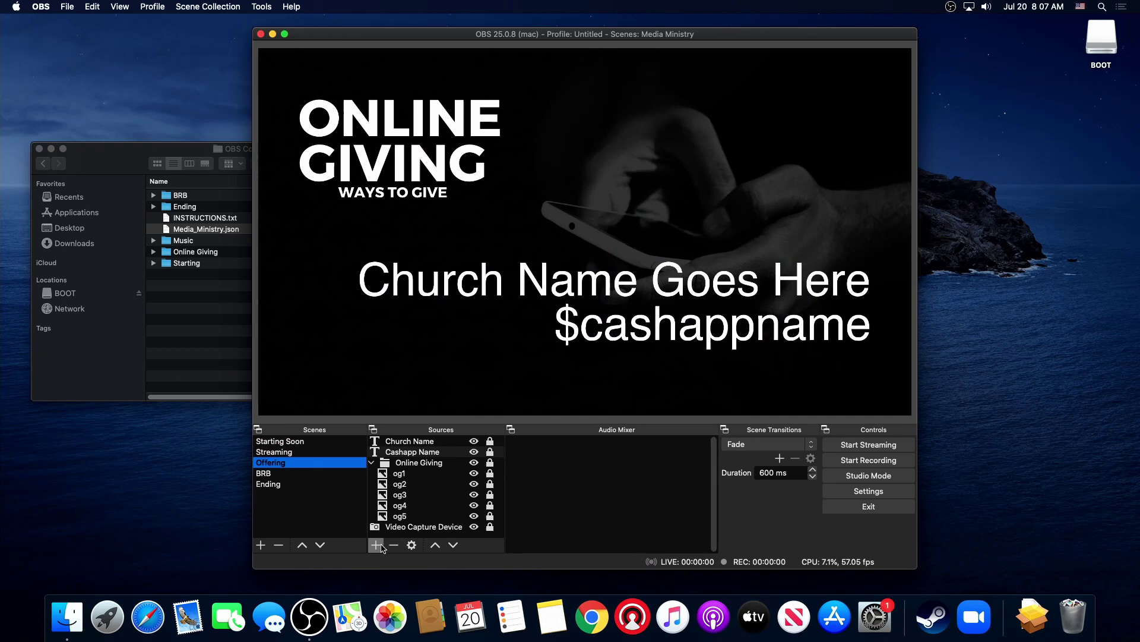
click(376, 545)
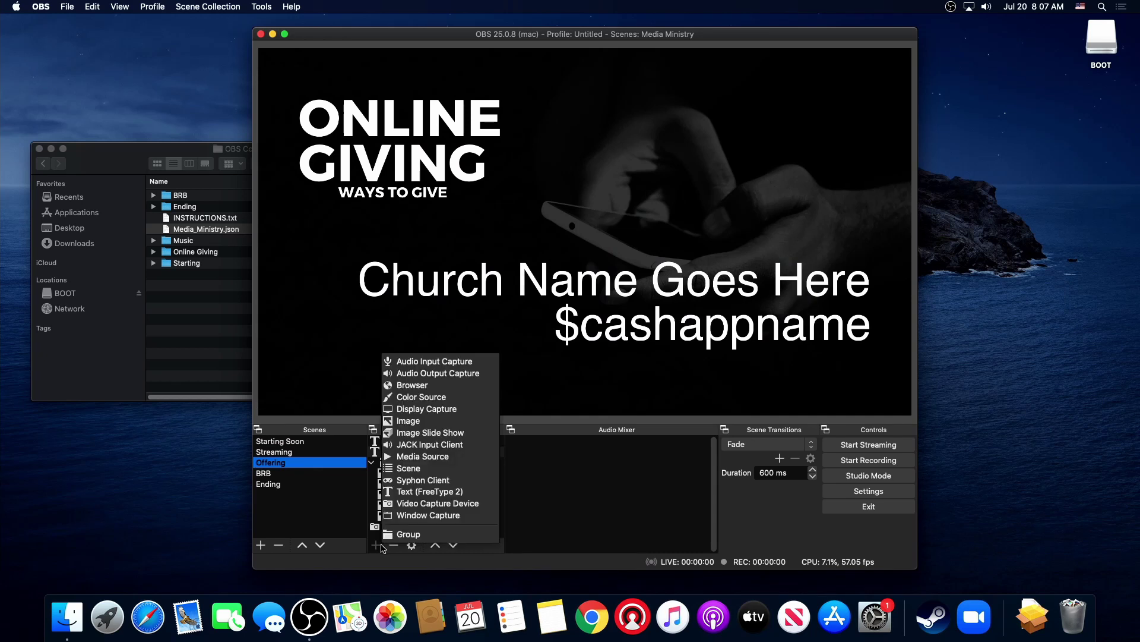
click(452, 363)
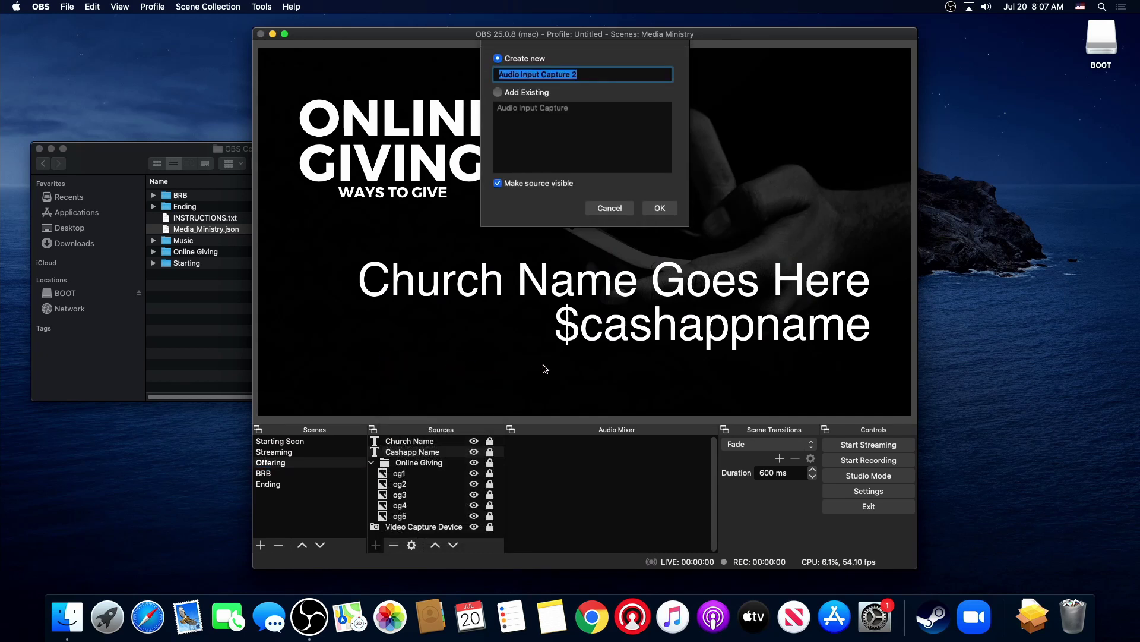
click(529, 93)
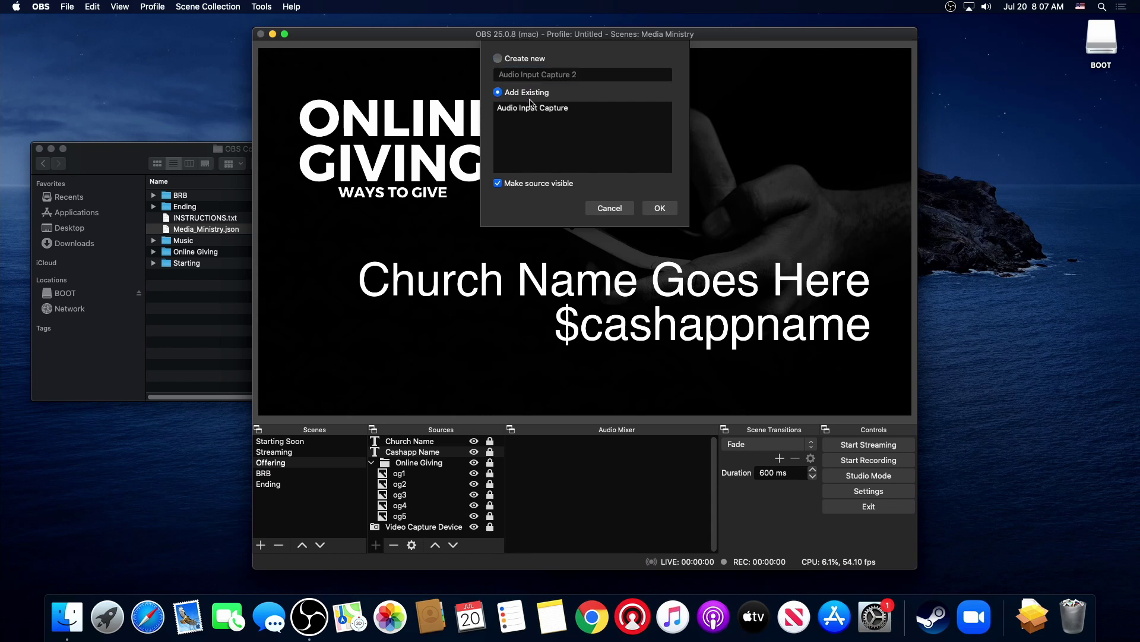
click(533, 109)
click(656, 208)
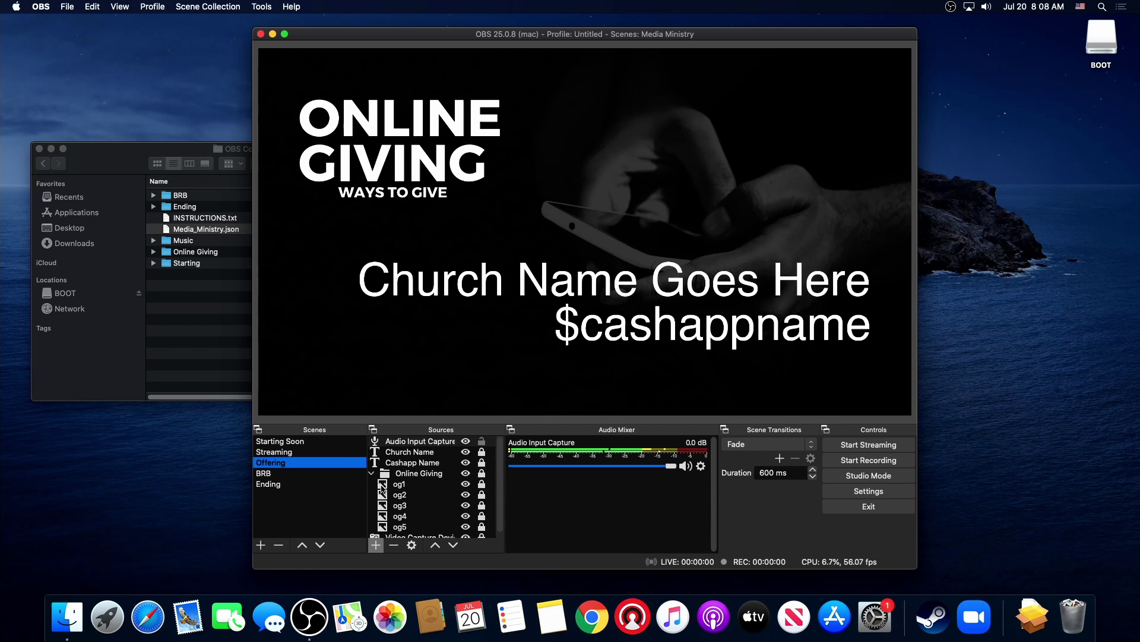
Preview Starting Soon, Streaming, Offering and BRB in turn, ending on the Ending scene.
click(317, 452)
click(320, 443)
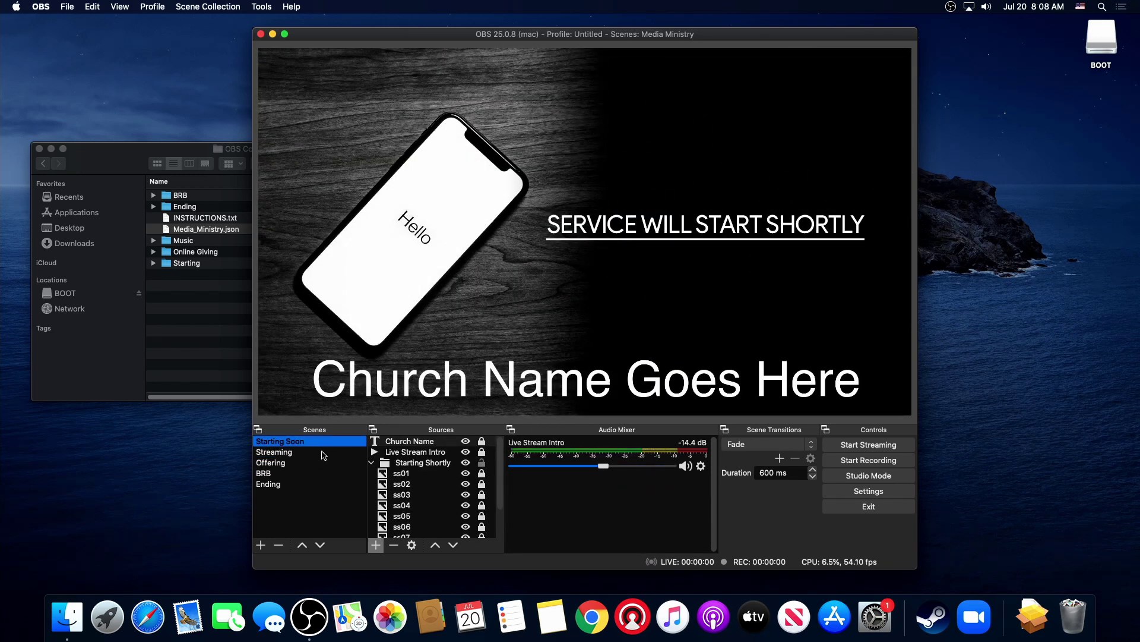
scroll(433, 483, down, 3)
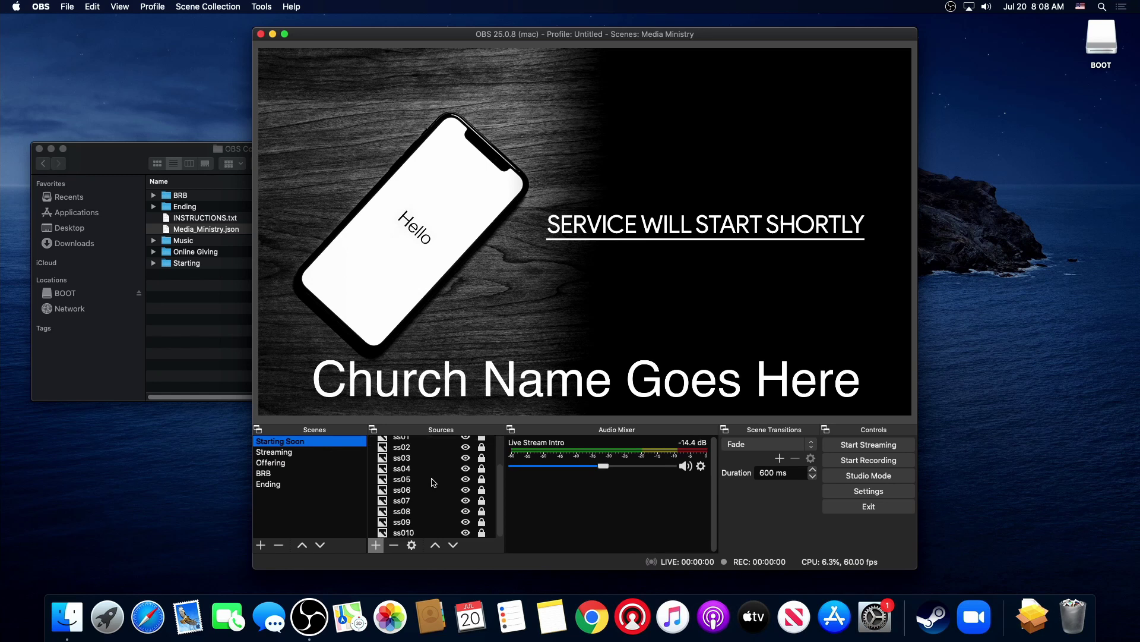
scroll(433, 483, up, 3)
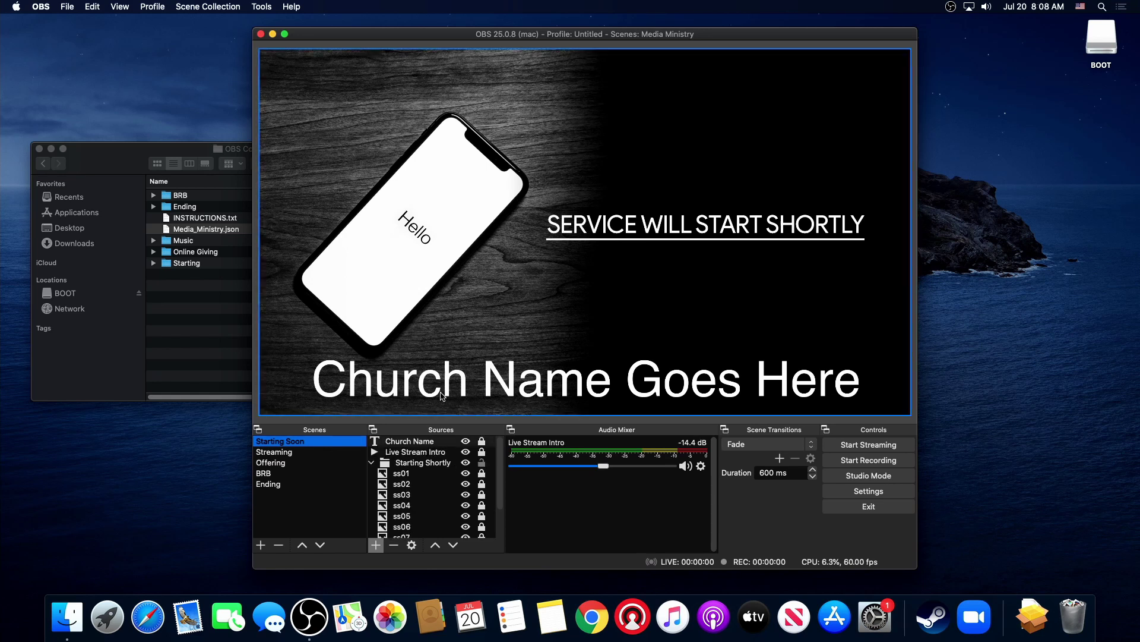
click(279, 452)
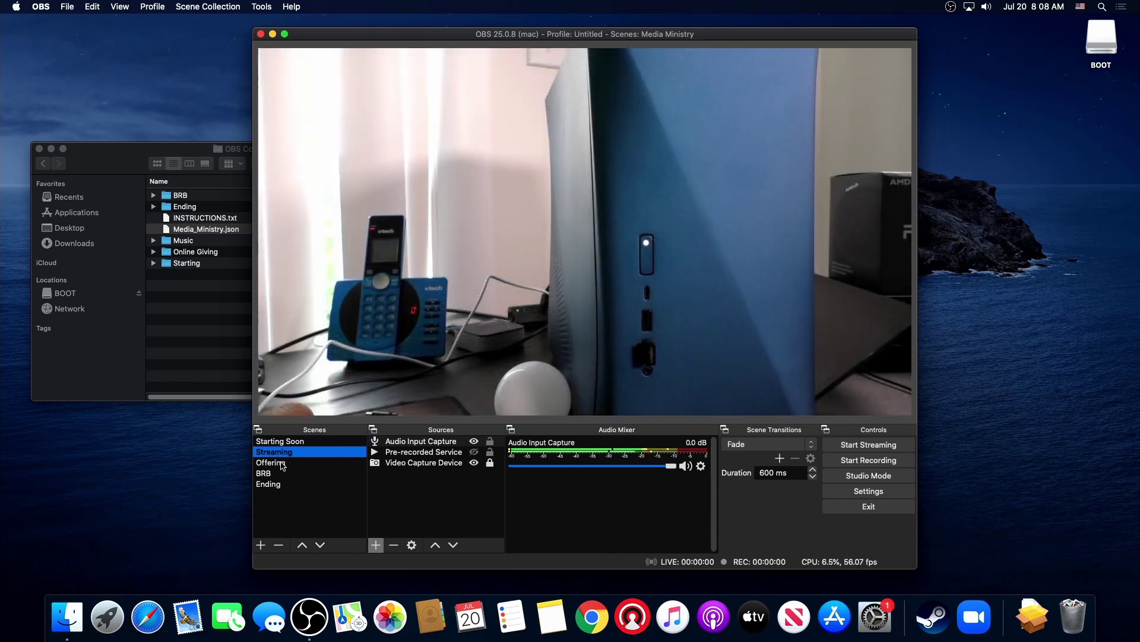
click(282, 465)
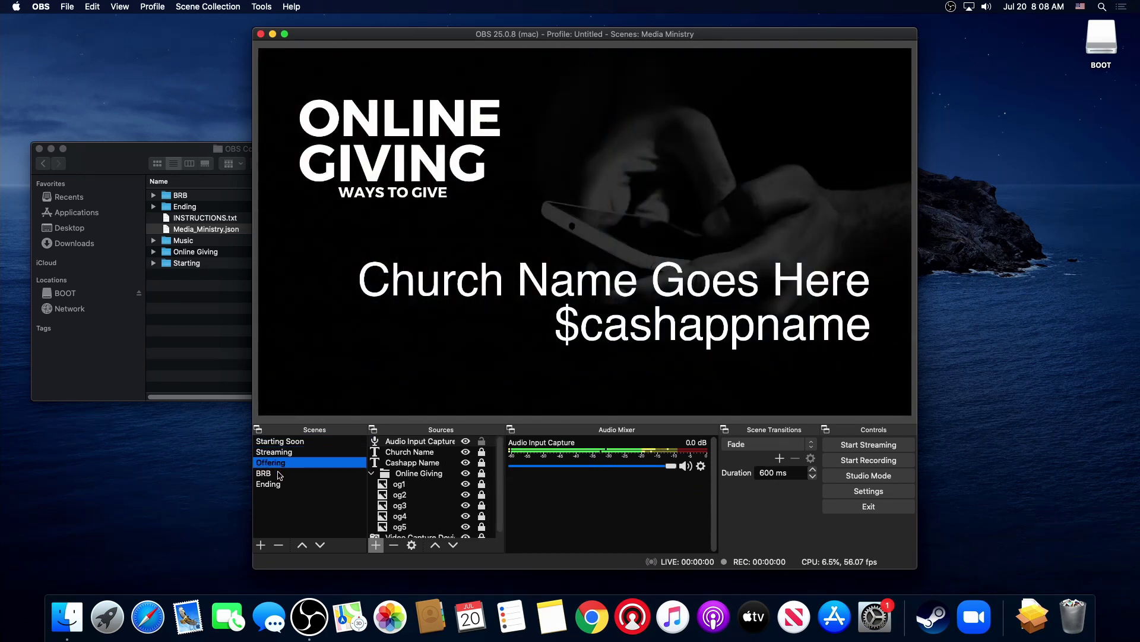
click(280, 474)
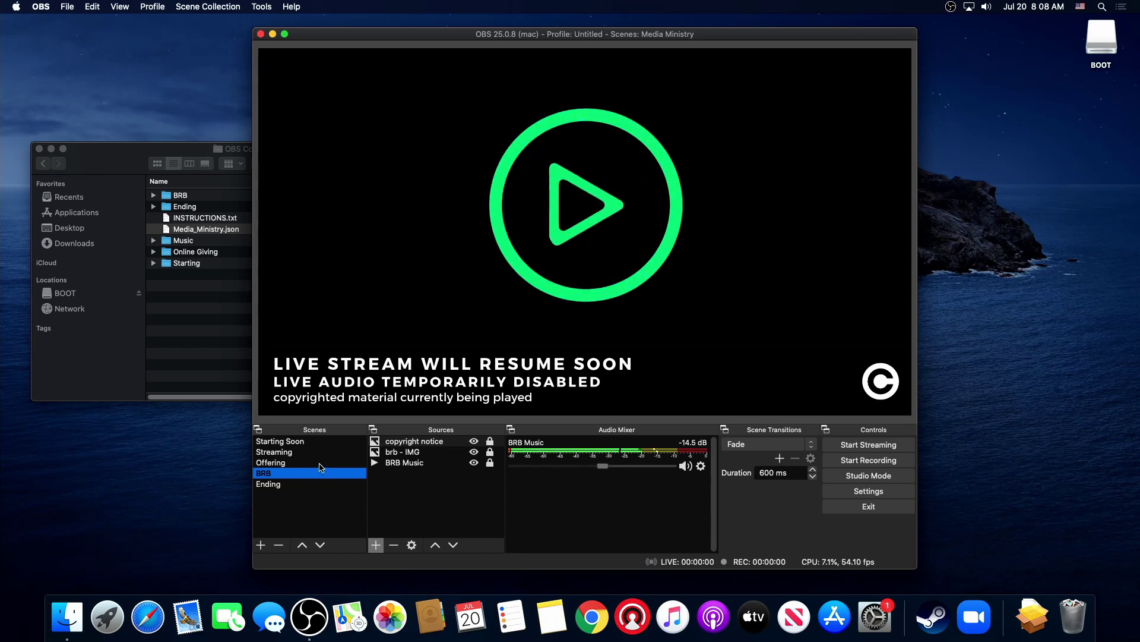
click(279, 484)
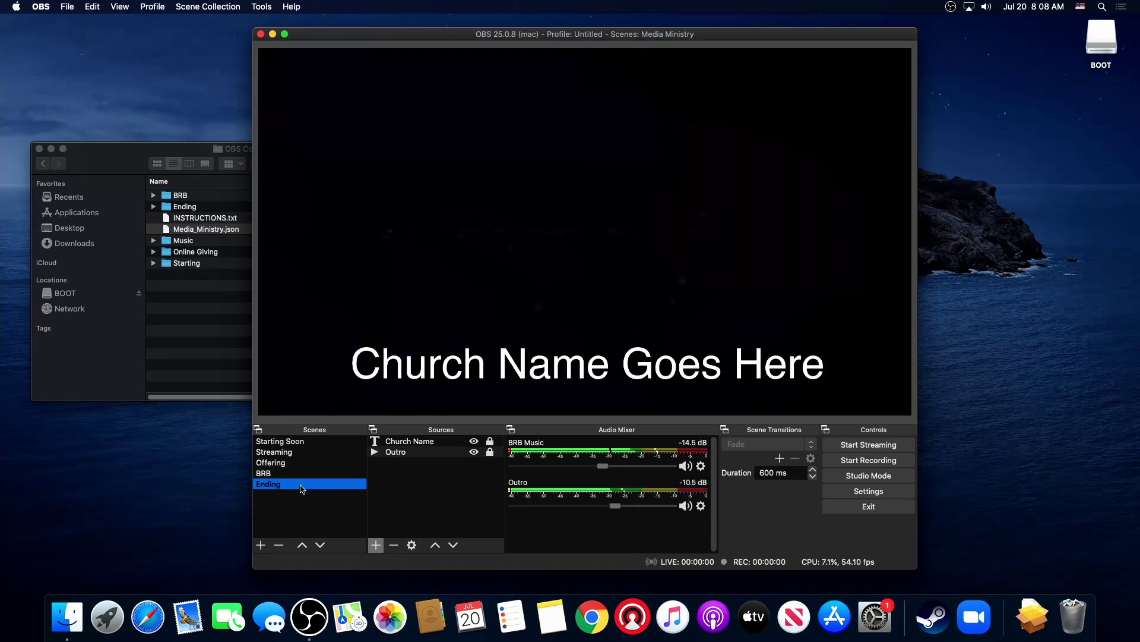